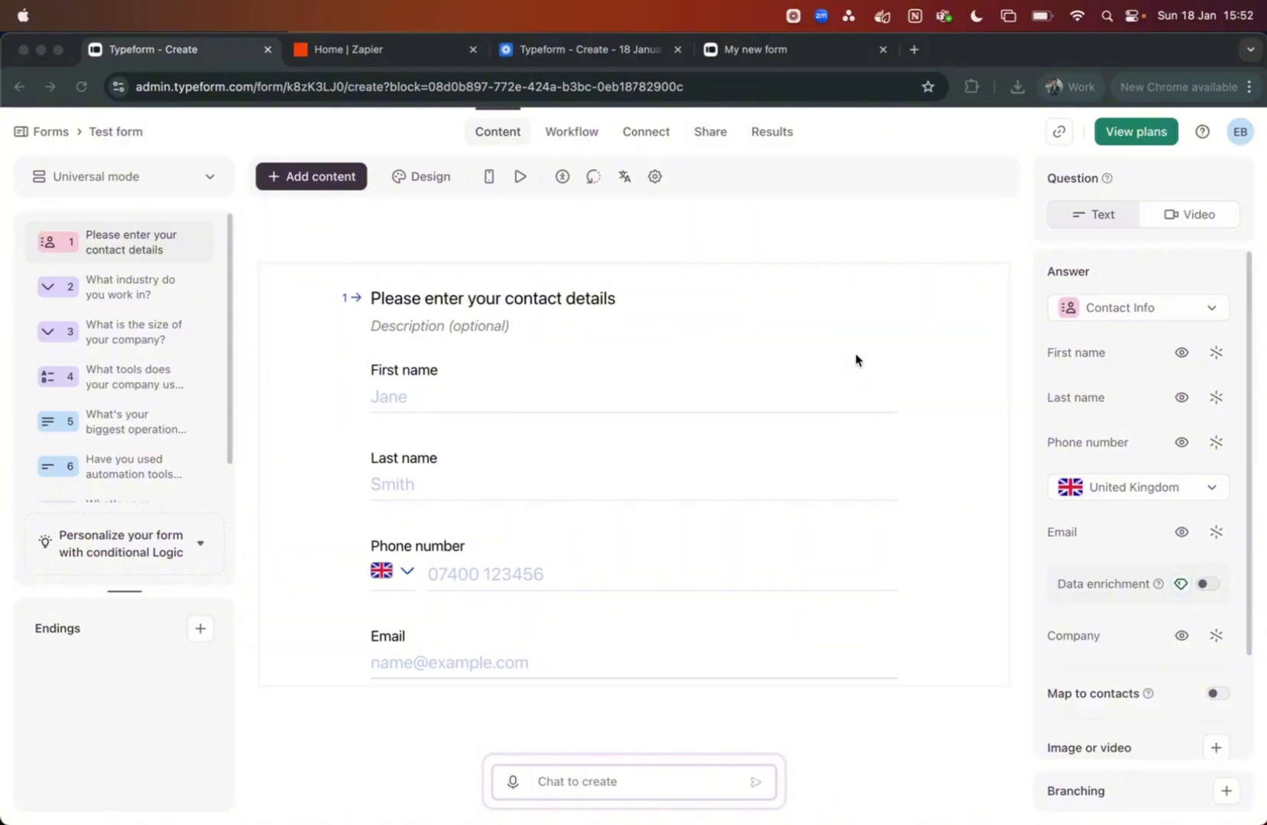
Scroll through the Test form's contact details question preview
scroll(856, 360, down, 3)
scroll(856, 360, up, 1)
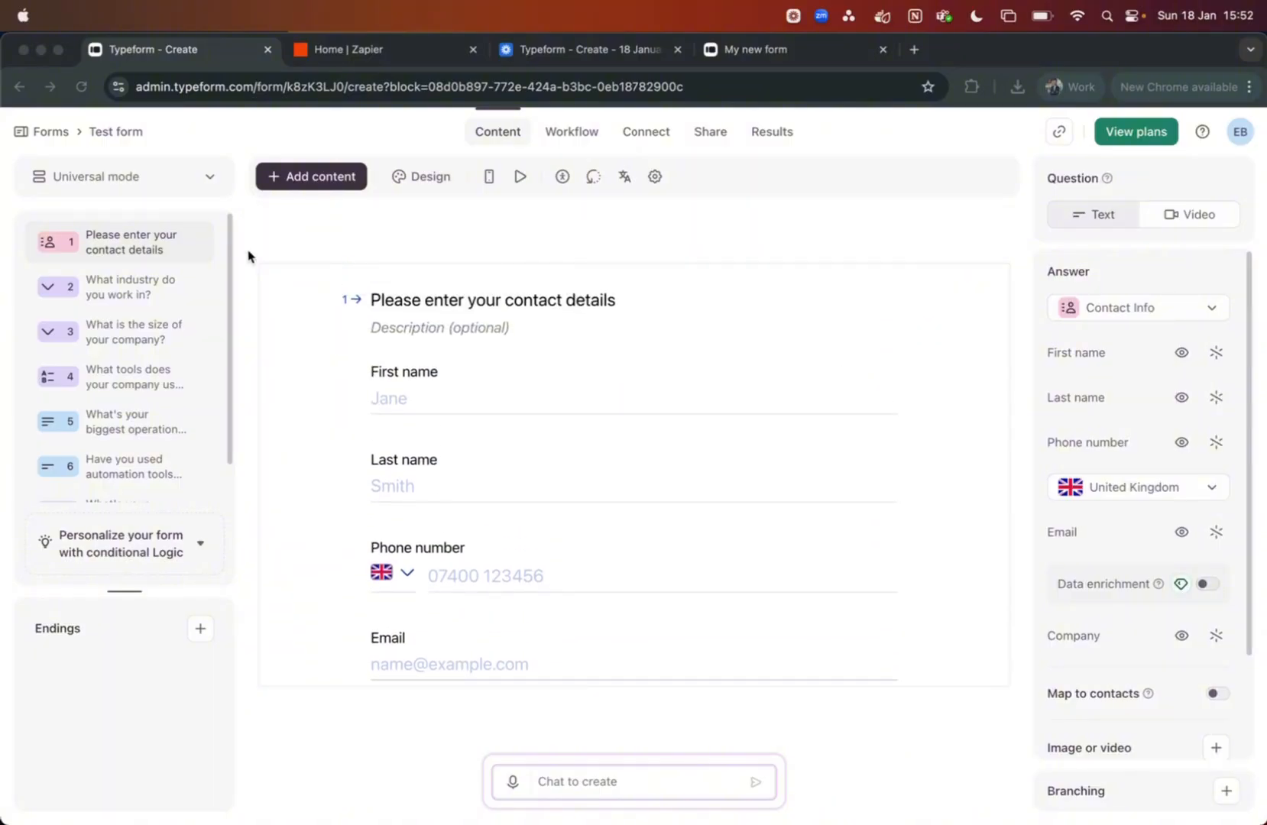
click(130, 286)
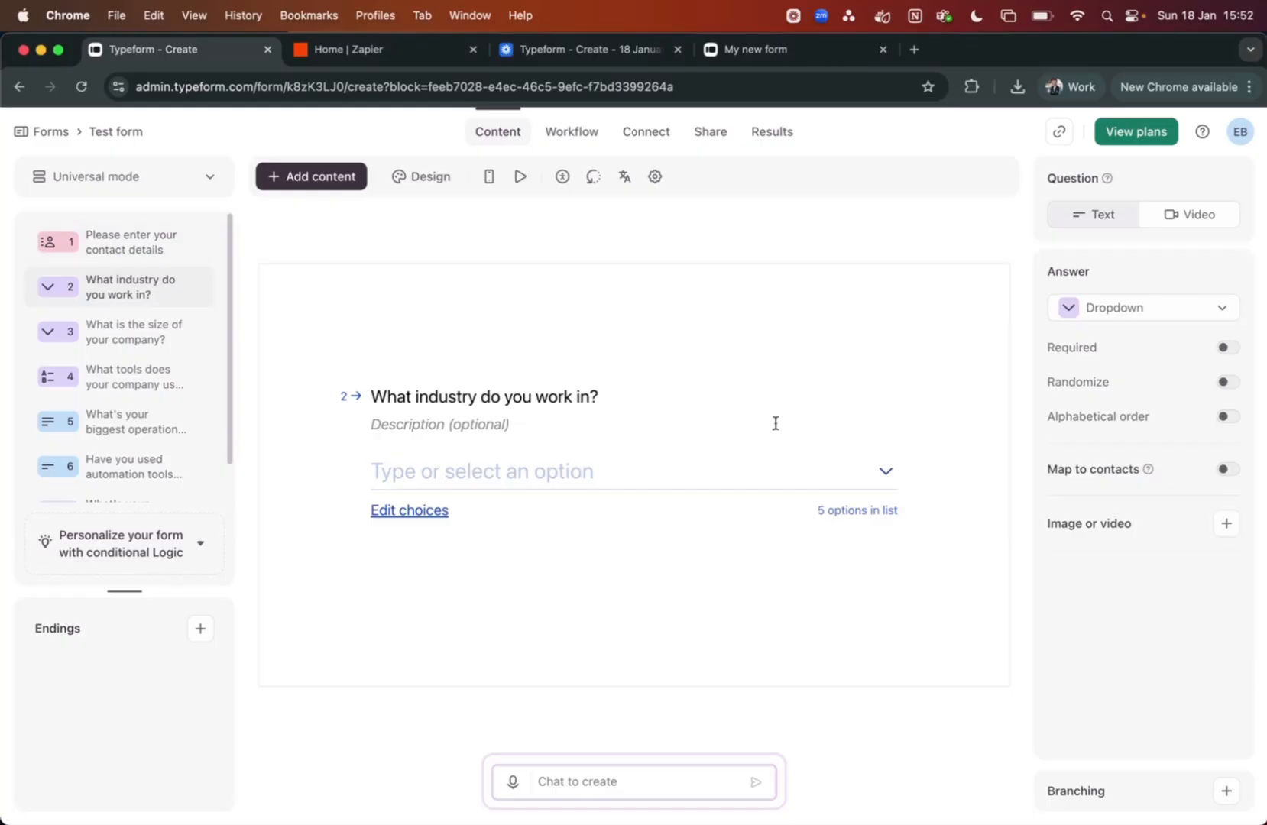
click(122, 340)
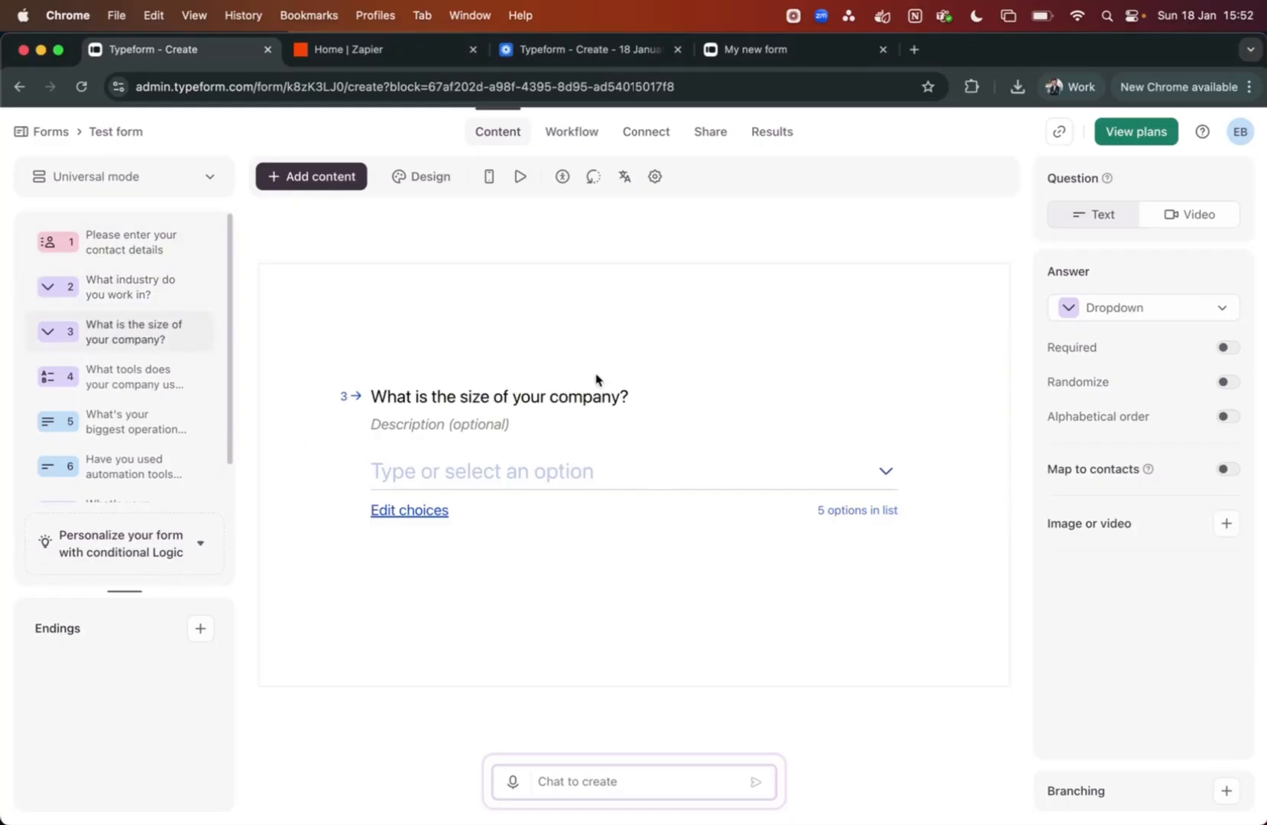
click(111, 376)
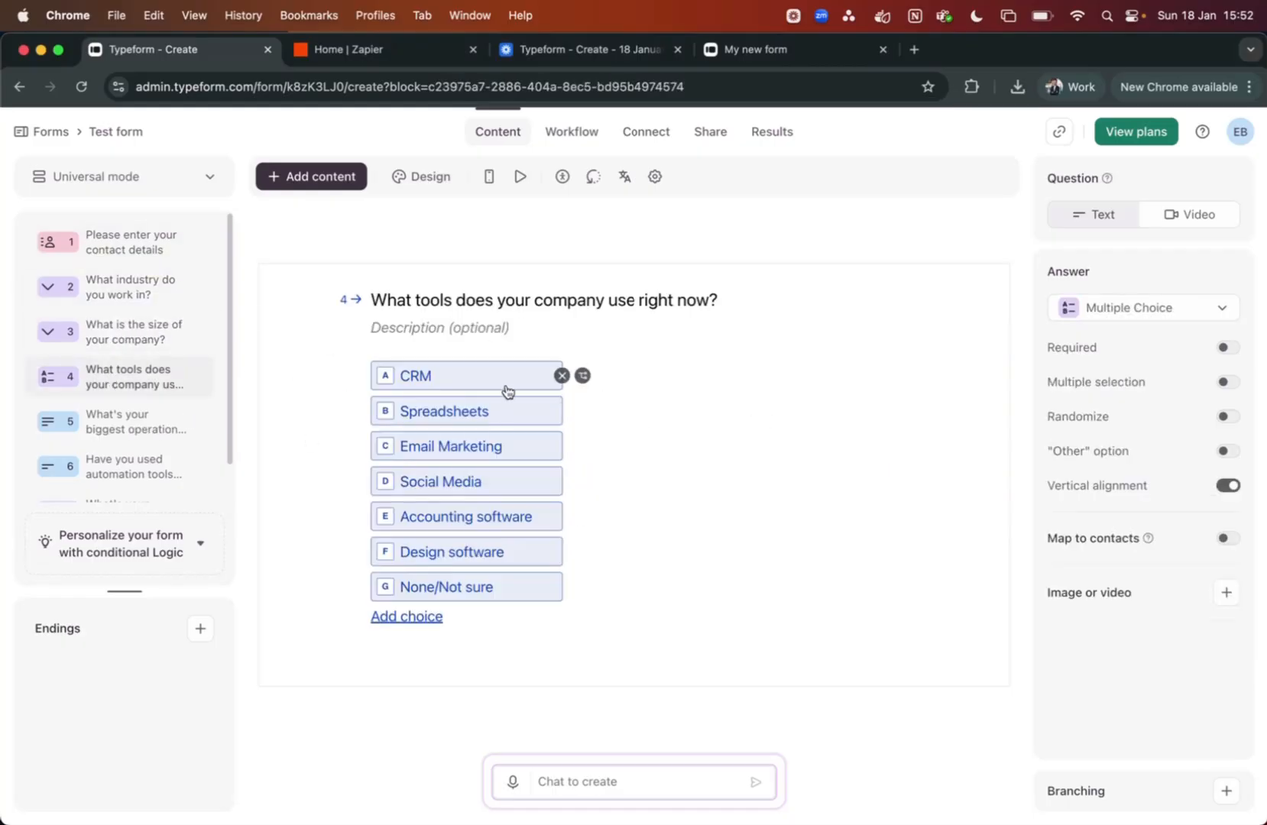
click(136, 418)
scroll(136, 419, down, 1)
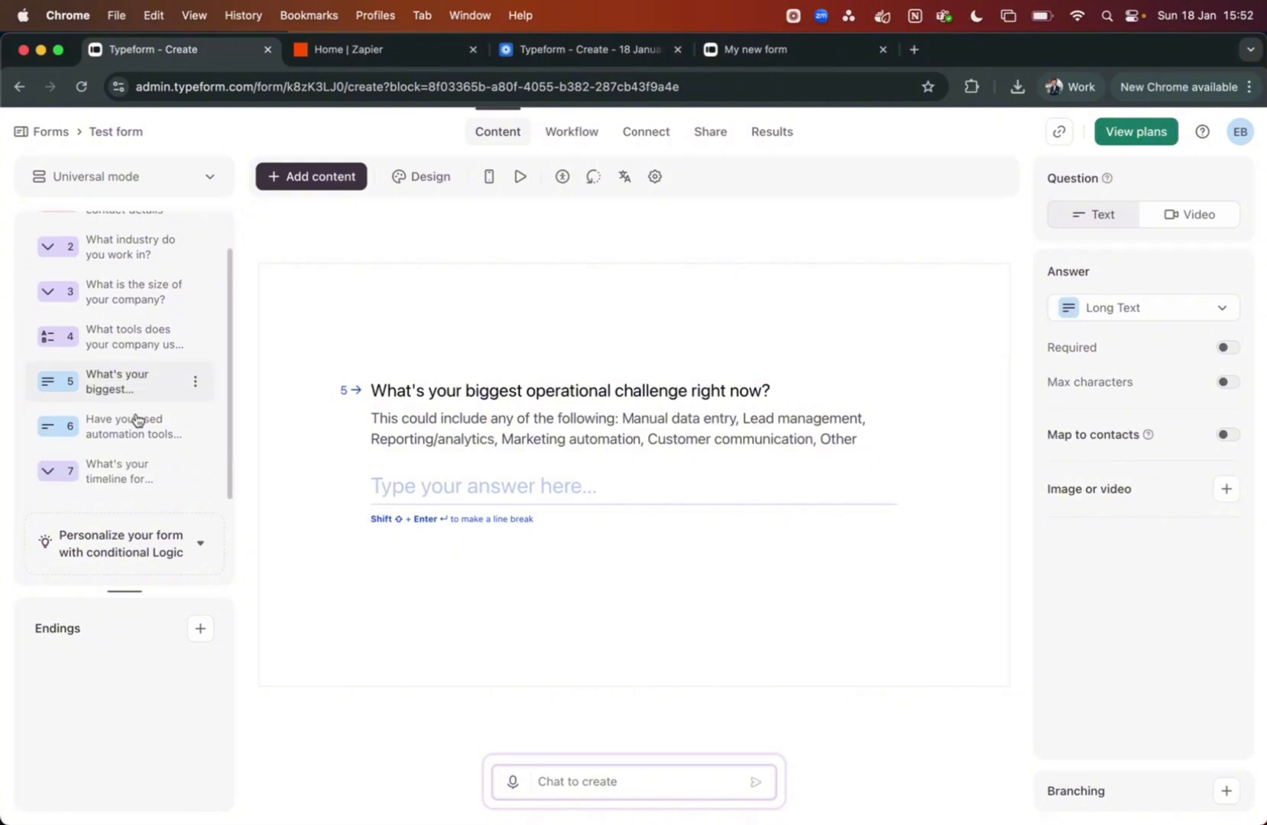
click(108, 432)
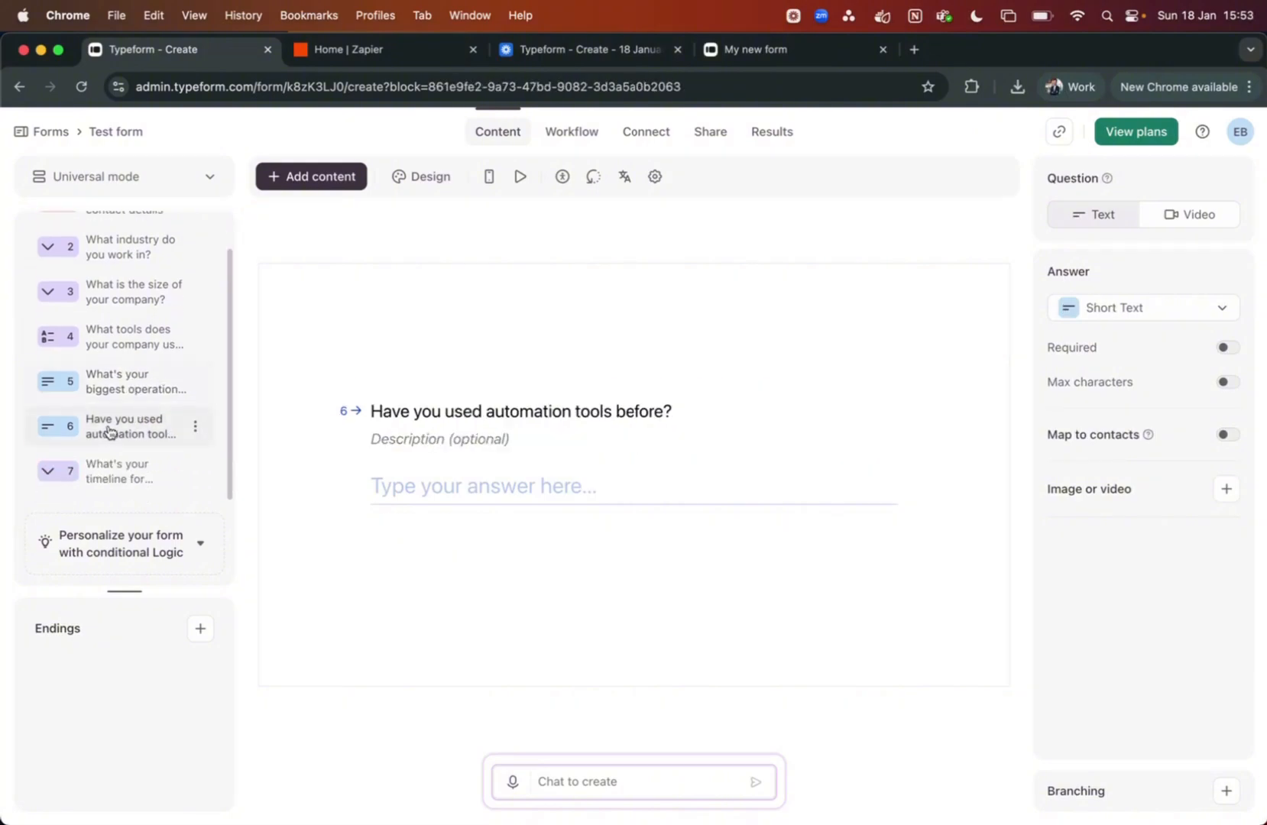
click(120, 479)
scroll(117, 345, up, 1)
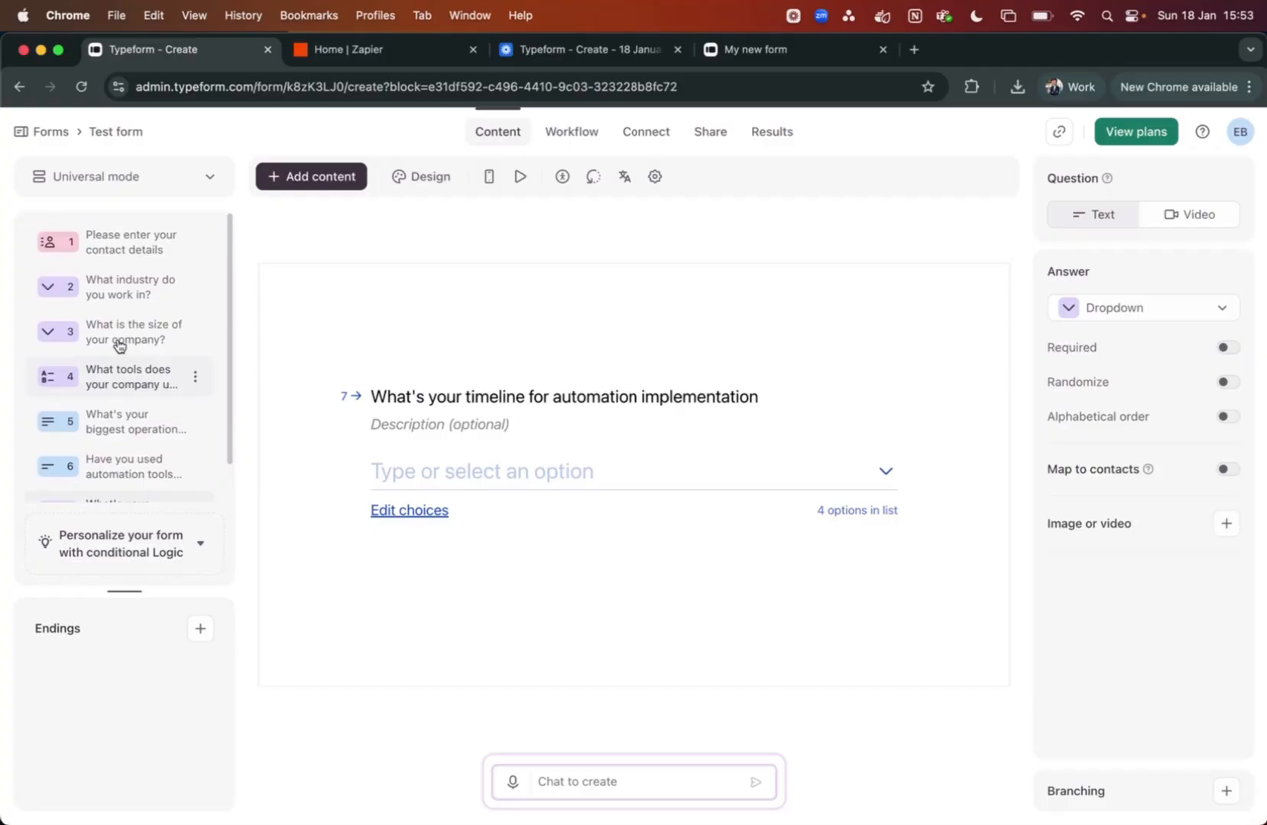
click(127, 257)
scroll(656, 364, down, 3)
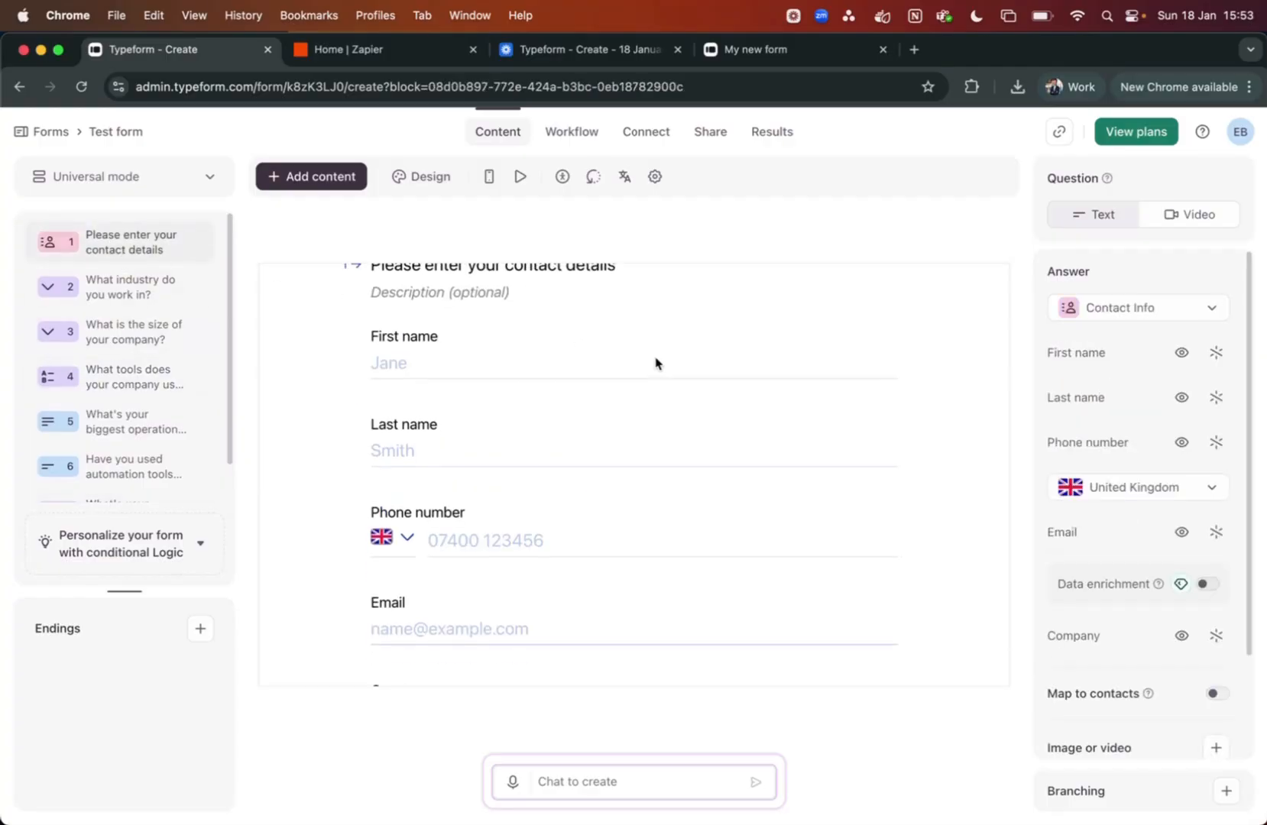
scroll(658, 362, up, 3)
Show the Test form's Responses table and scroll across the single submission's answers
click(773, 135)
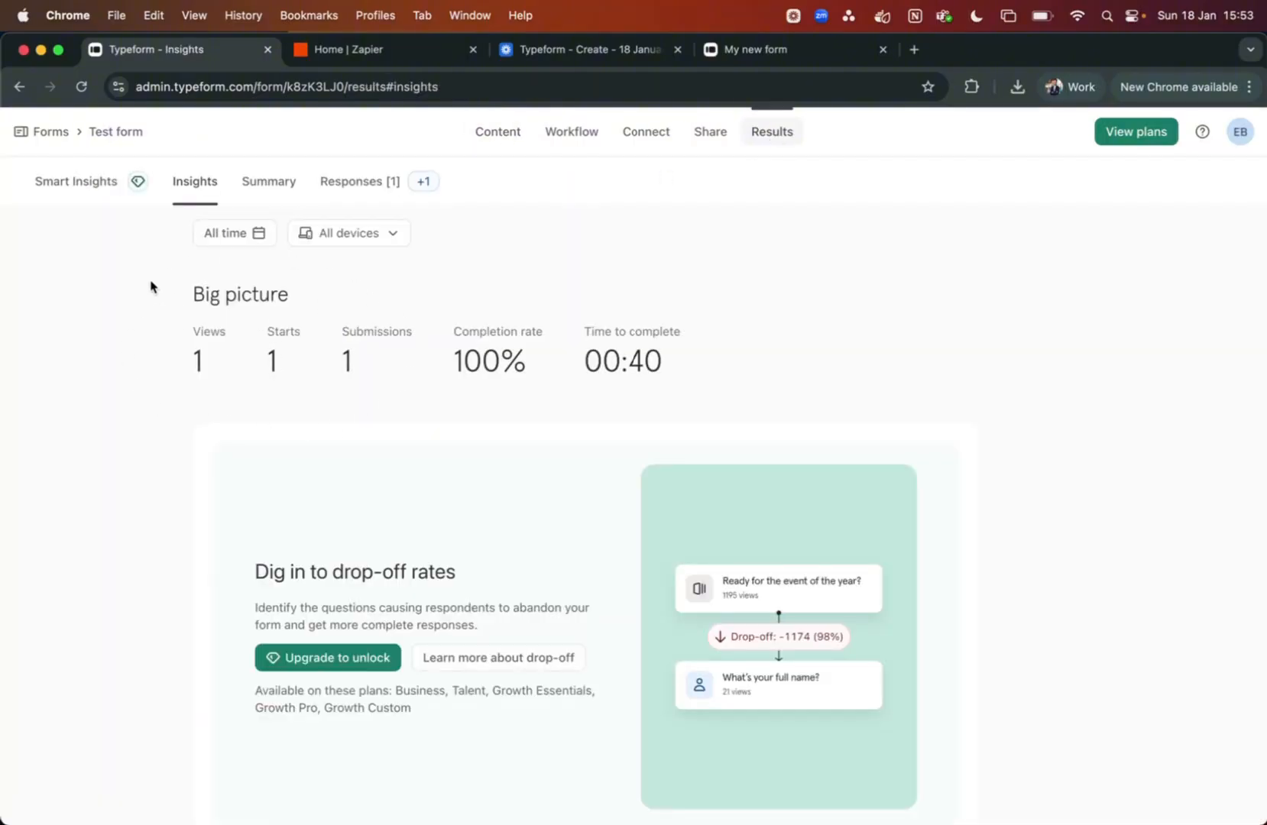
click(374, 182)
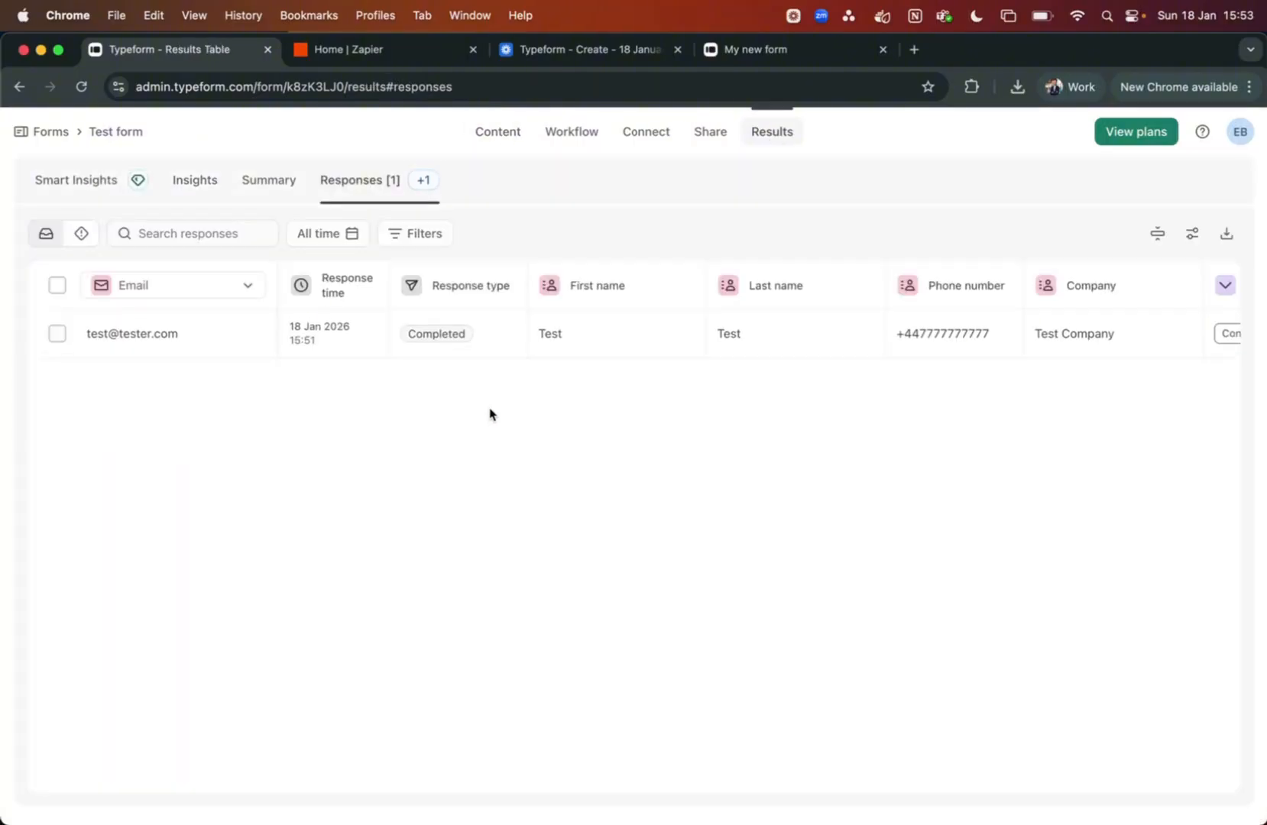
scroll(497, 336, right, 5)
scroll(498, 336, right, 10)
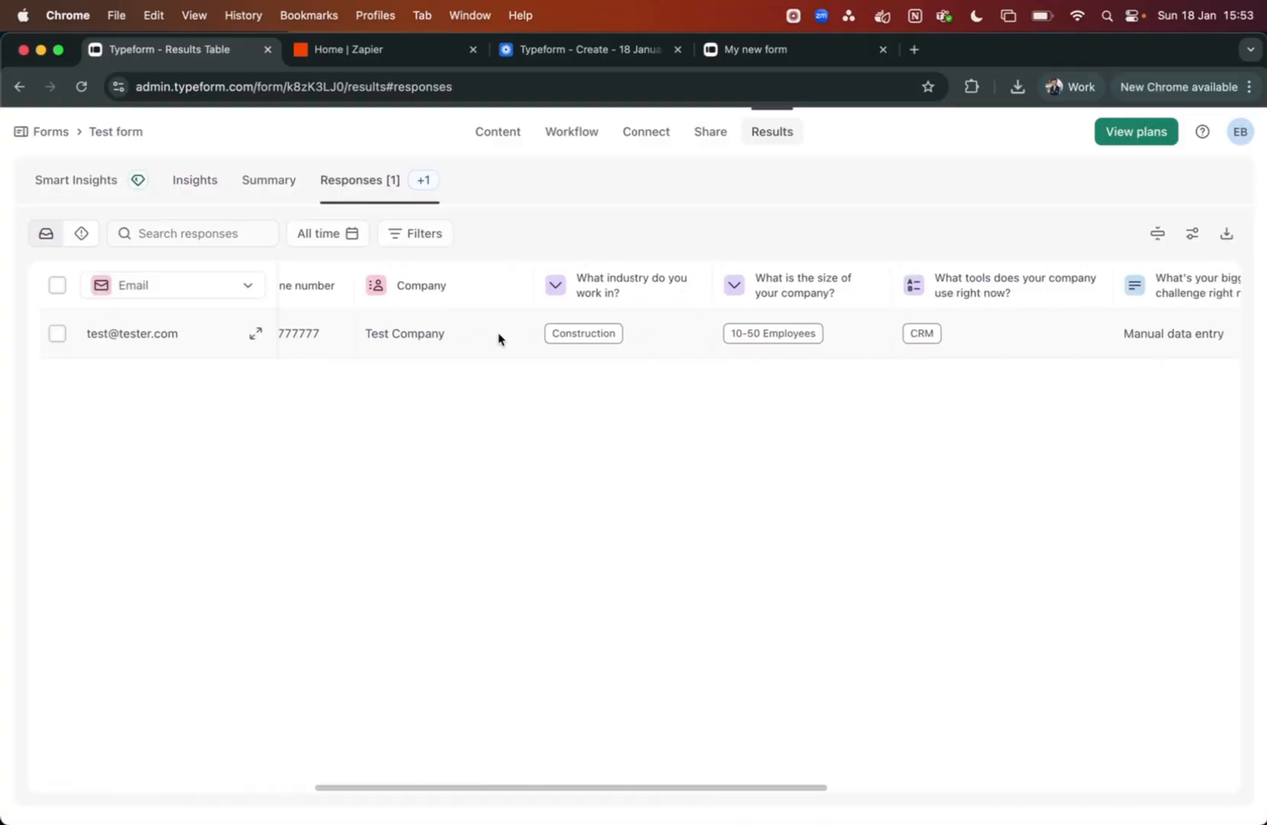
scroll(499, 334, right, 5)
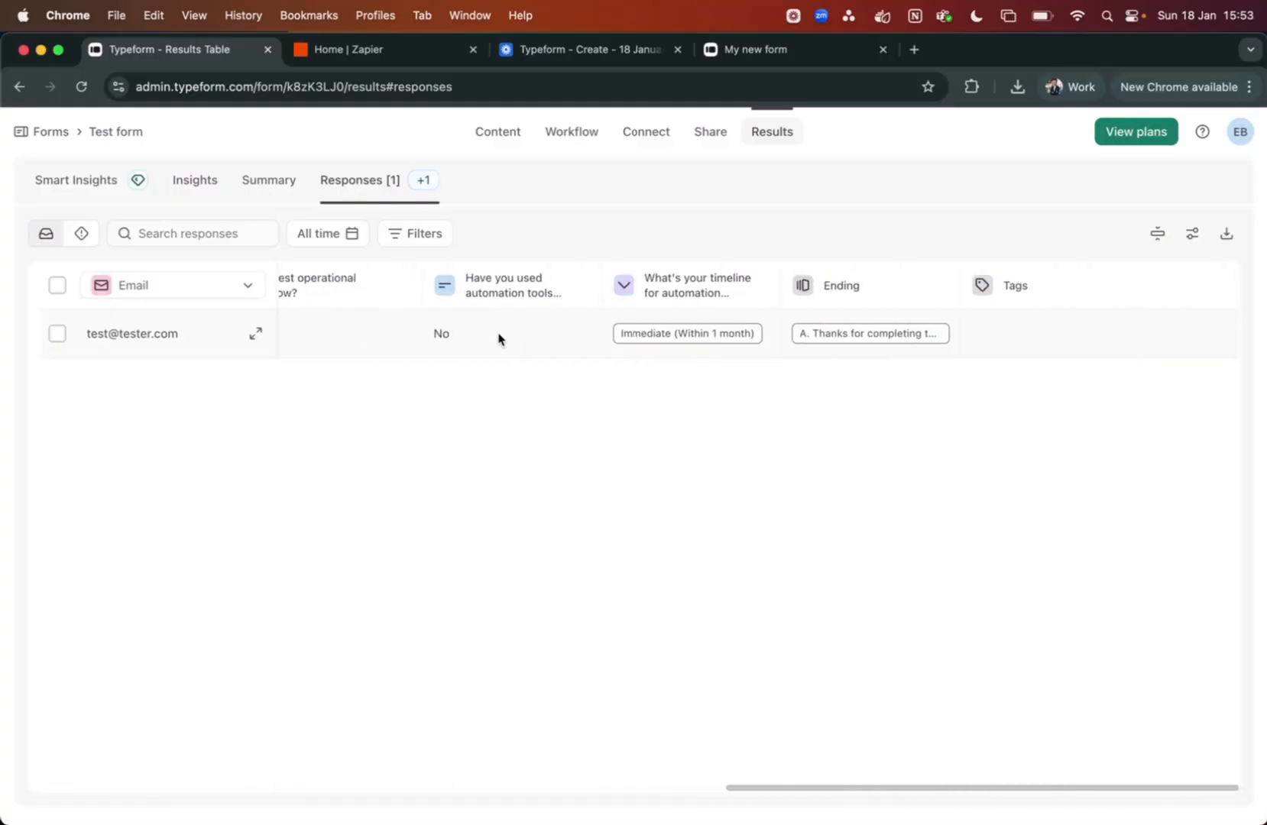
scroll(498, 337, left, 15)
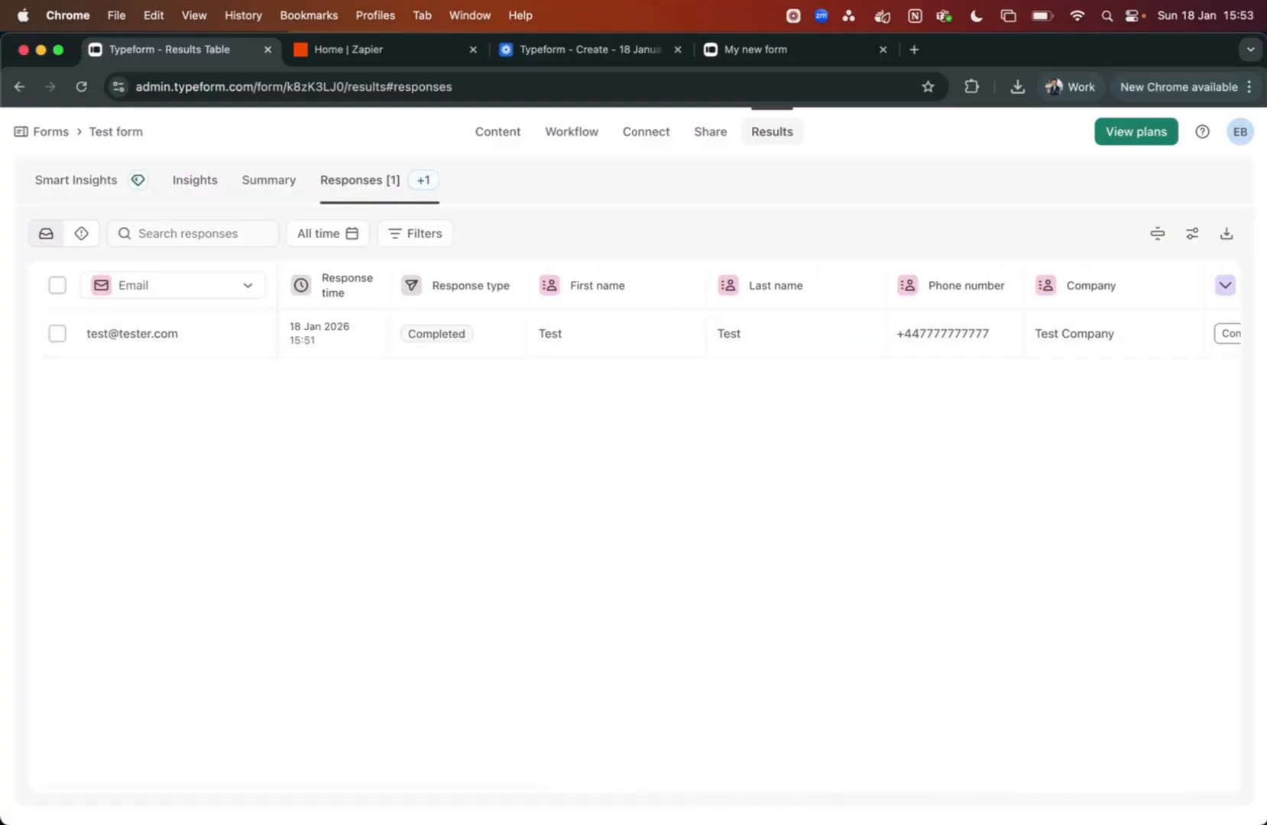
Switch to Notion and show the Account Management database's empty All Accounts table
mouse_move(652, 821)
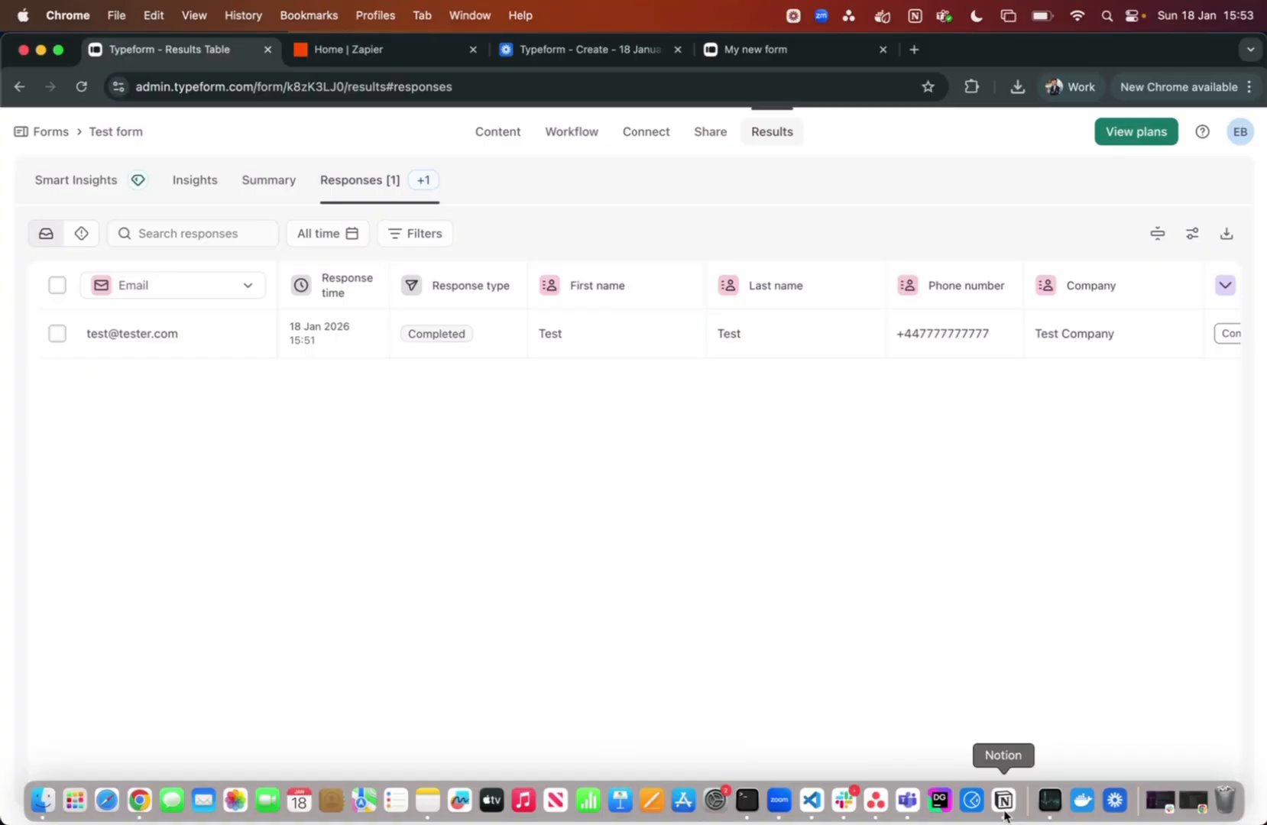
click(1003, 800)
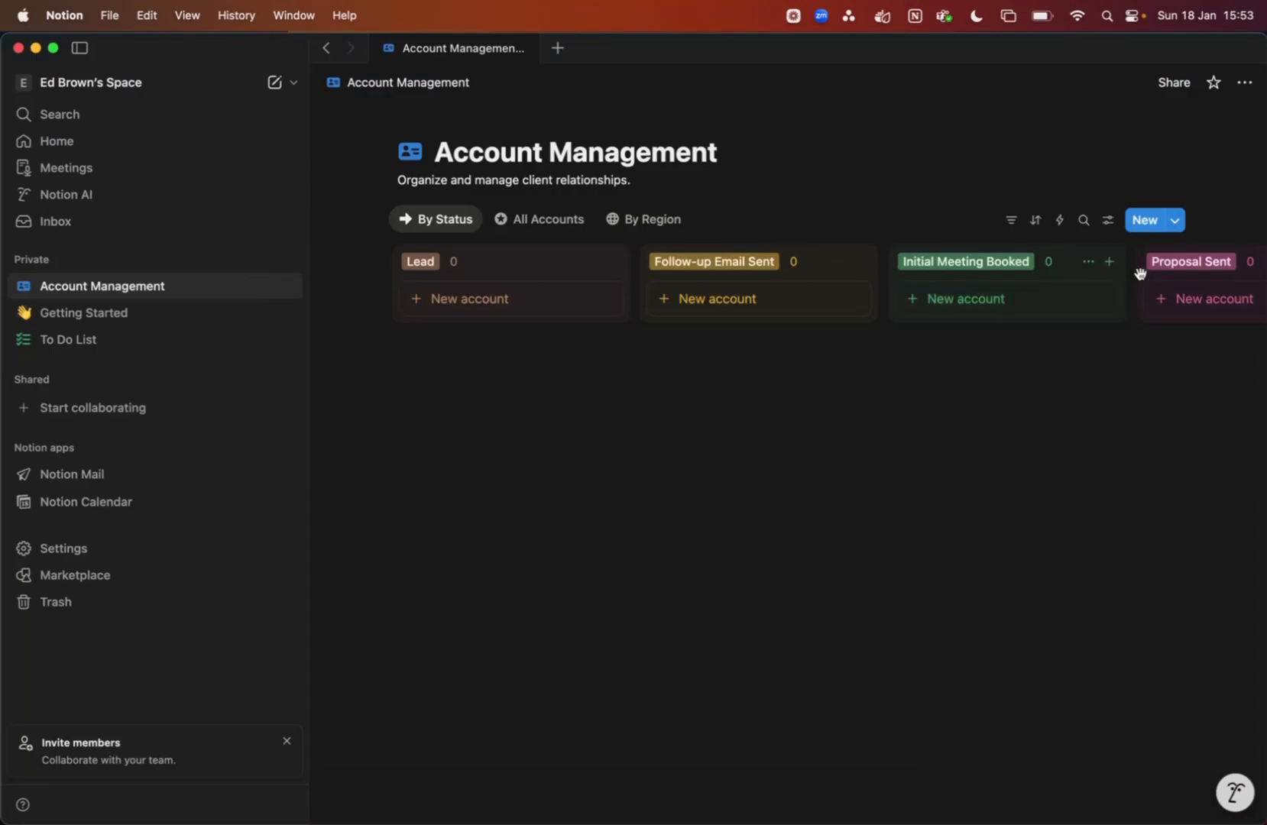
click(519, 228)
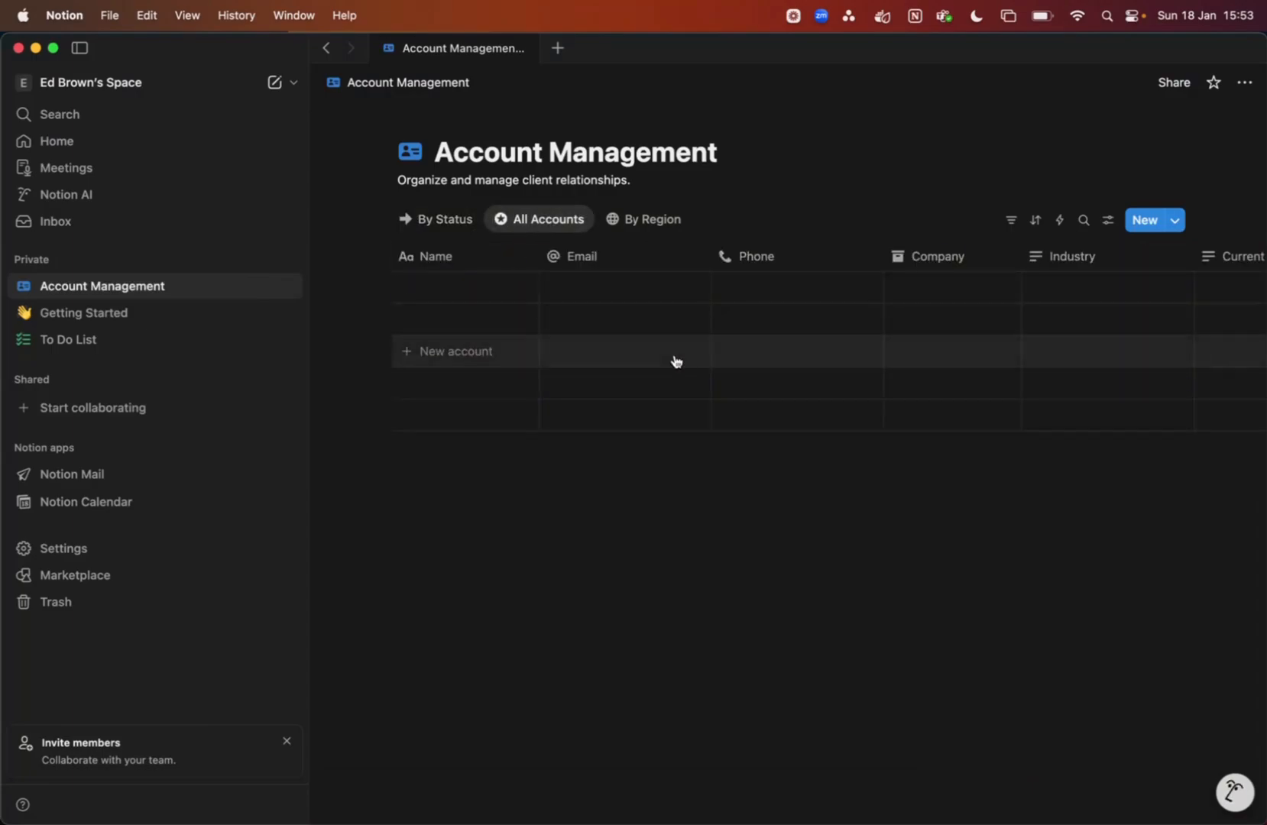
scroll(676, 362, right, 10)
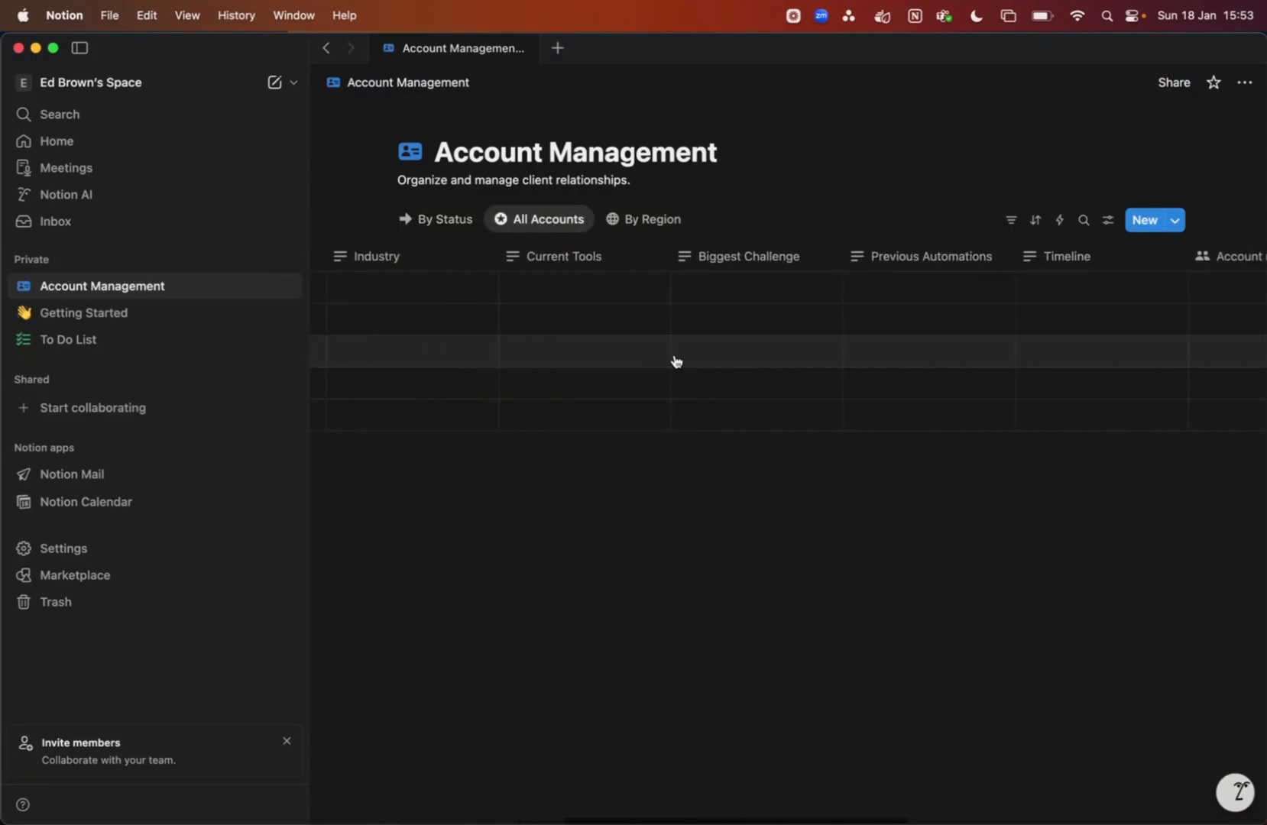
scroll(676, 362, left, 10)
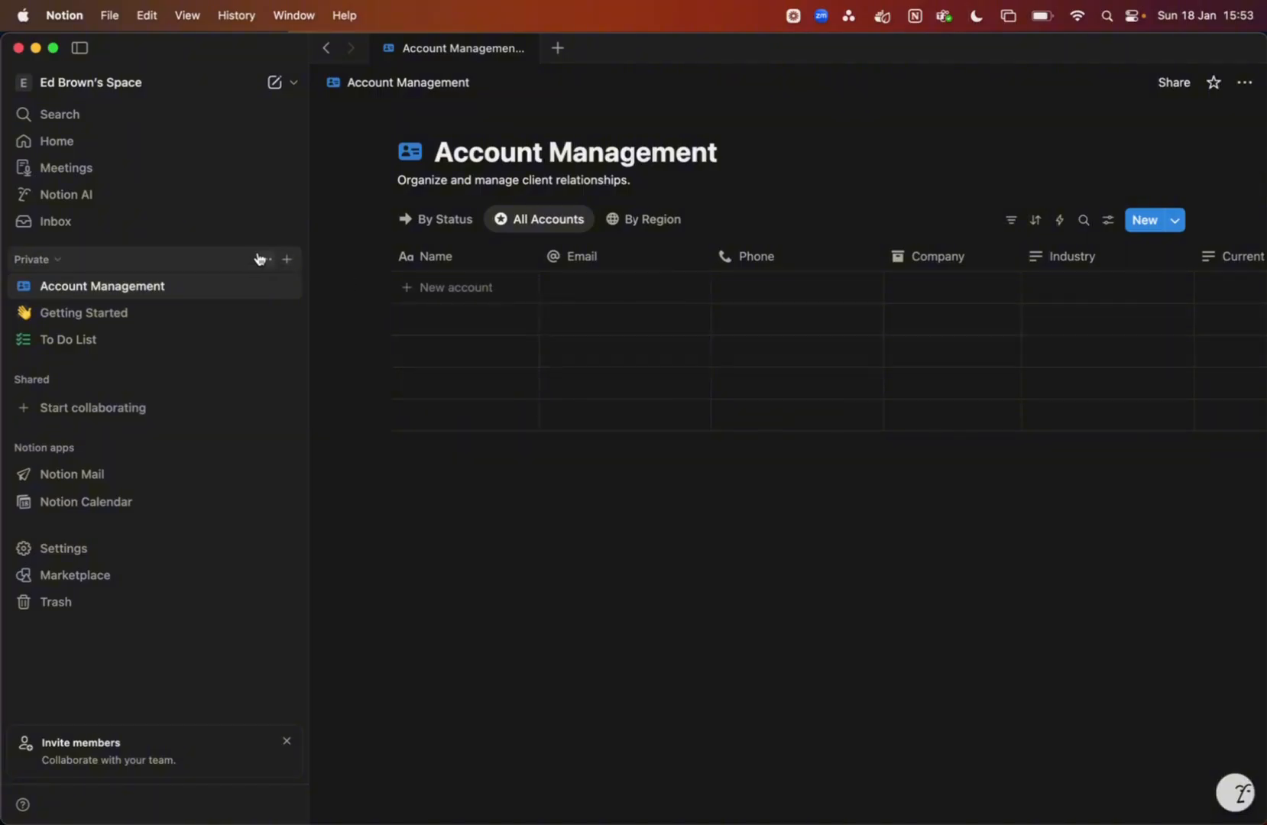
Create a new private Notion page titled 'Demo'
click(288, 259)
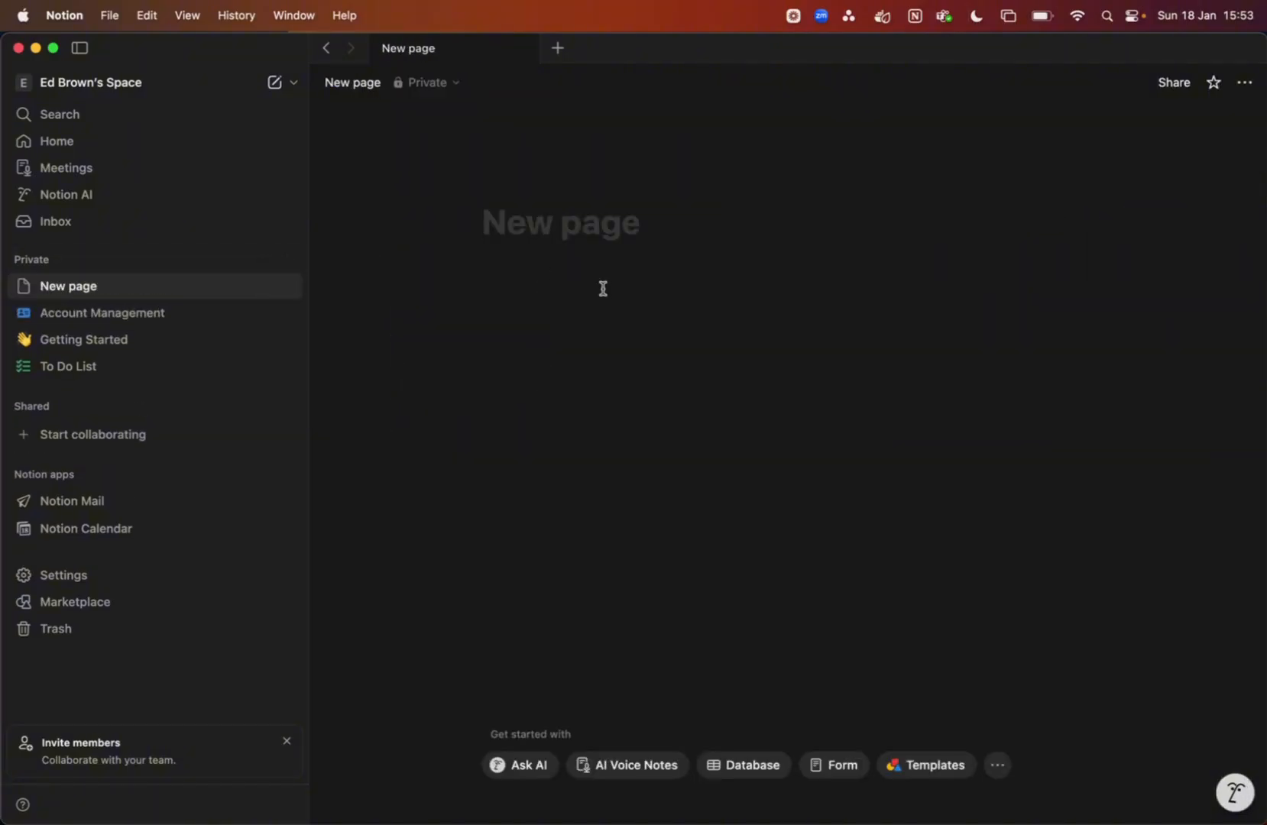
text(T)
key(BackSpace)
text(Demo)
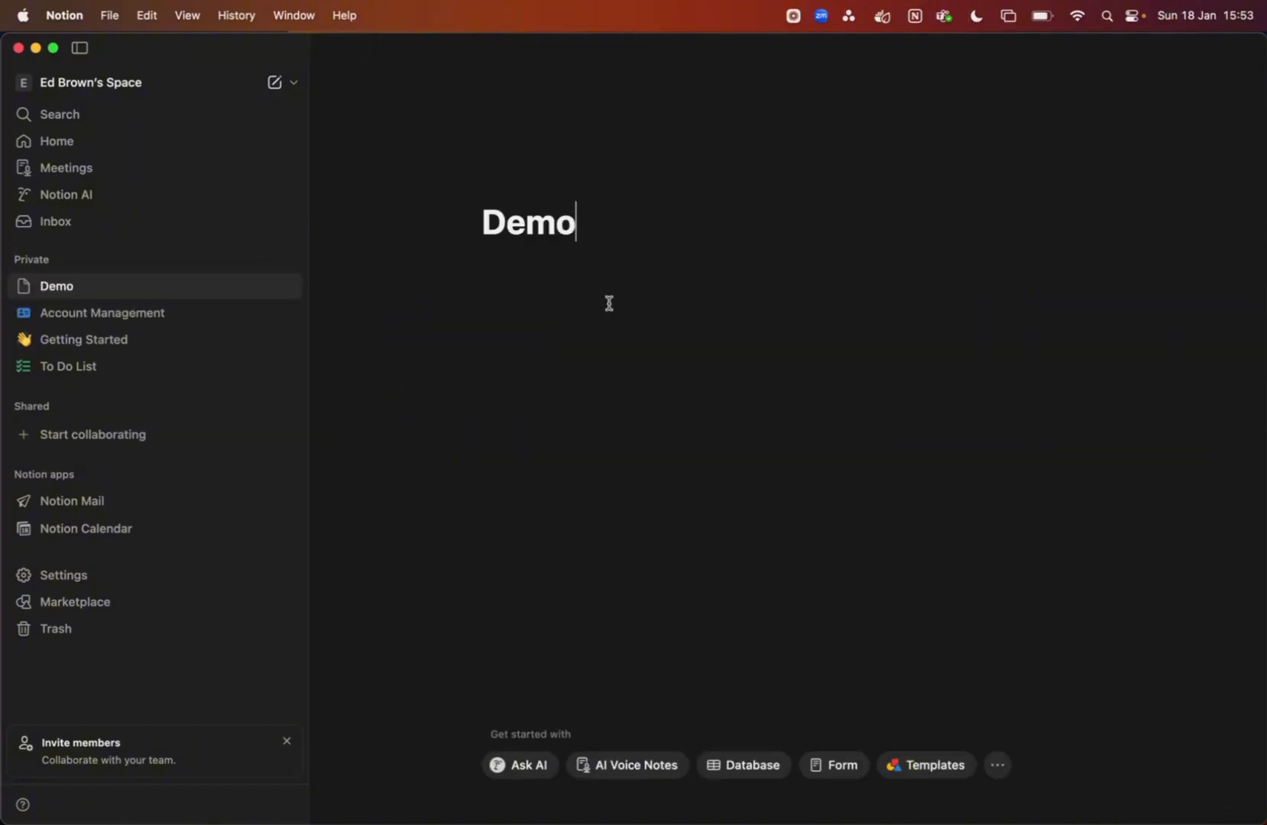
key(Return)
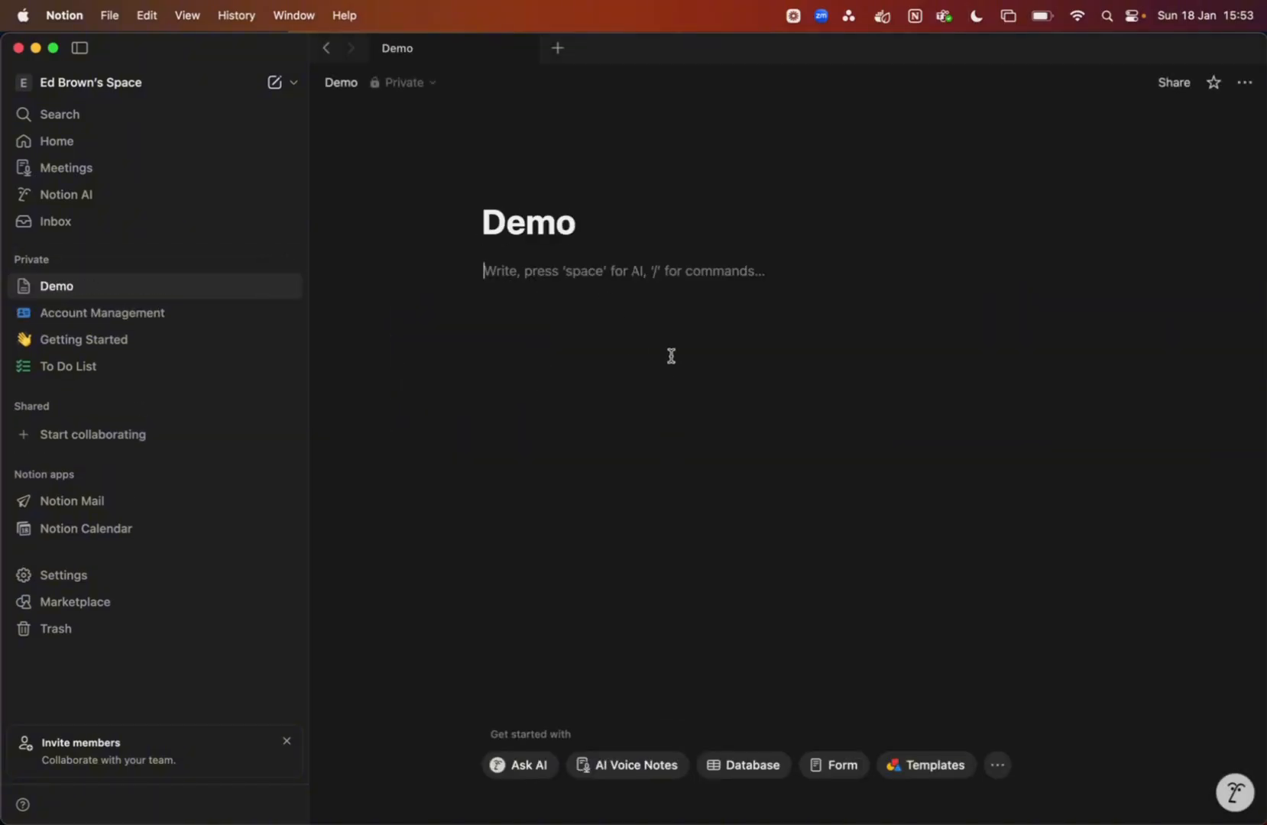
Add an Account Management database from the template with its default features and views
click(735, 767)
text(client)
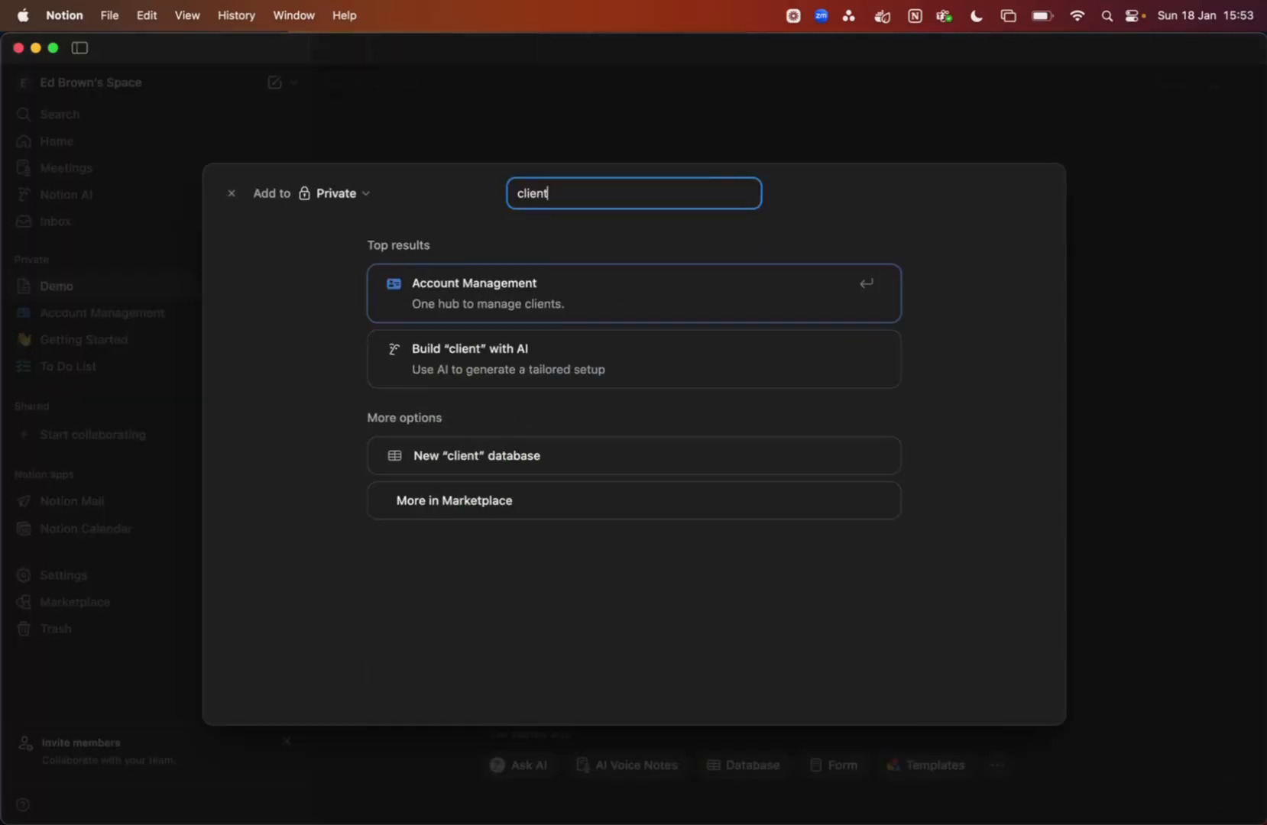
click(546, 295)
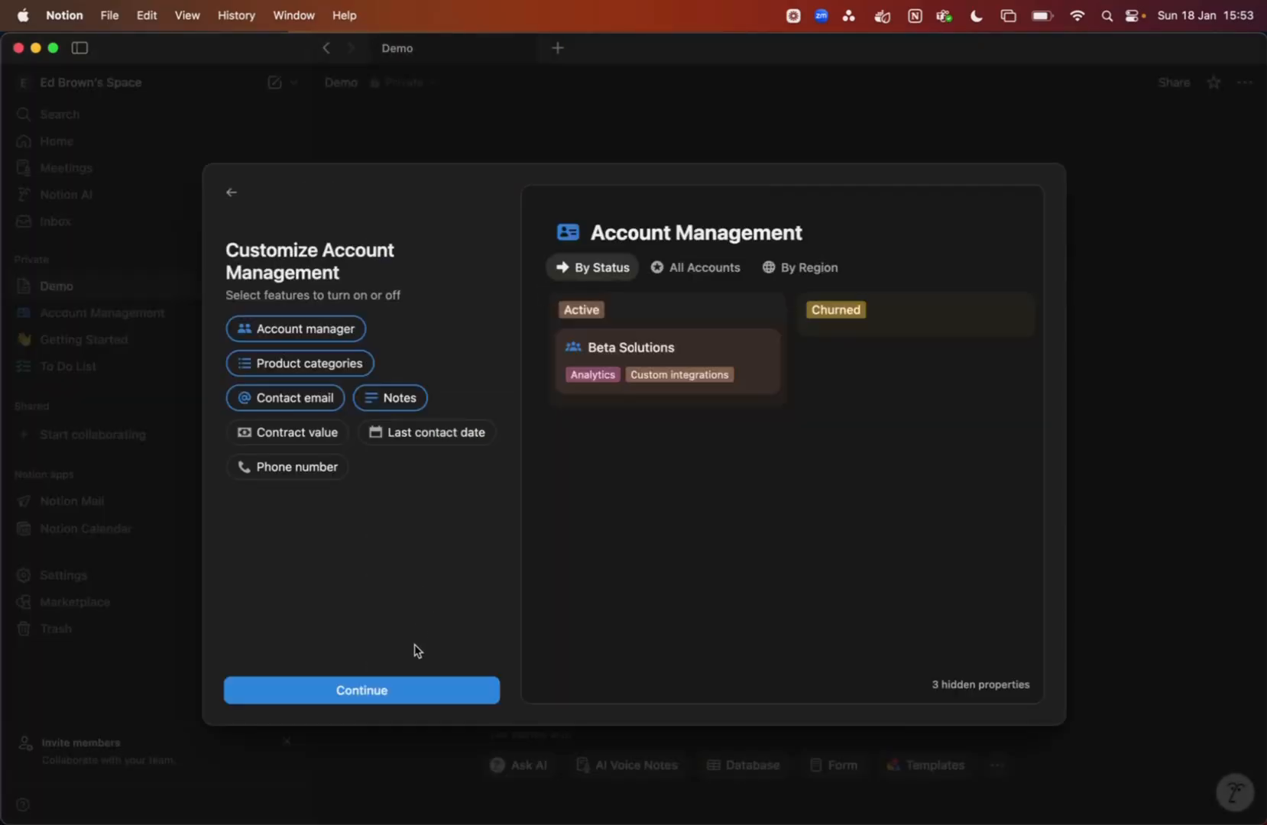
click(411, 691)
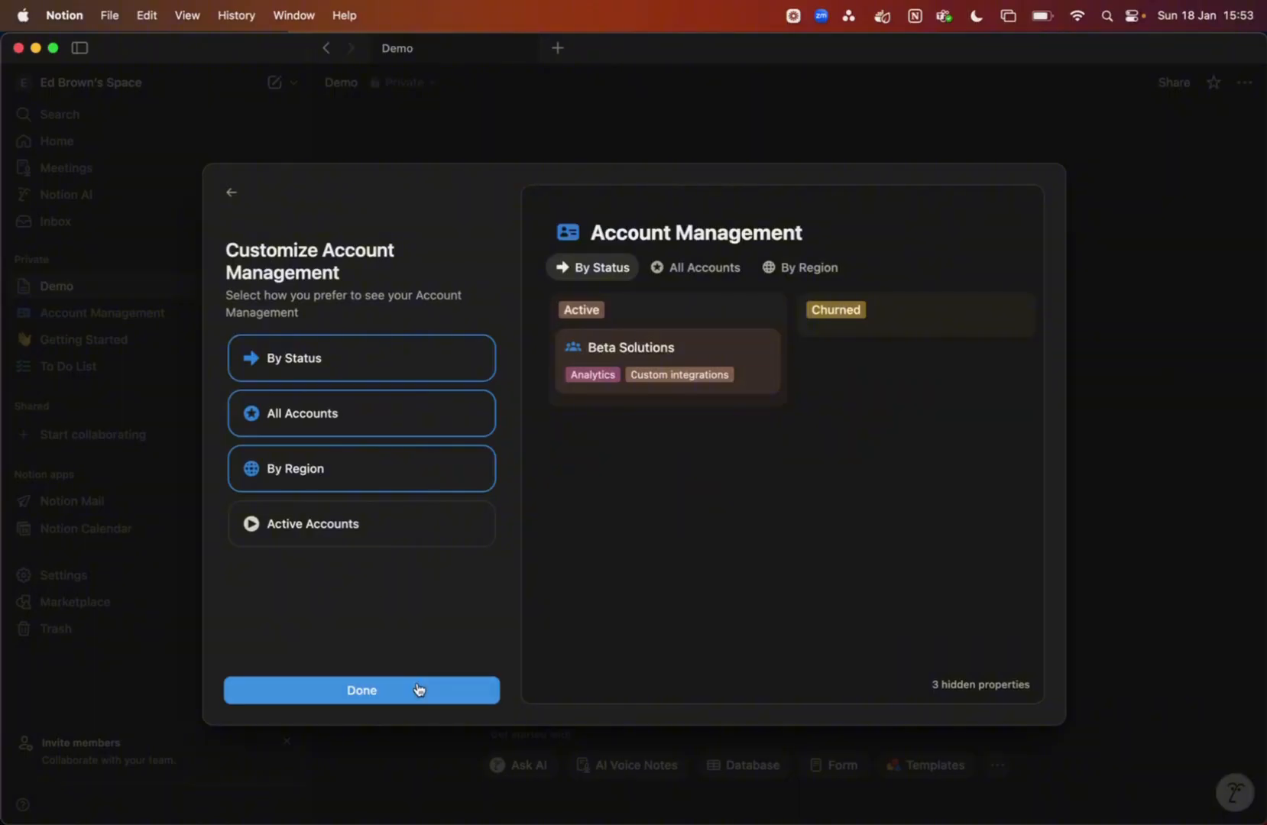
click(419, 690)
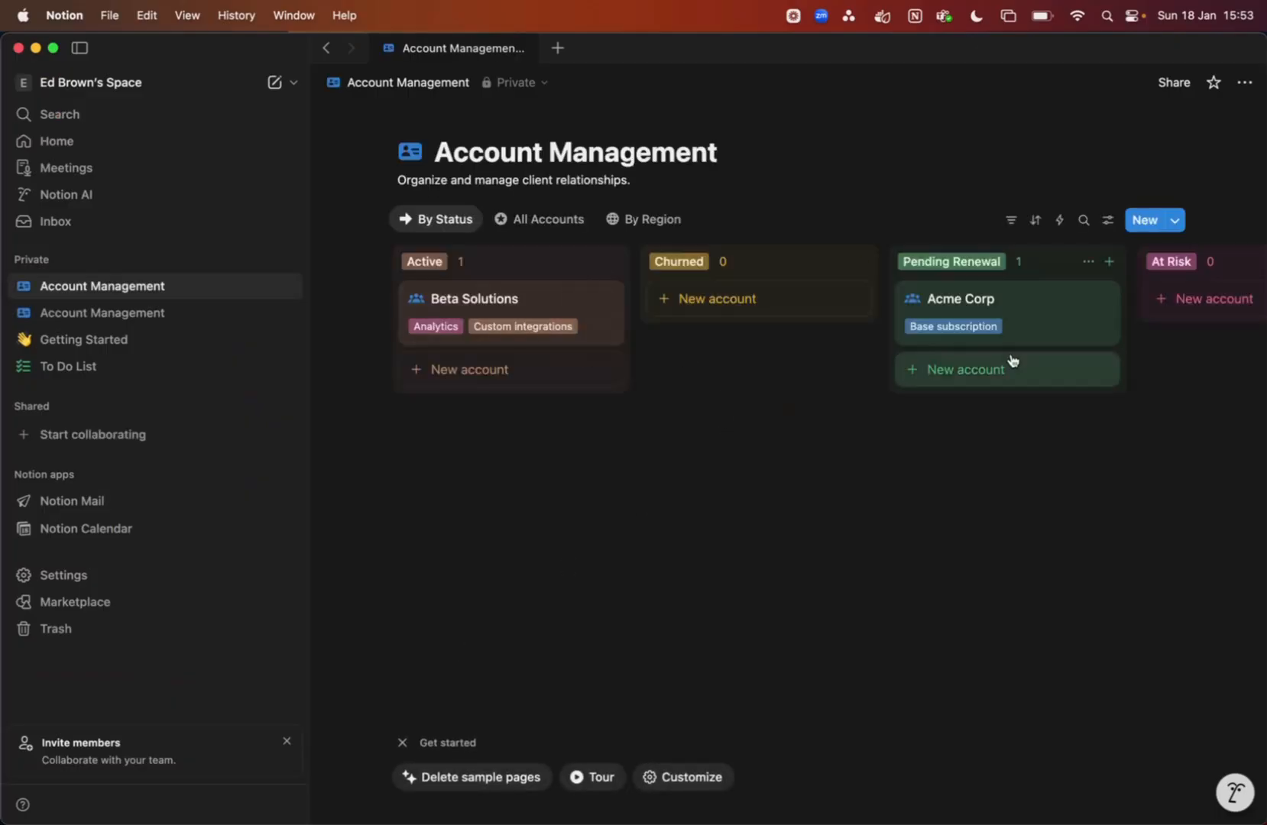
scroll(1013, 362, right, 3)
scroll(1012, 360, left, 3)
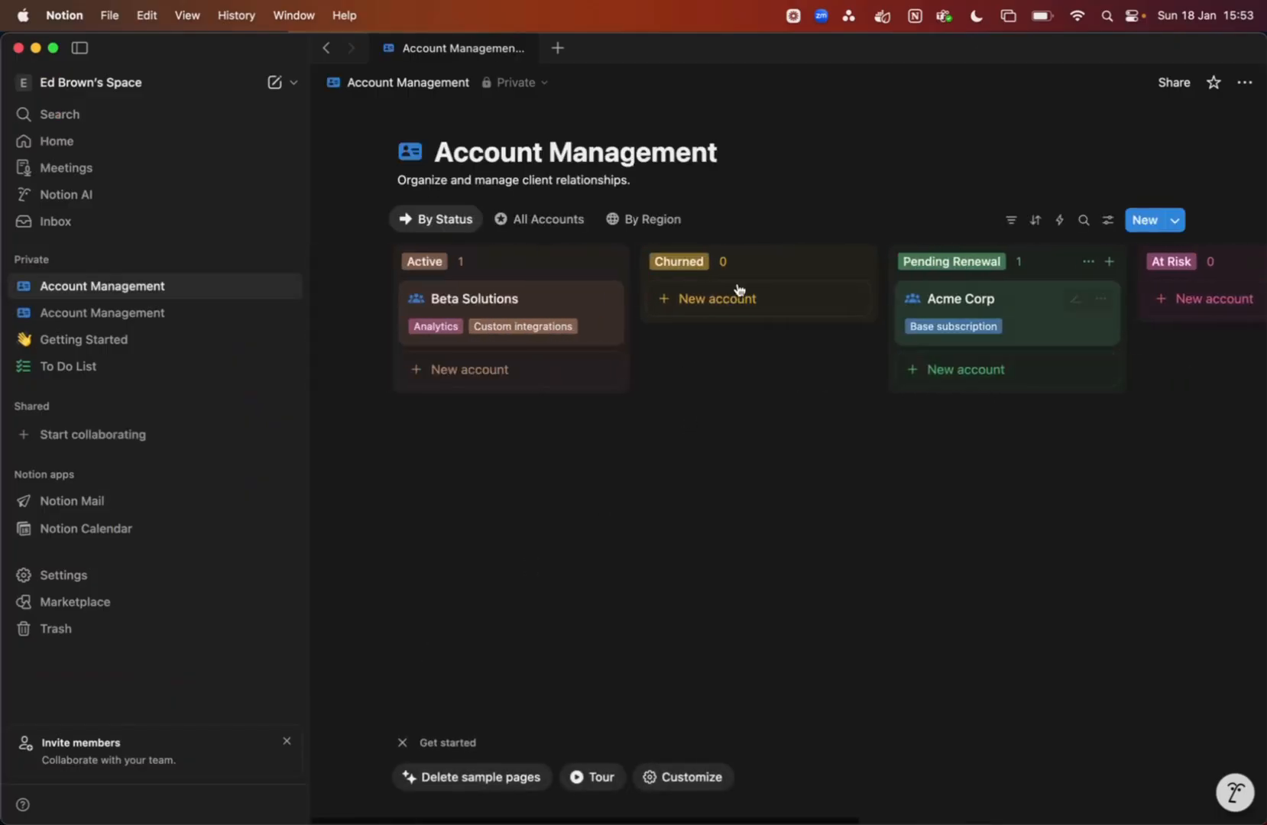
Rename the All Accounts table's 'Account name' column to 'Name'
click(538, 220)
click(454, 257)
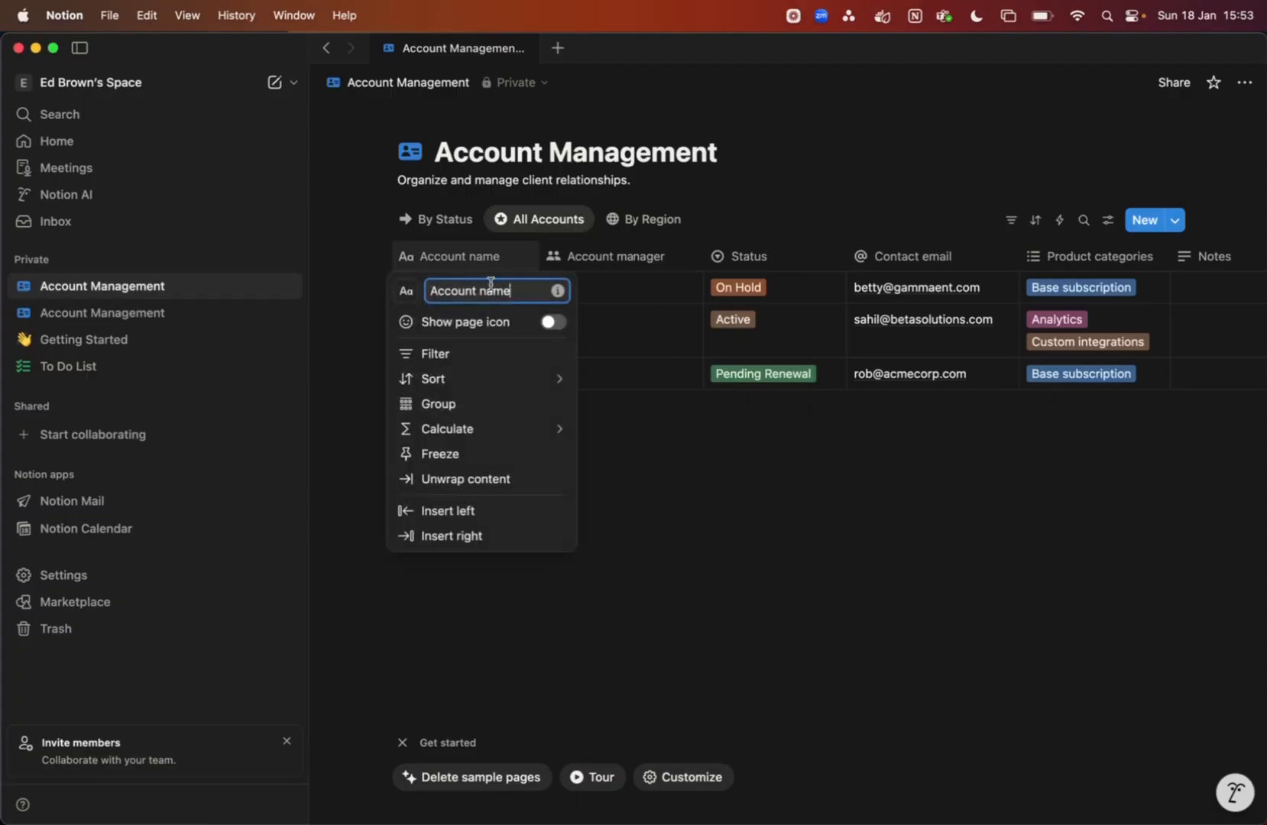
drag(503, 291, 428, 291)
text(Name)
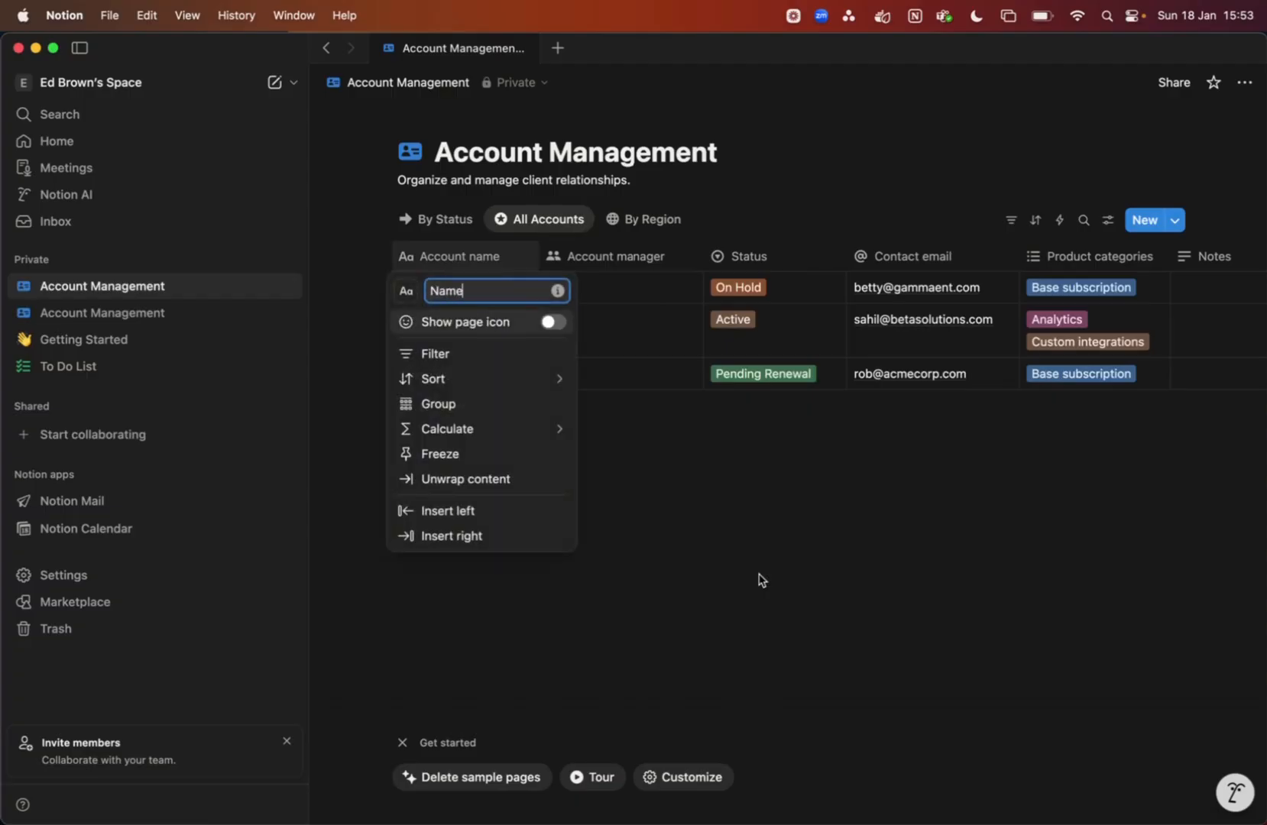
key(Return)
Delete the sample Account Management database from the sidebar
click(272, 289)
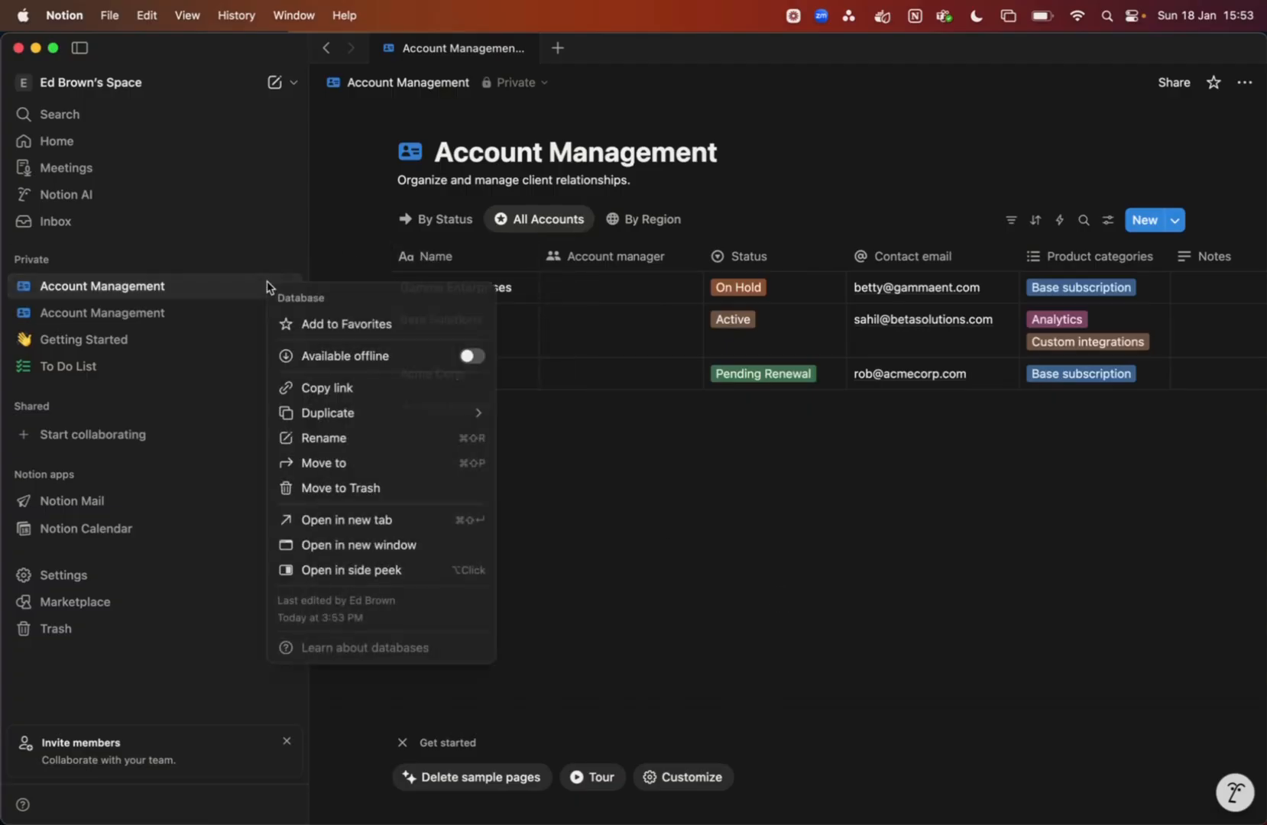
click(370, 492)
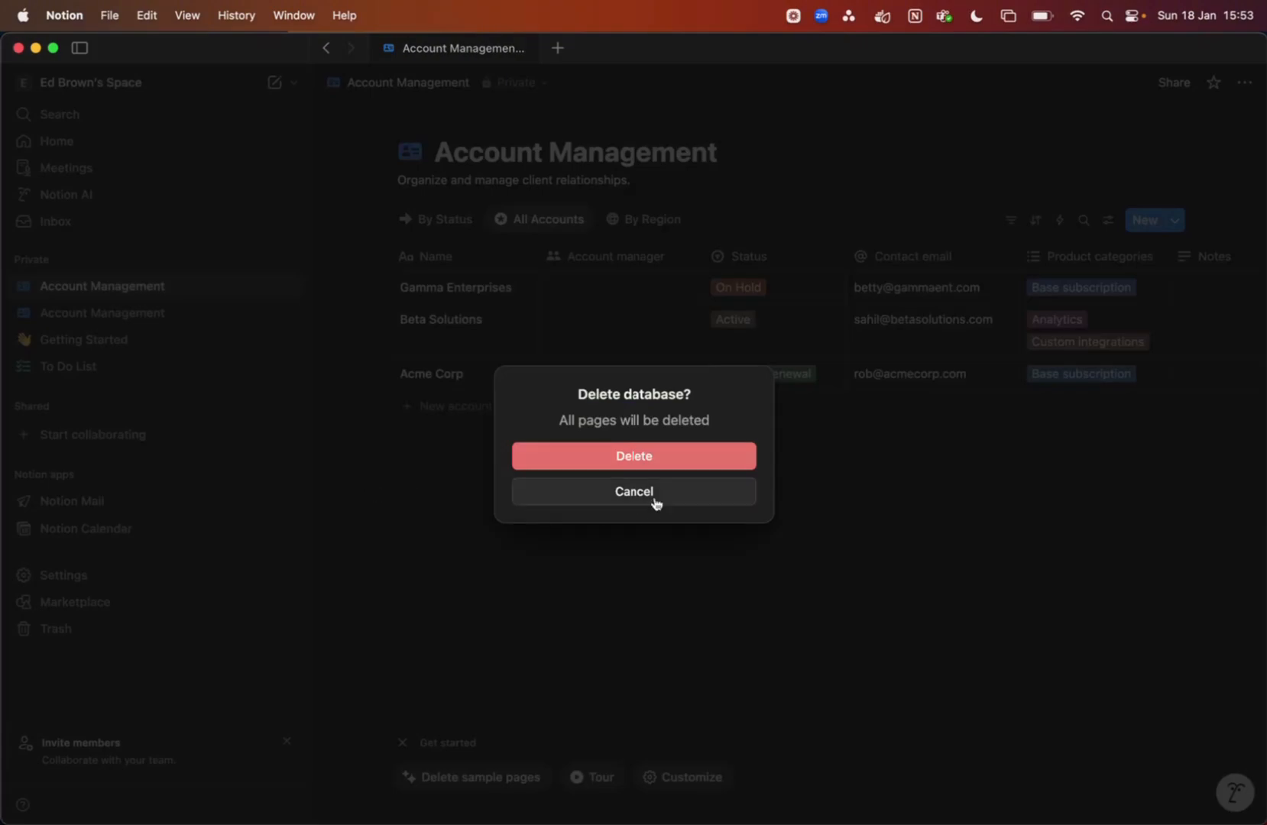
click(652, 458)
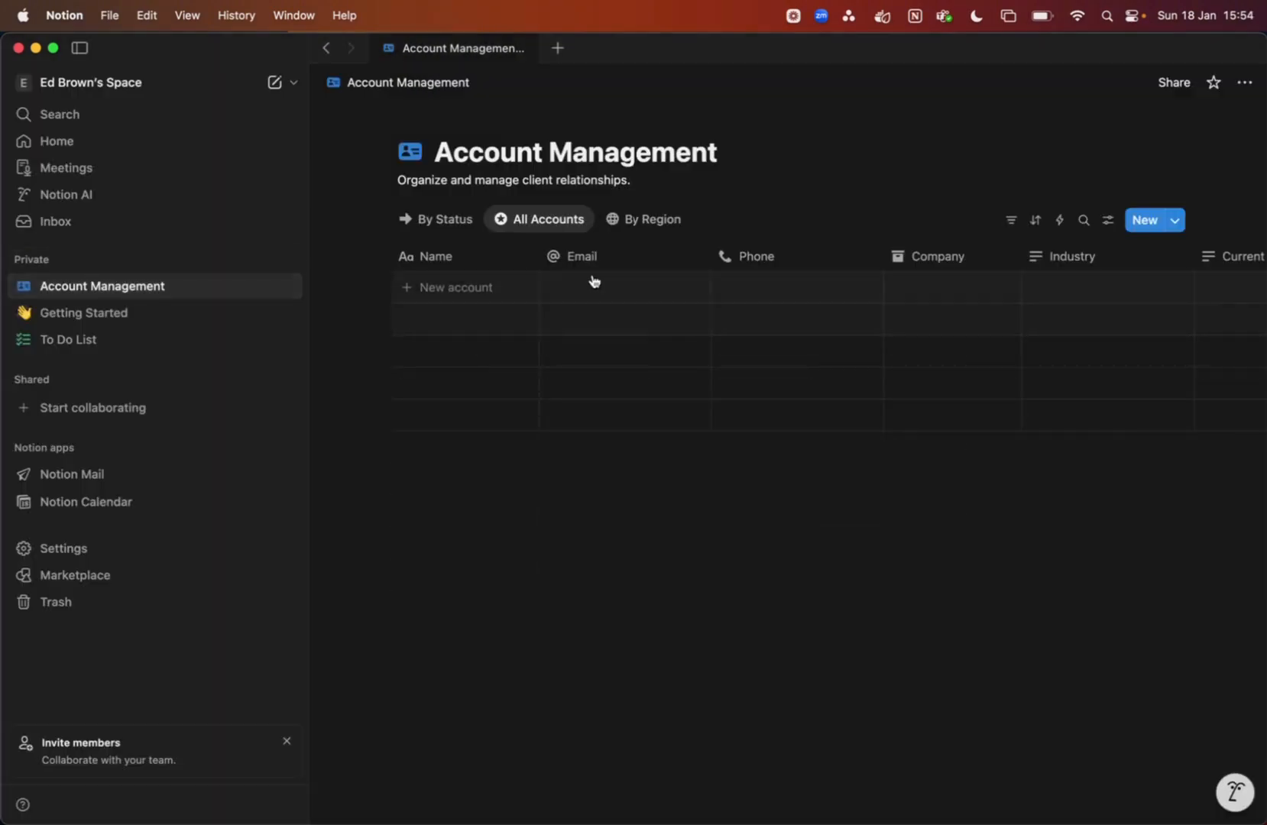
key(ctrl+Up)
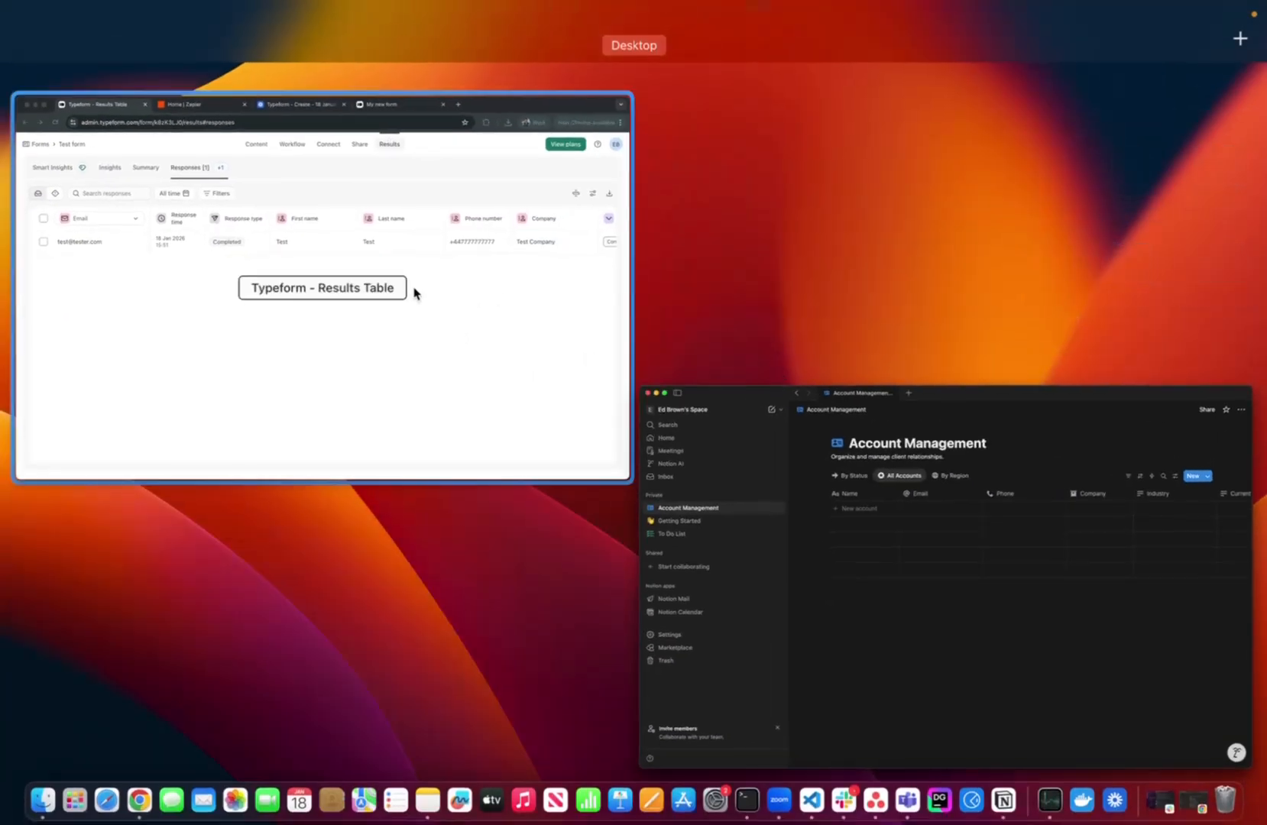
On the Zapier home page, enter the Copilot prompt 'capture typeform submission and send to notion'
click(413, 292)
click(405, 54)
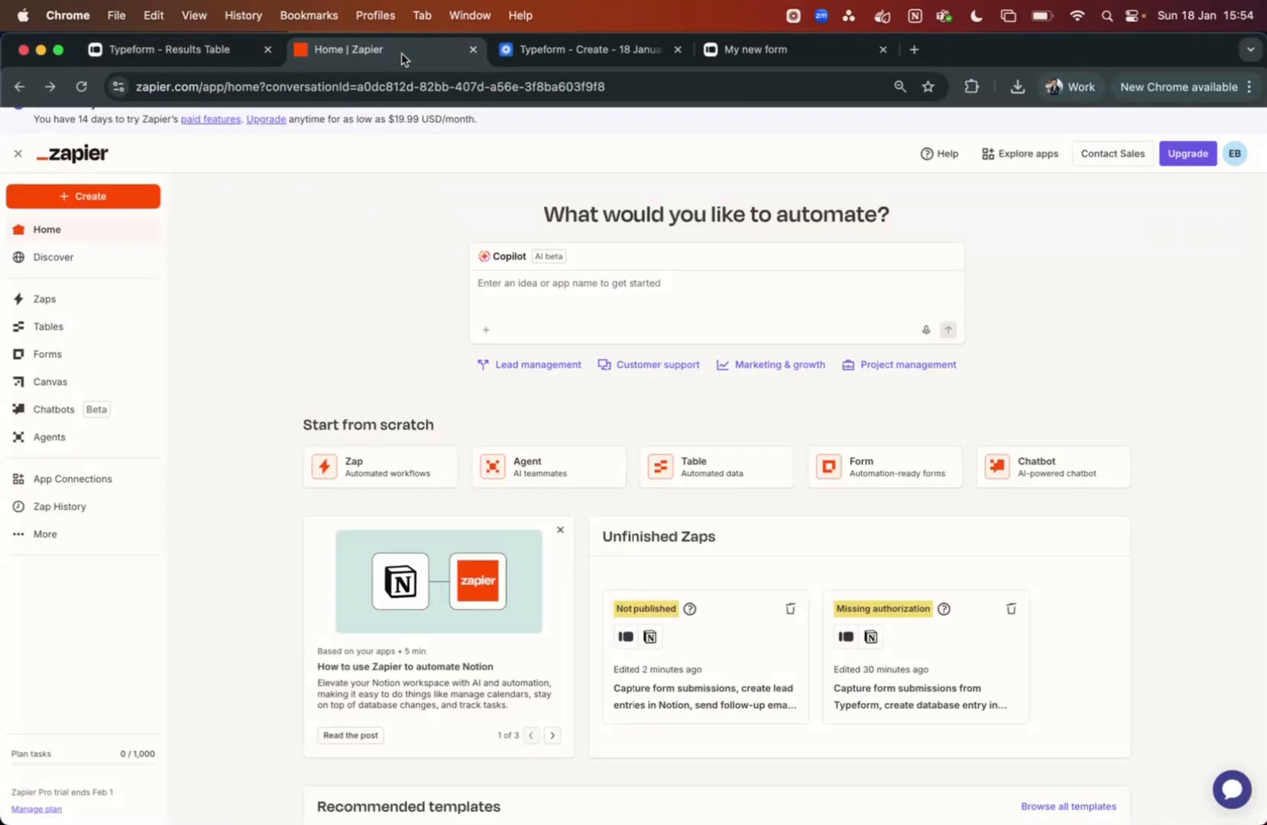
click(546, 295)
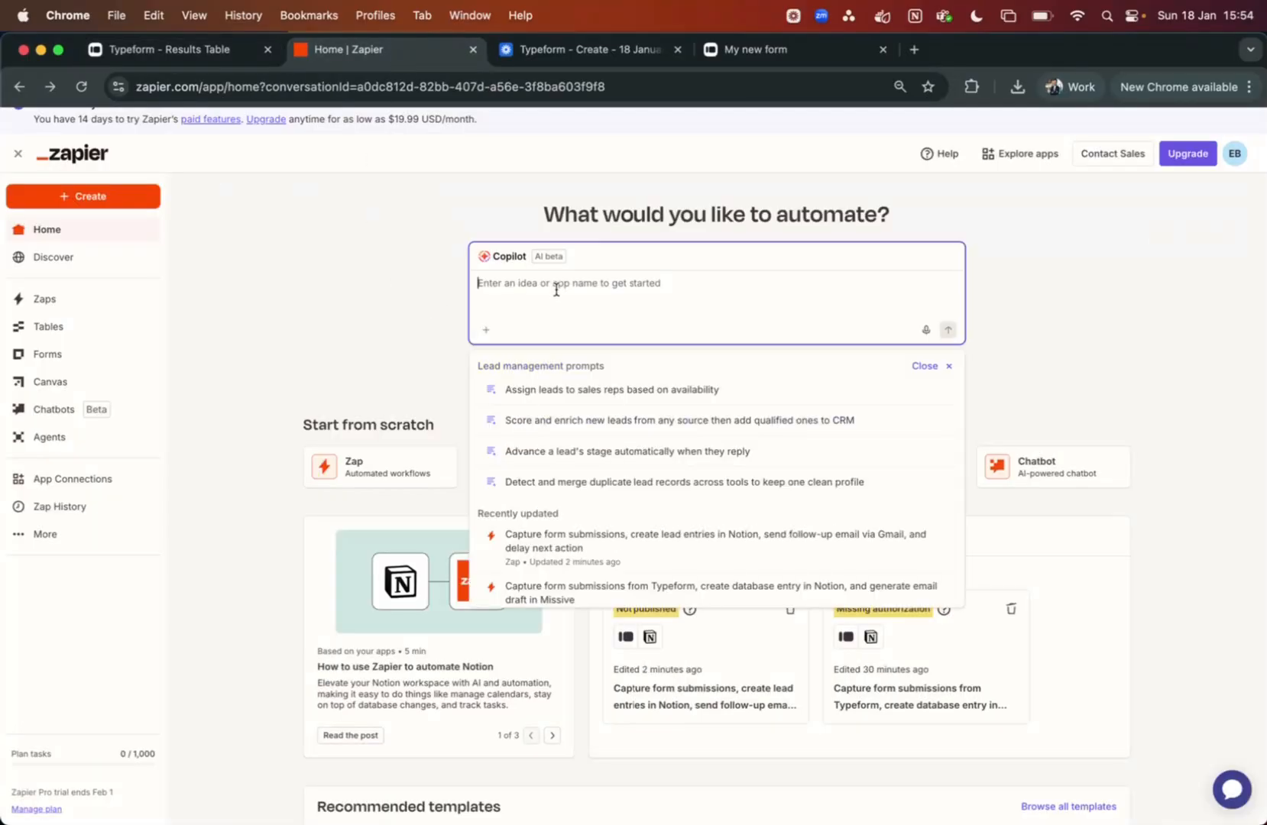
text(dap)
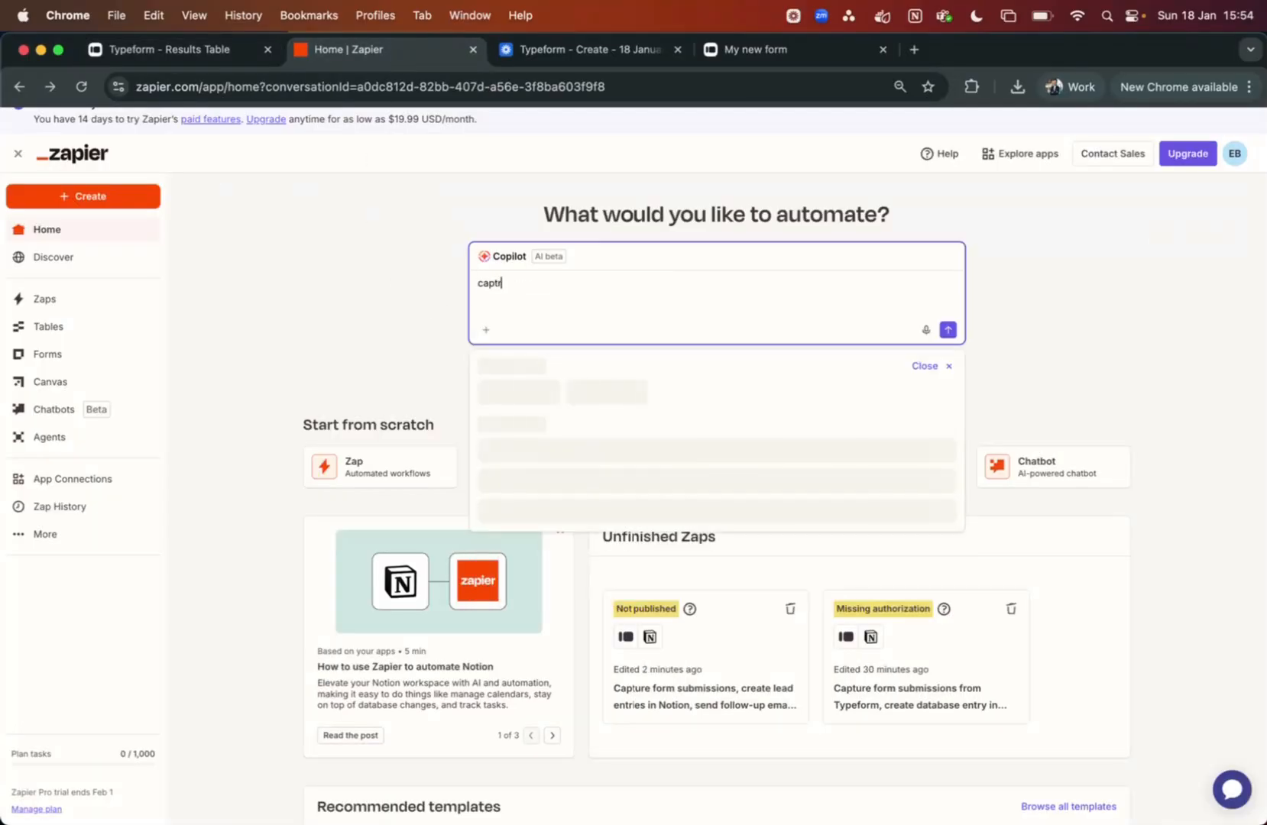
text(ture typeform submission and send to notion)
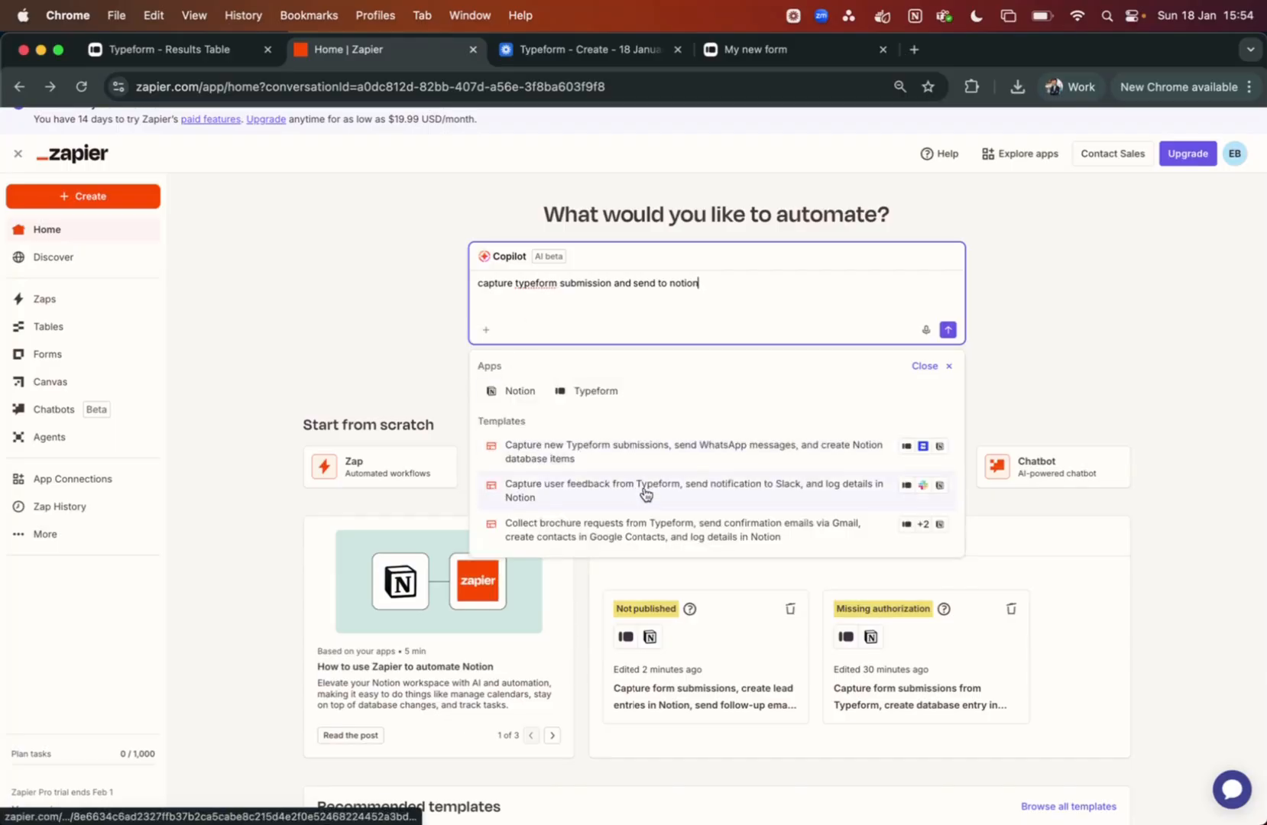
scroll(679, 498, down, 1)
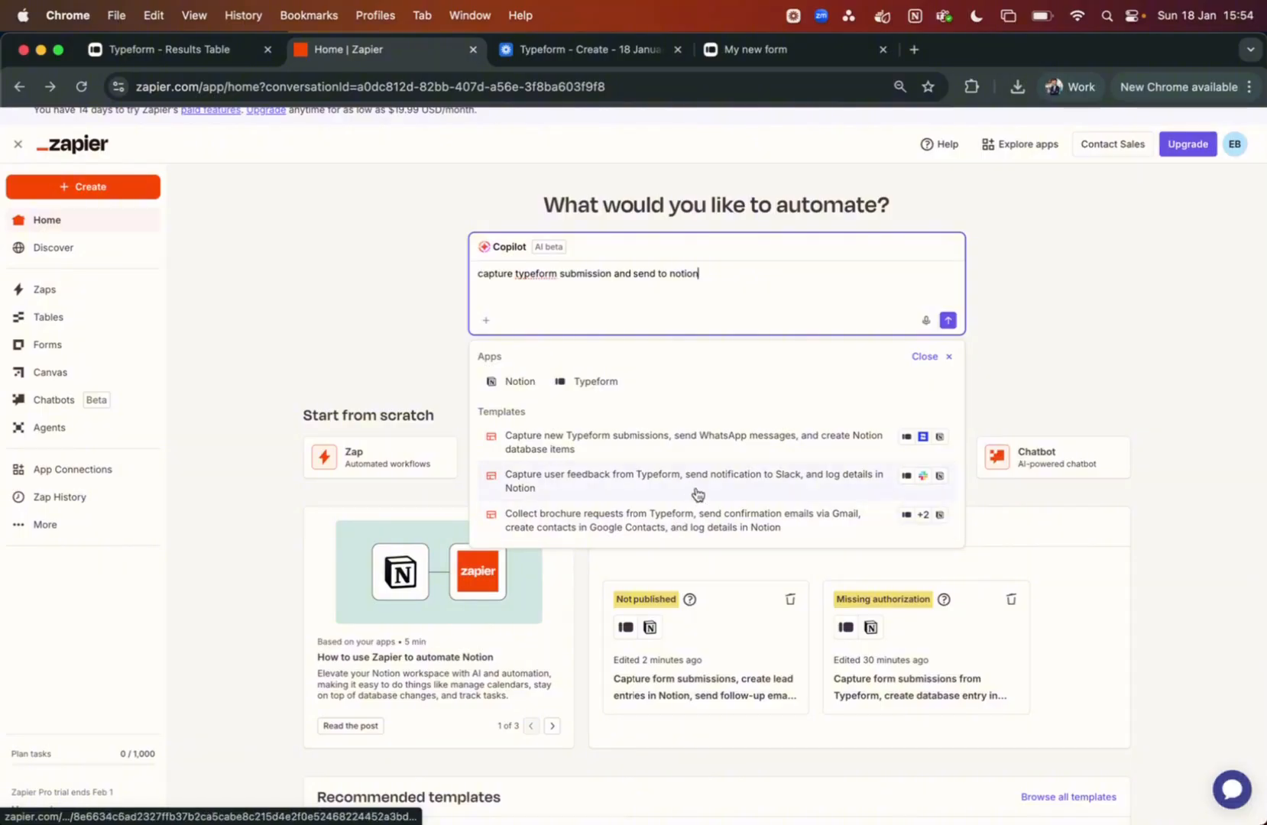
Start a Zap from the Typeform–WhatsApp–Notion template and delete its WhatsApp message step
click(653, 456)
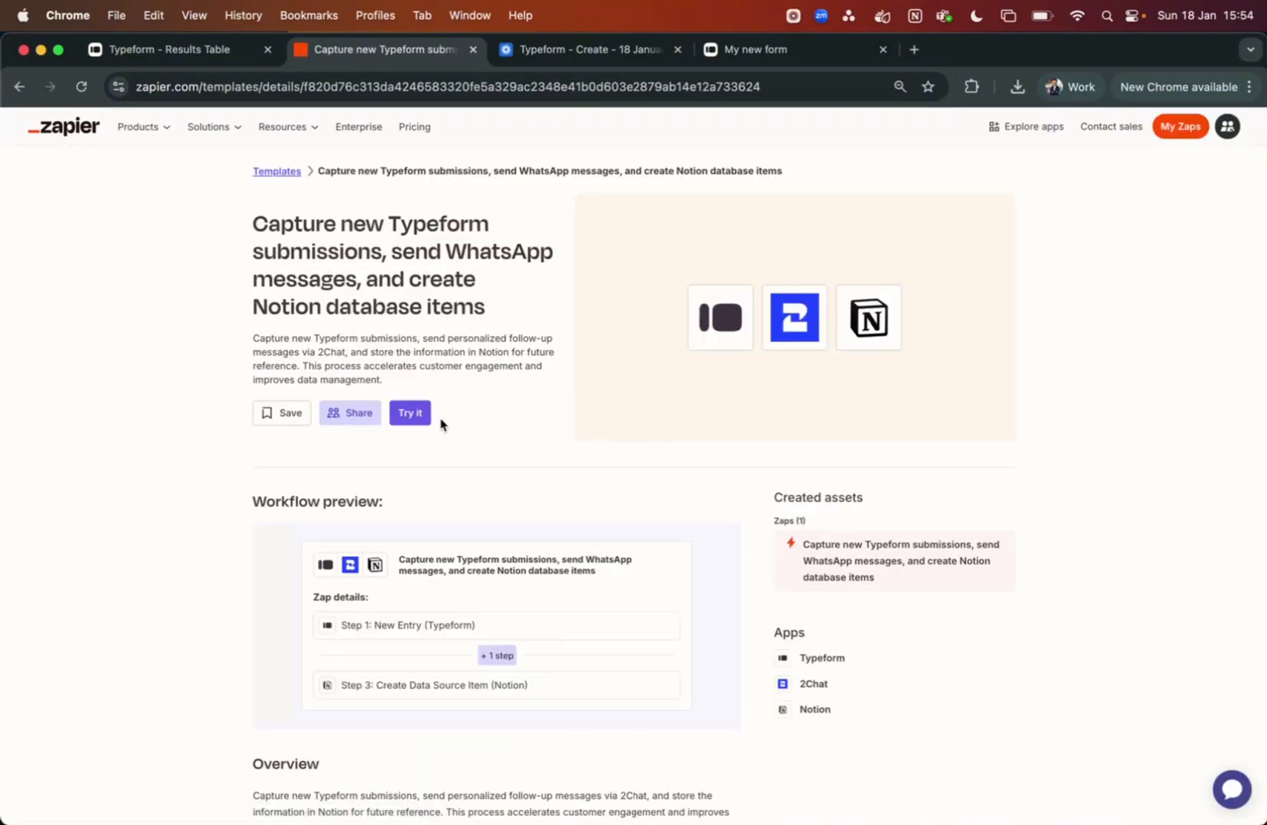
click(410, 413)
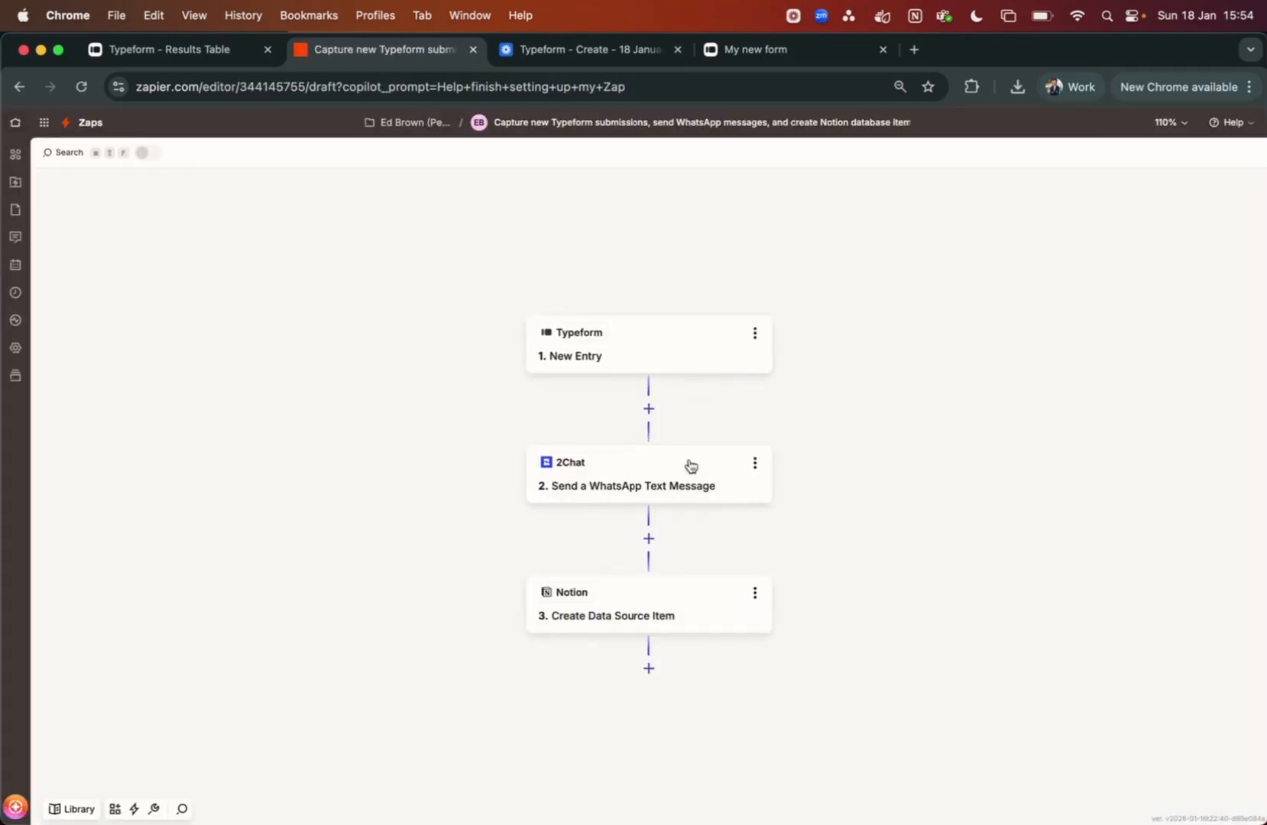
click(755, 464)
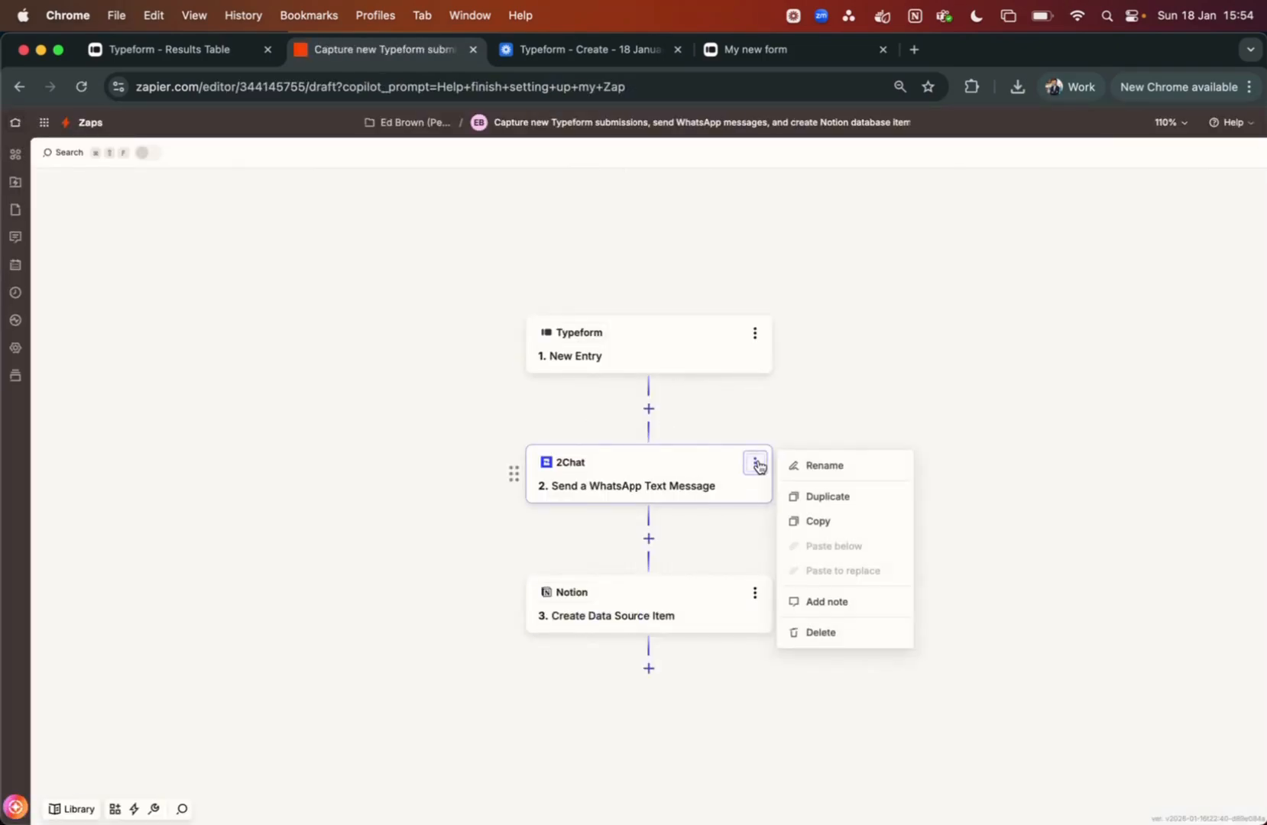
click(835, 636)
click(836, 636)
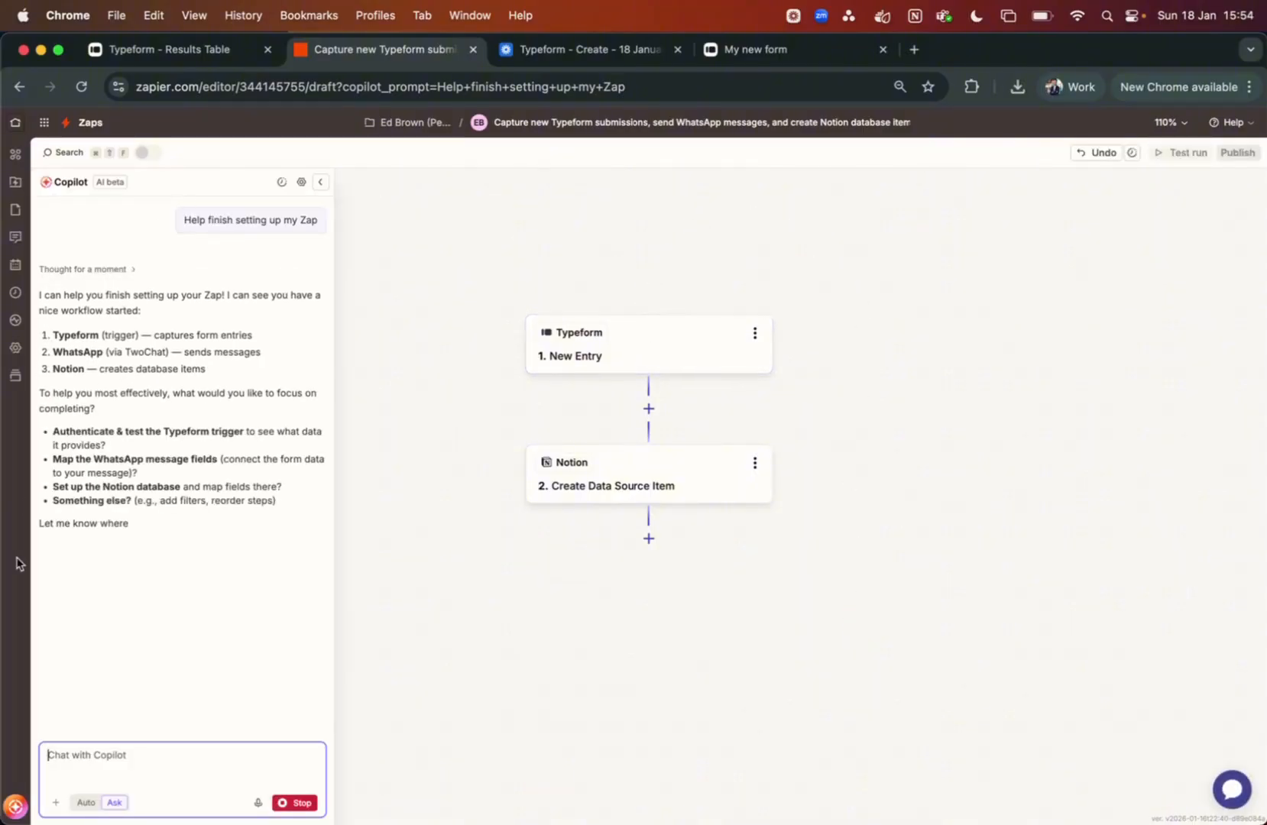
Set the Typeform trigger event to New Entry
click(696, 338)
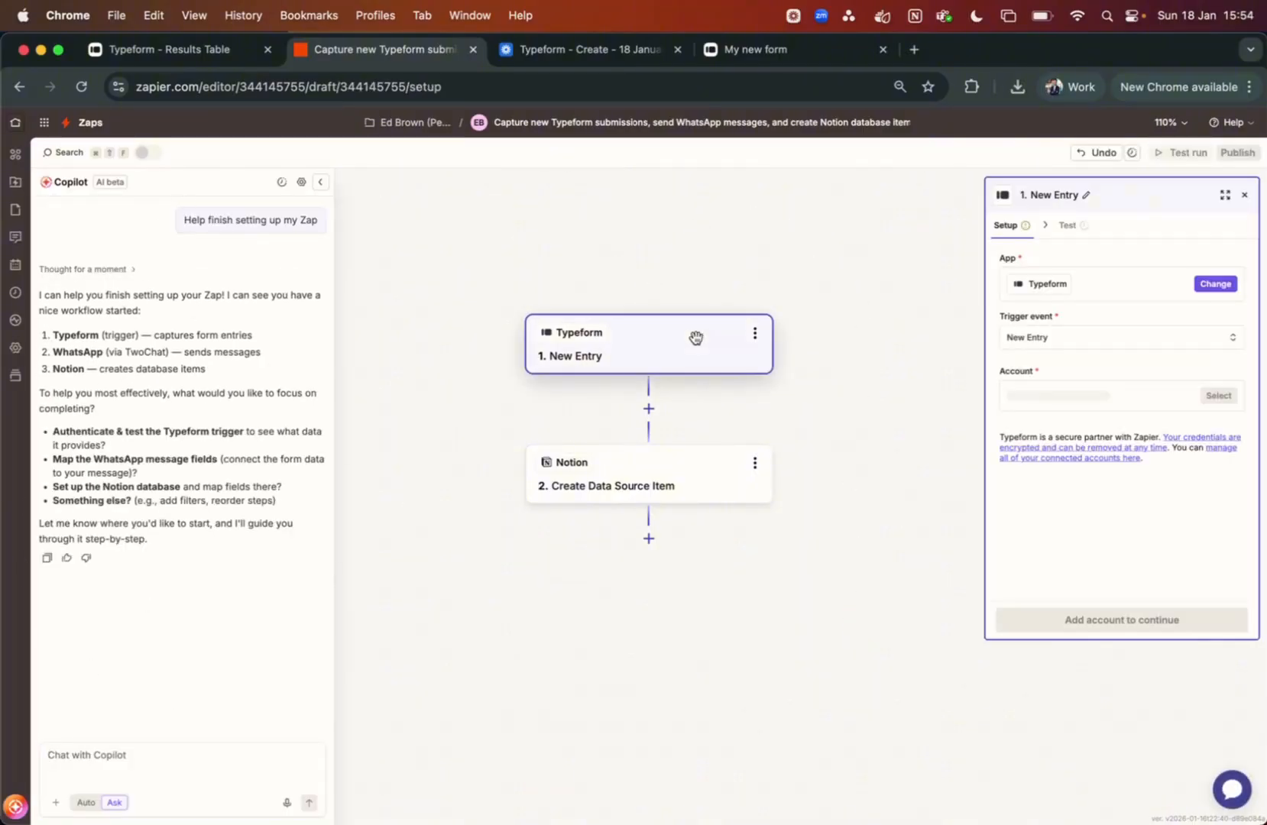
click(1081, 342)
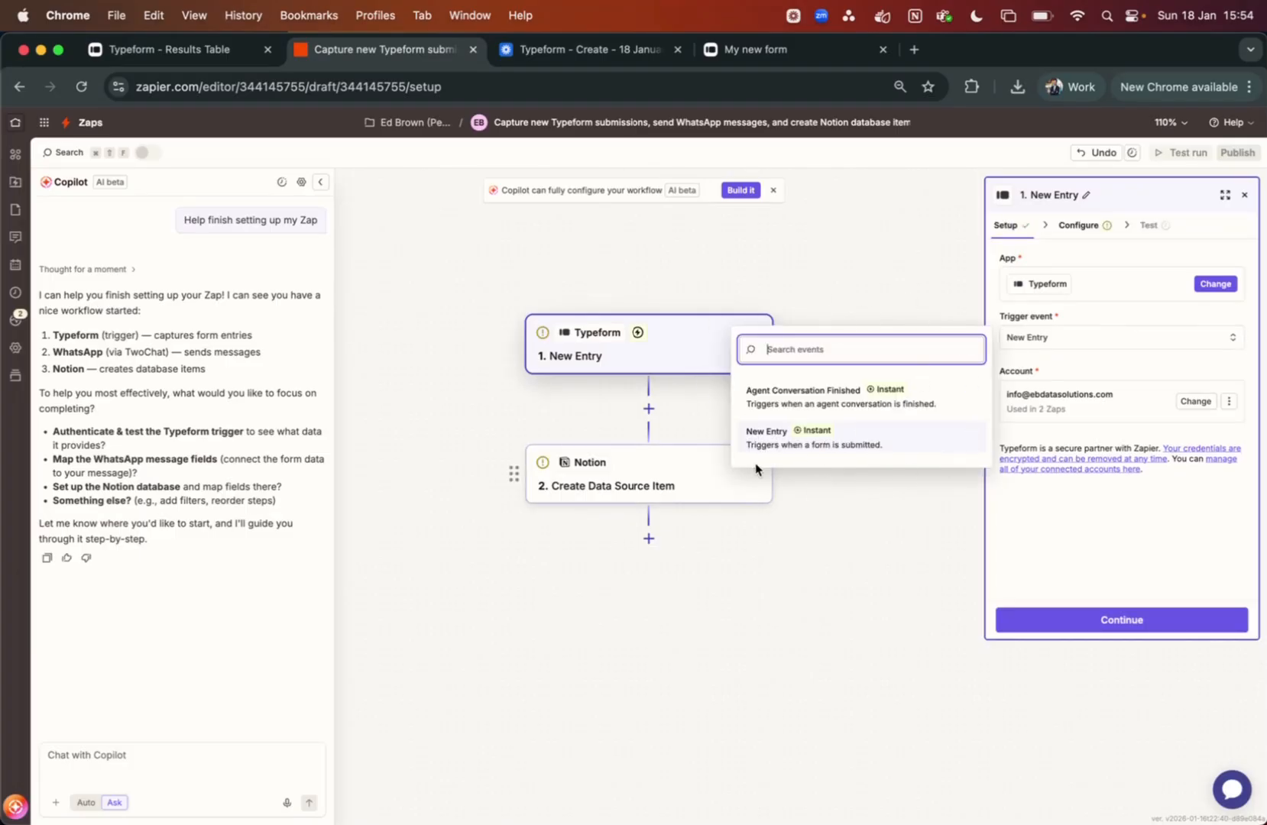
click(862, 448)
Keep the existing Typeform account without new authorization and bring up the Form choices
click(1191, 402)
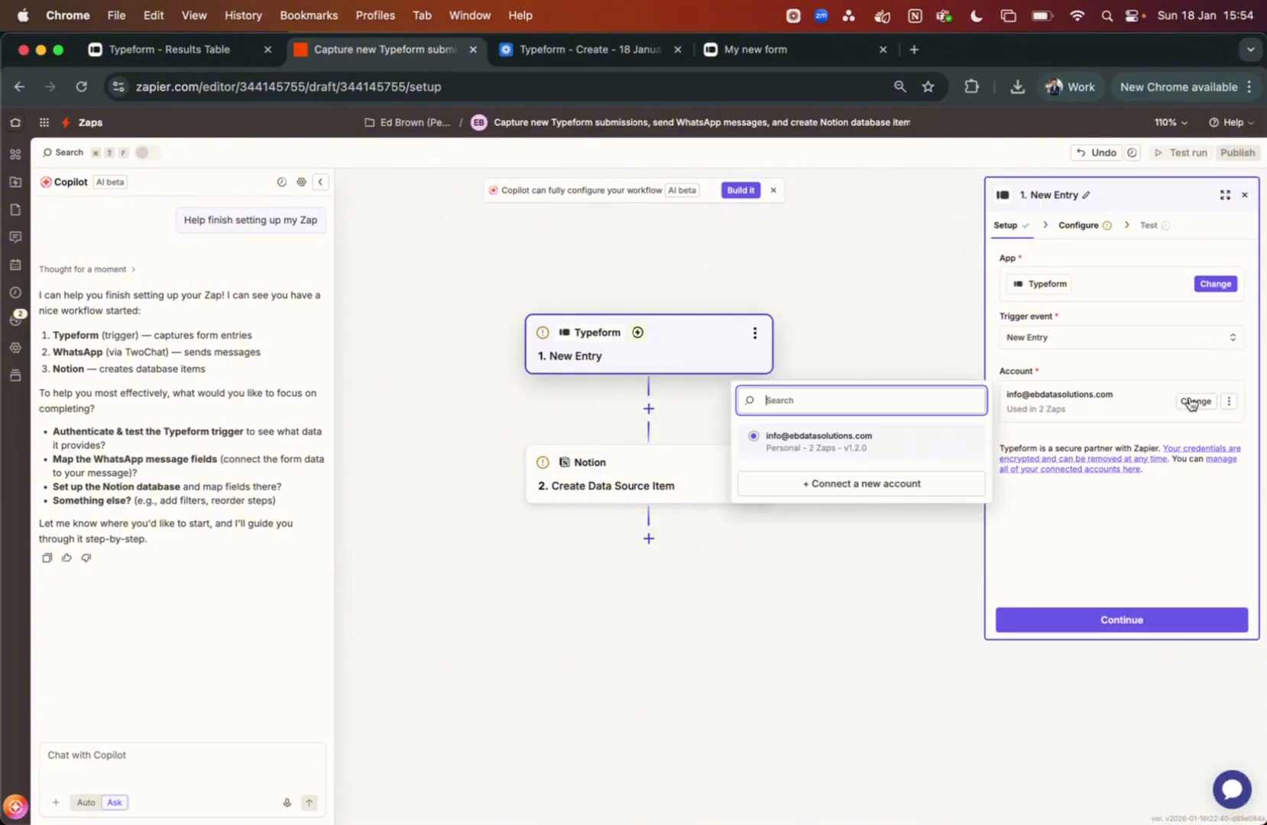
click(847, 484)
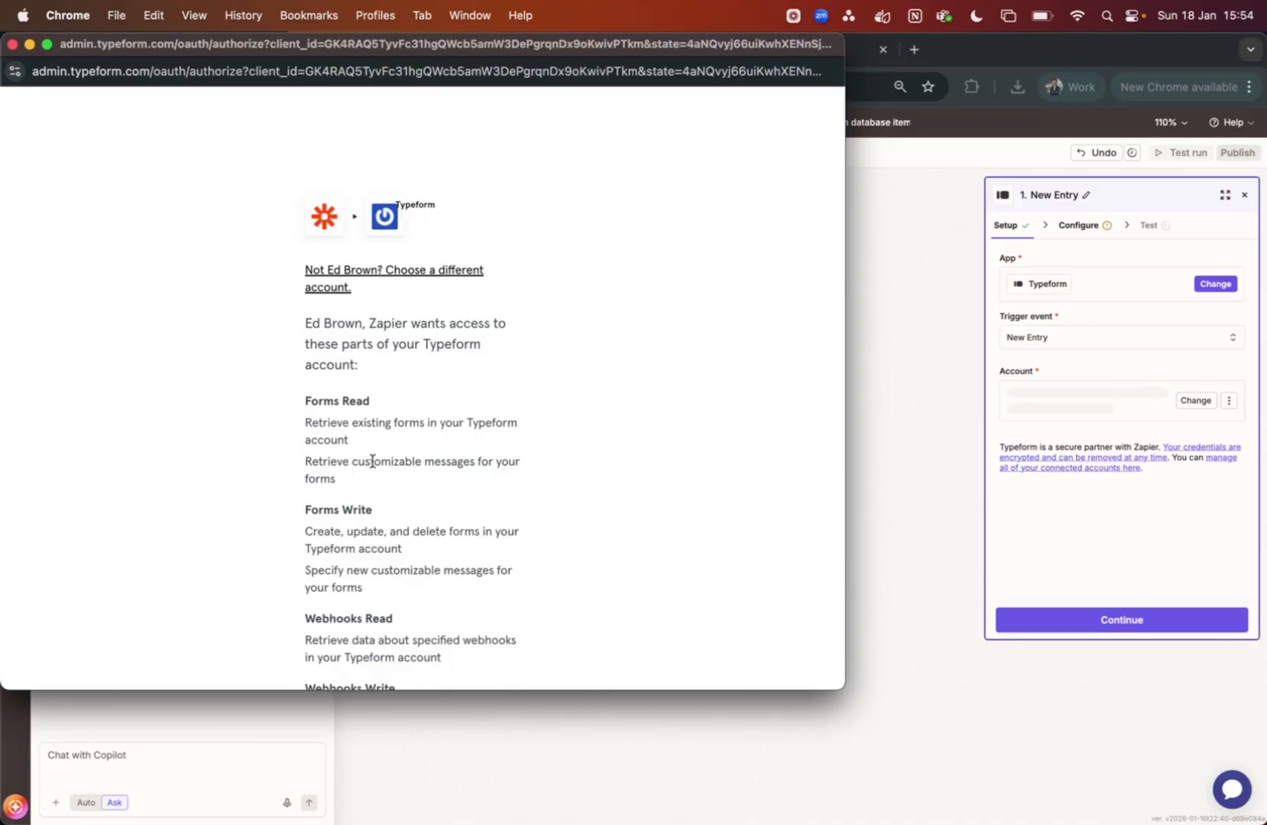
scroll(372, 461, down, 10)
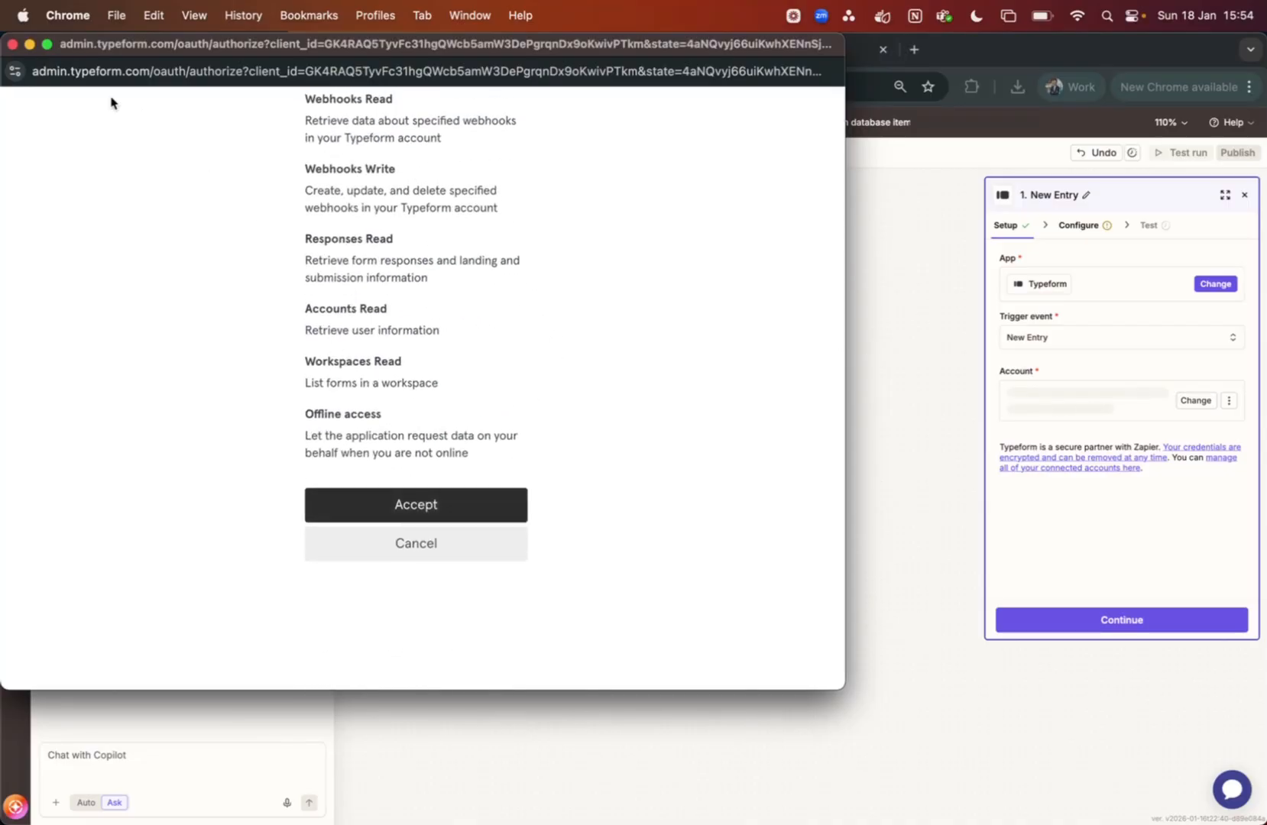
click(12, 45)
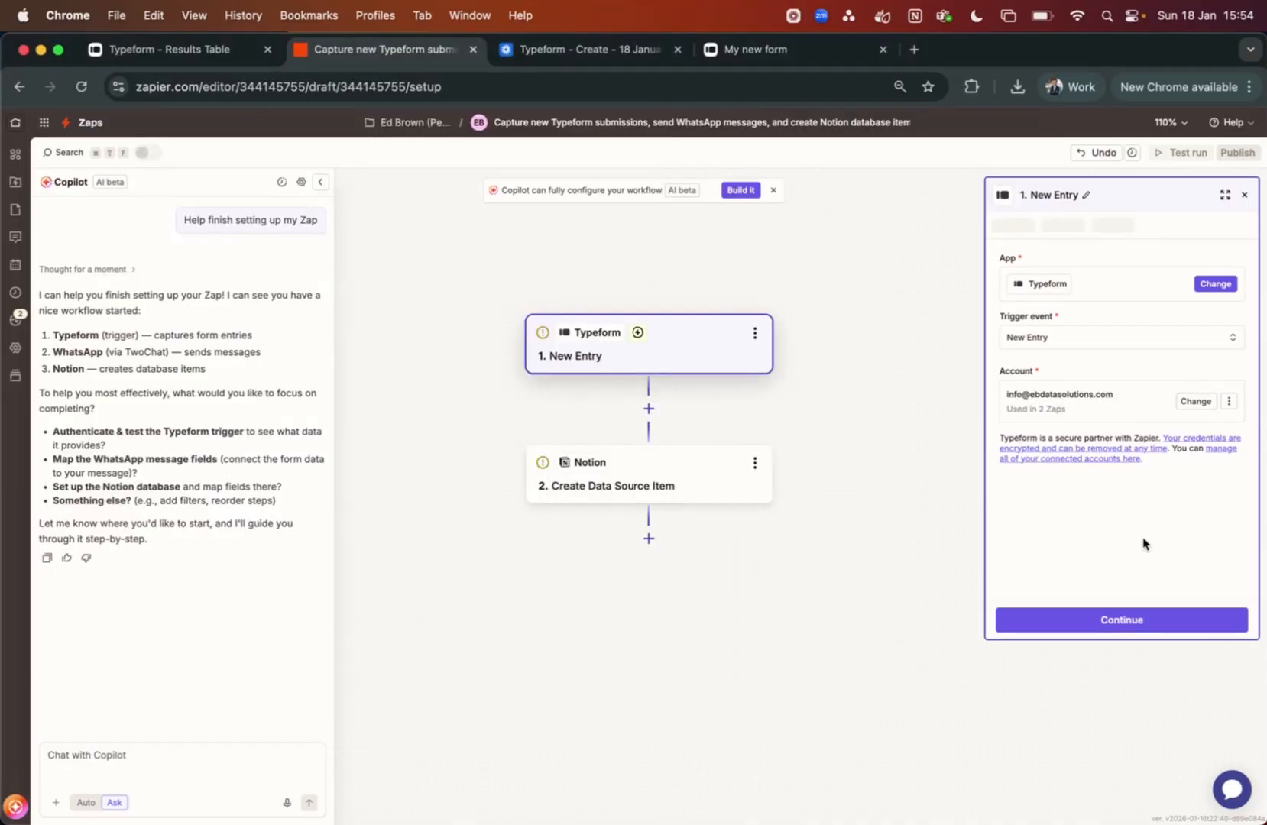
click(1080, 226)
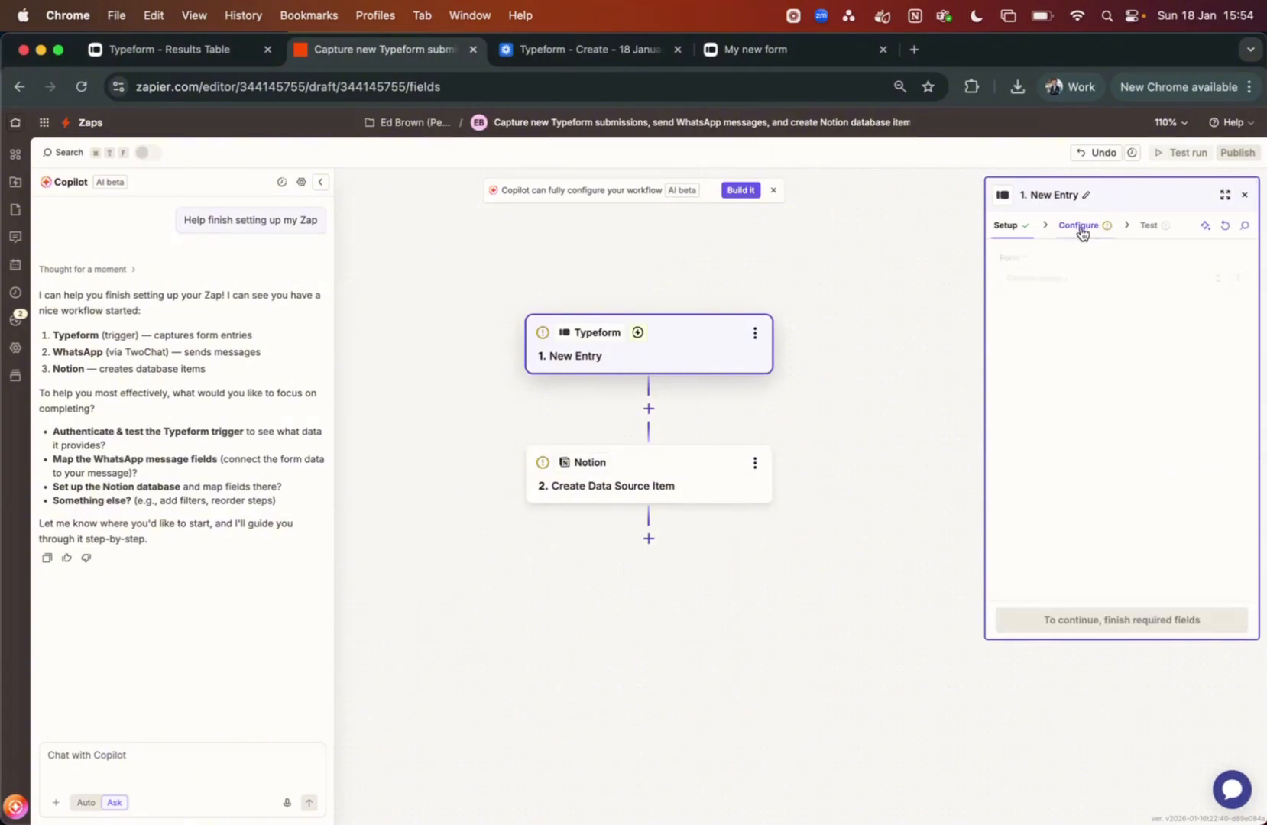
click(1082, 277)
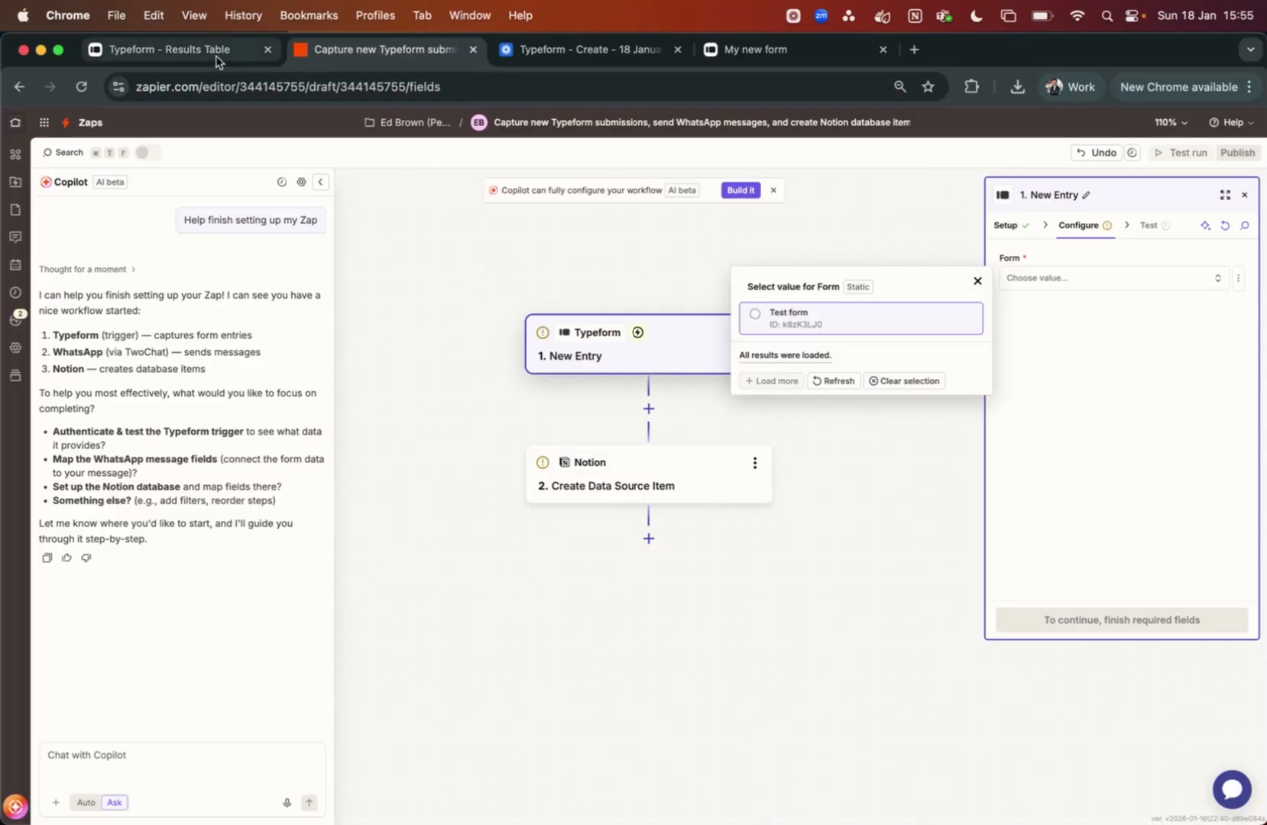
After checking Typeform's responses, choose Test form as the form to watch
click(191, 58)
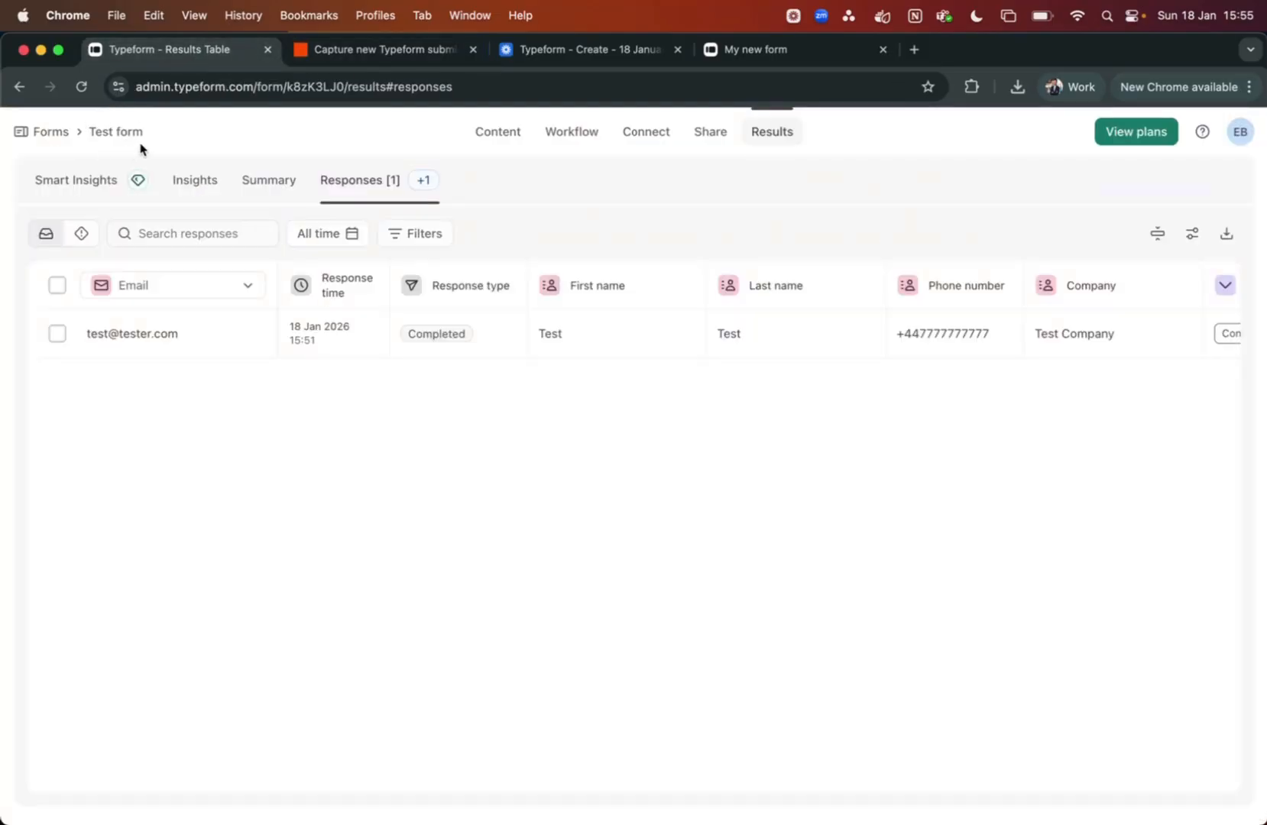
click(374, 49)
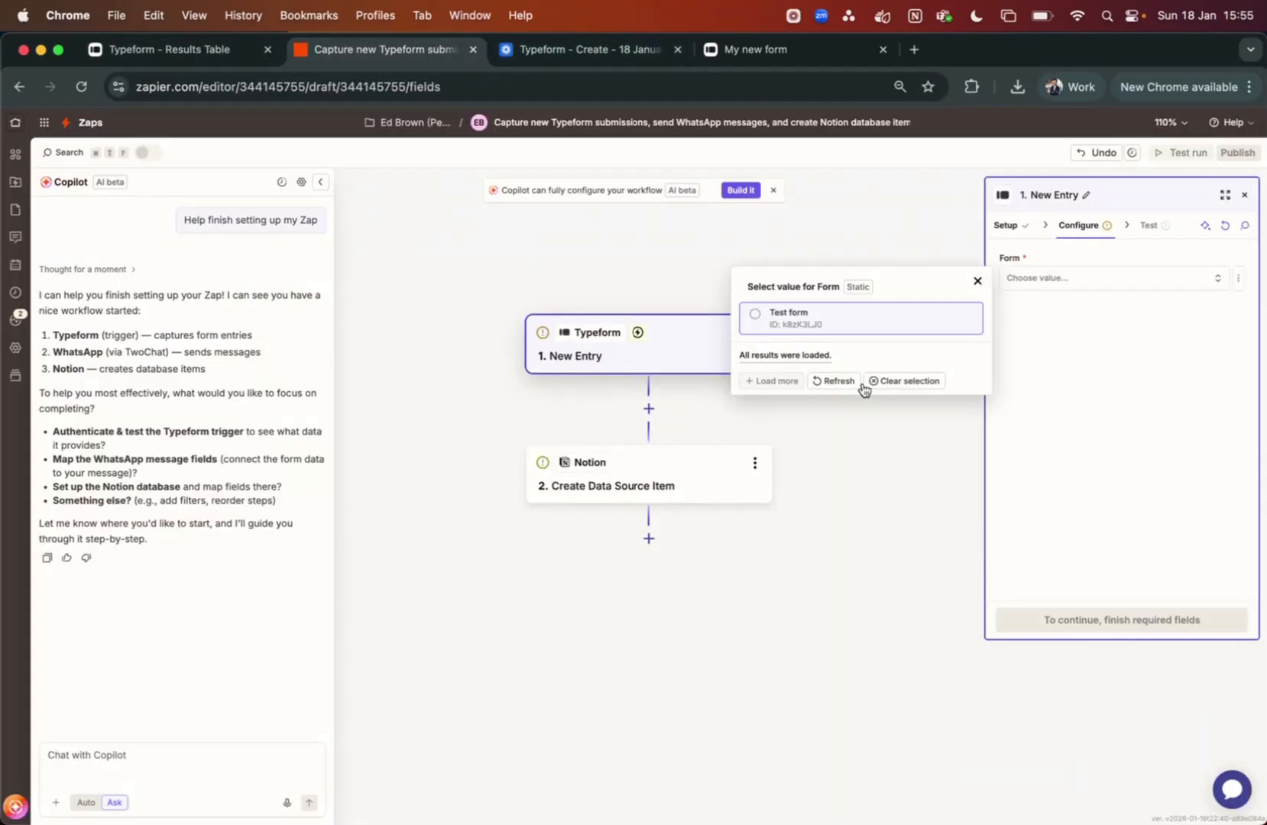
click(818, 321)
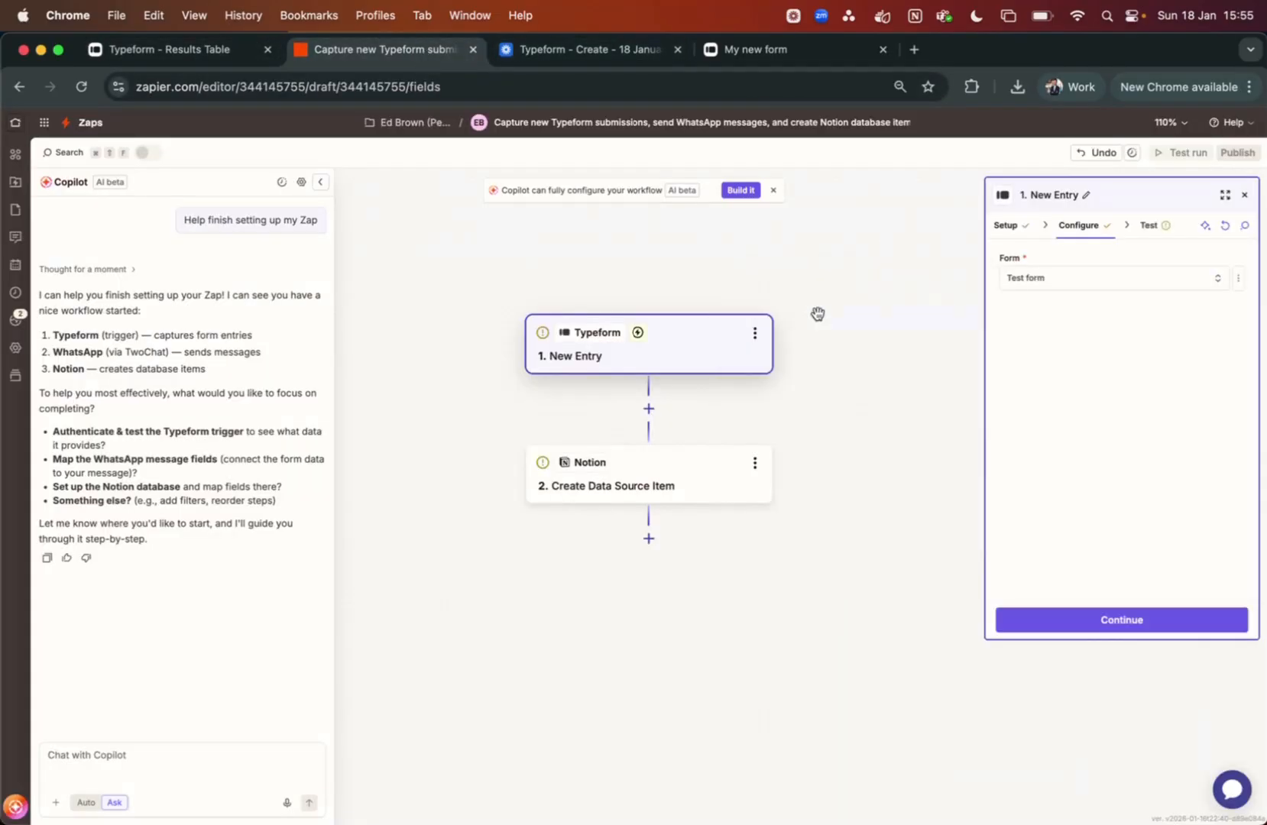
Test the trigger, verify Entry A against Typeform's responses, and continue with it
click(1144, 228)
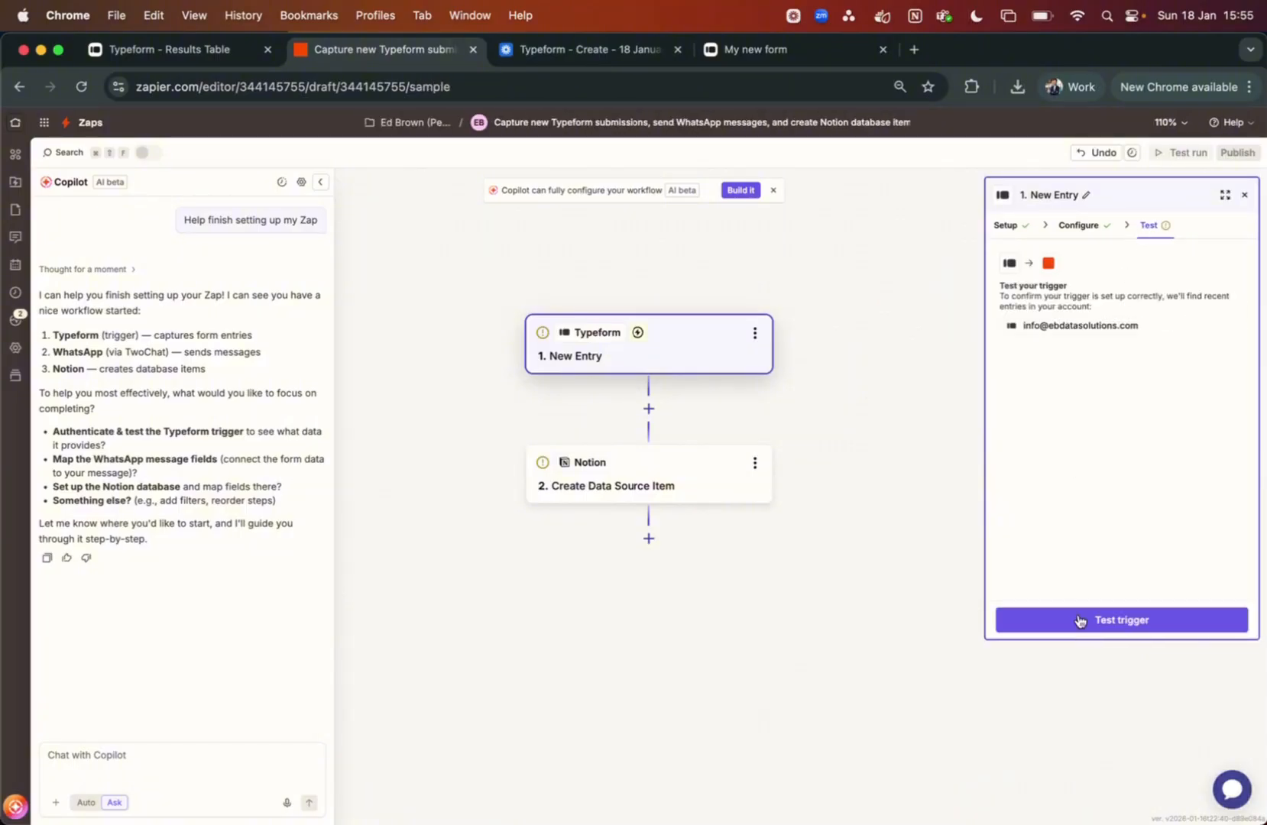
click(1068, 621)
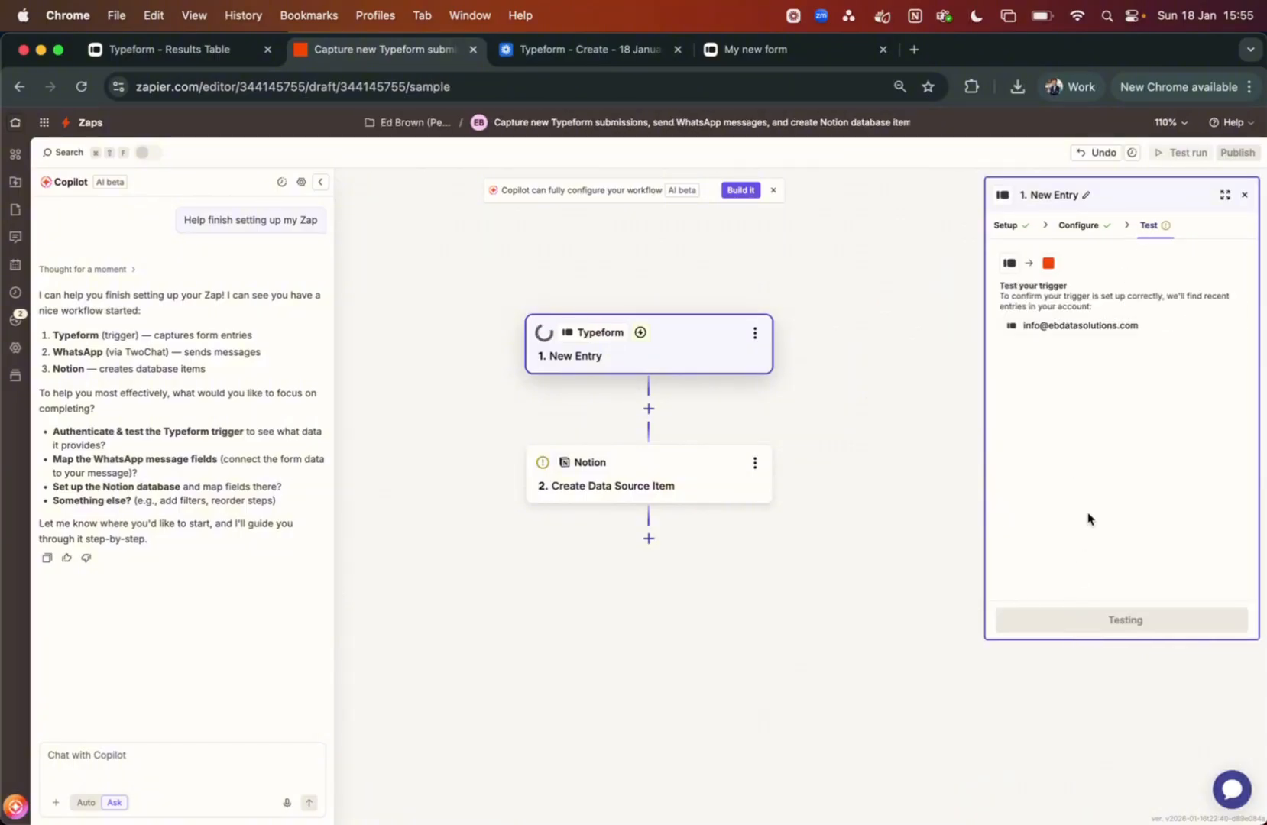
mouse_move(1055, 389)
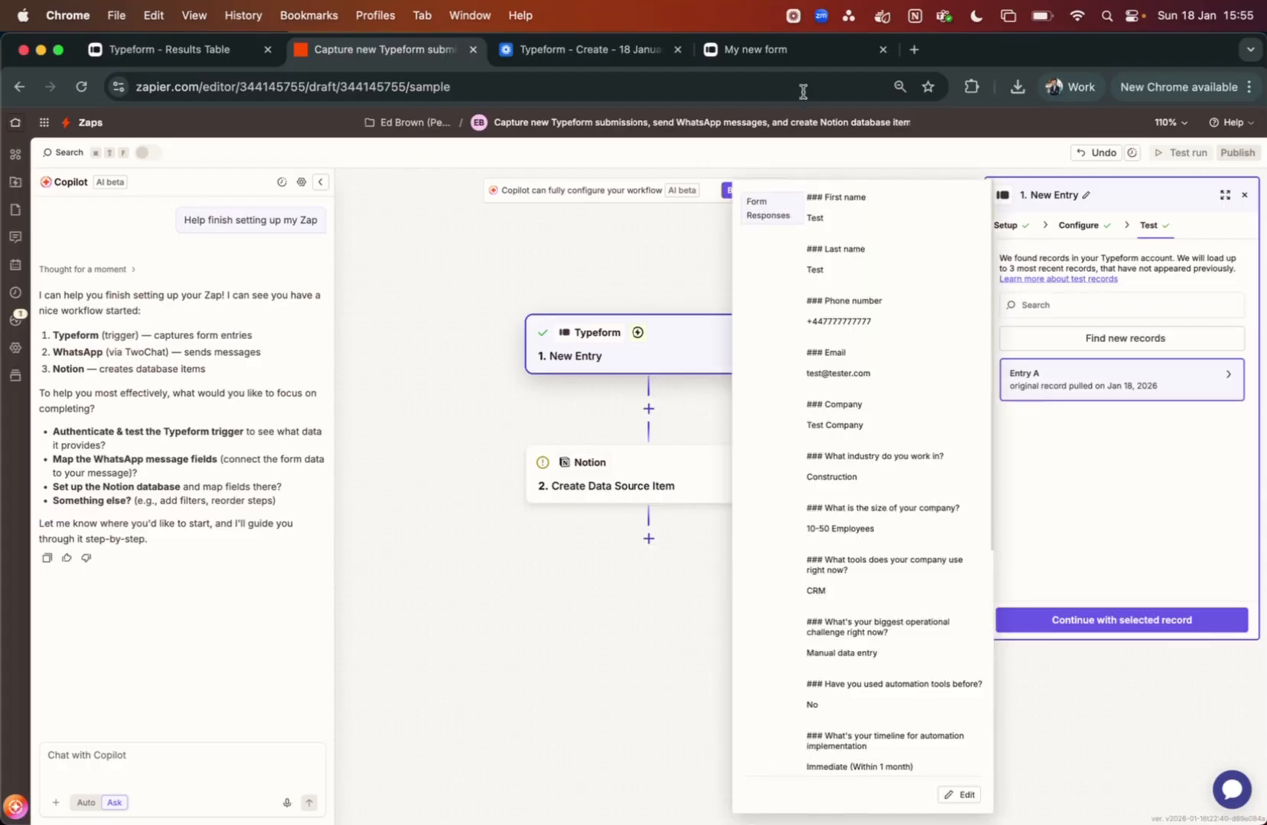
click(207, 48)
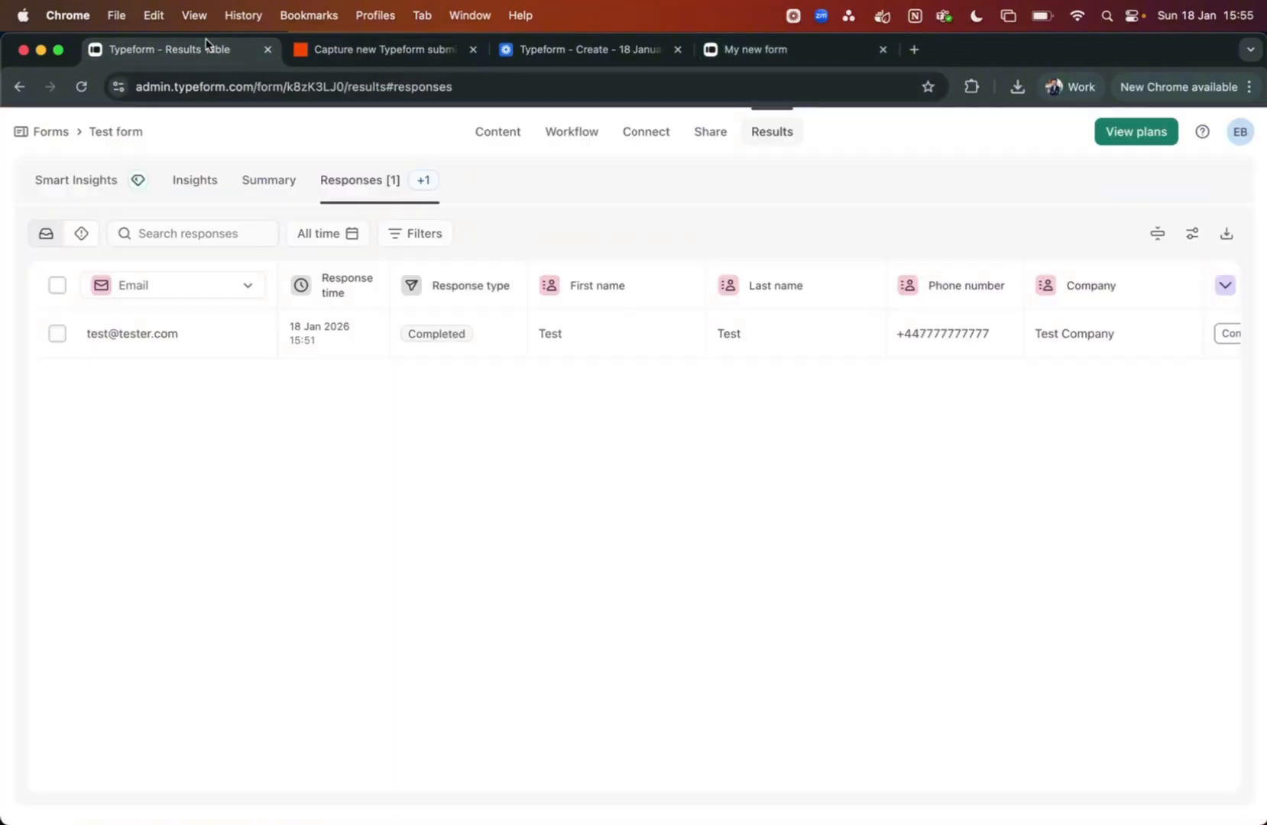
click(371, 51)
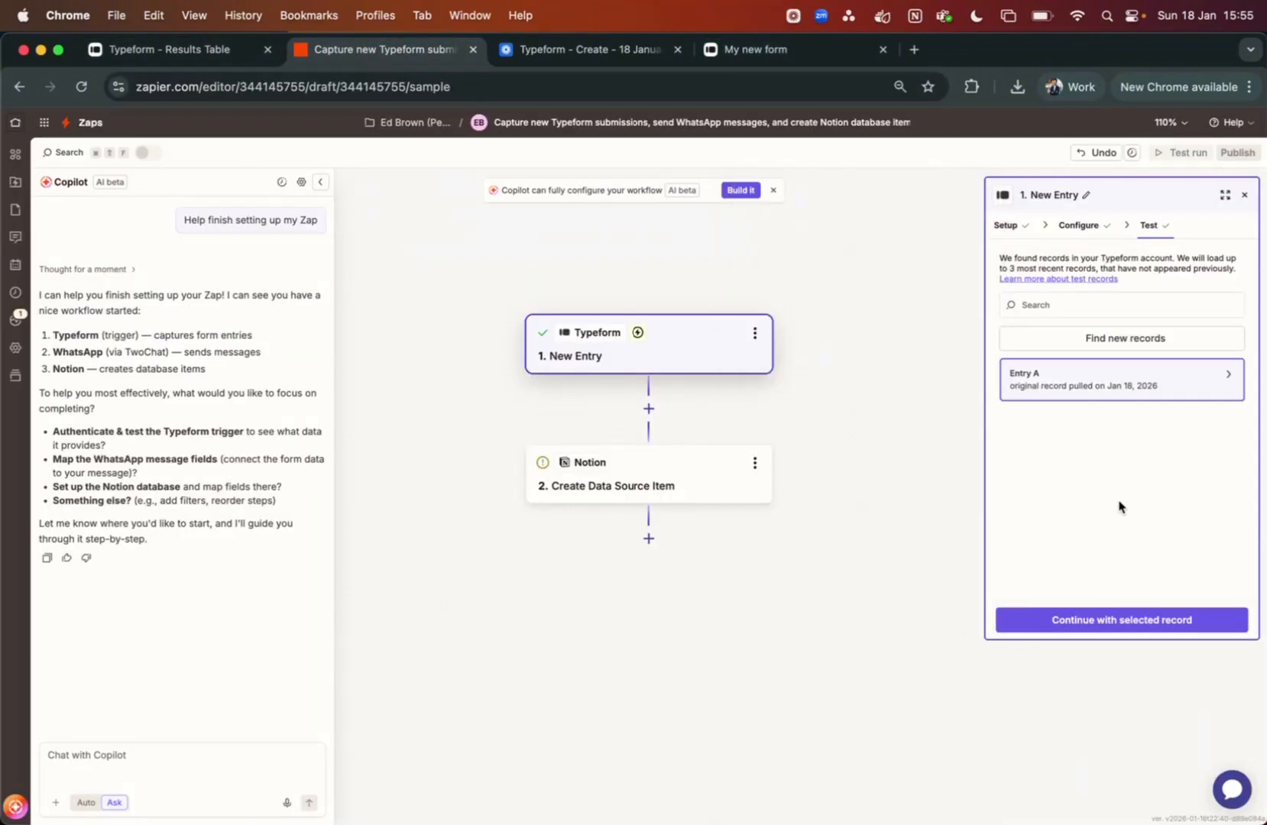
click(1088, 612)
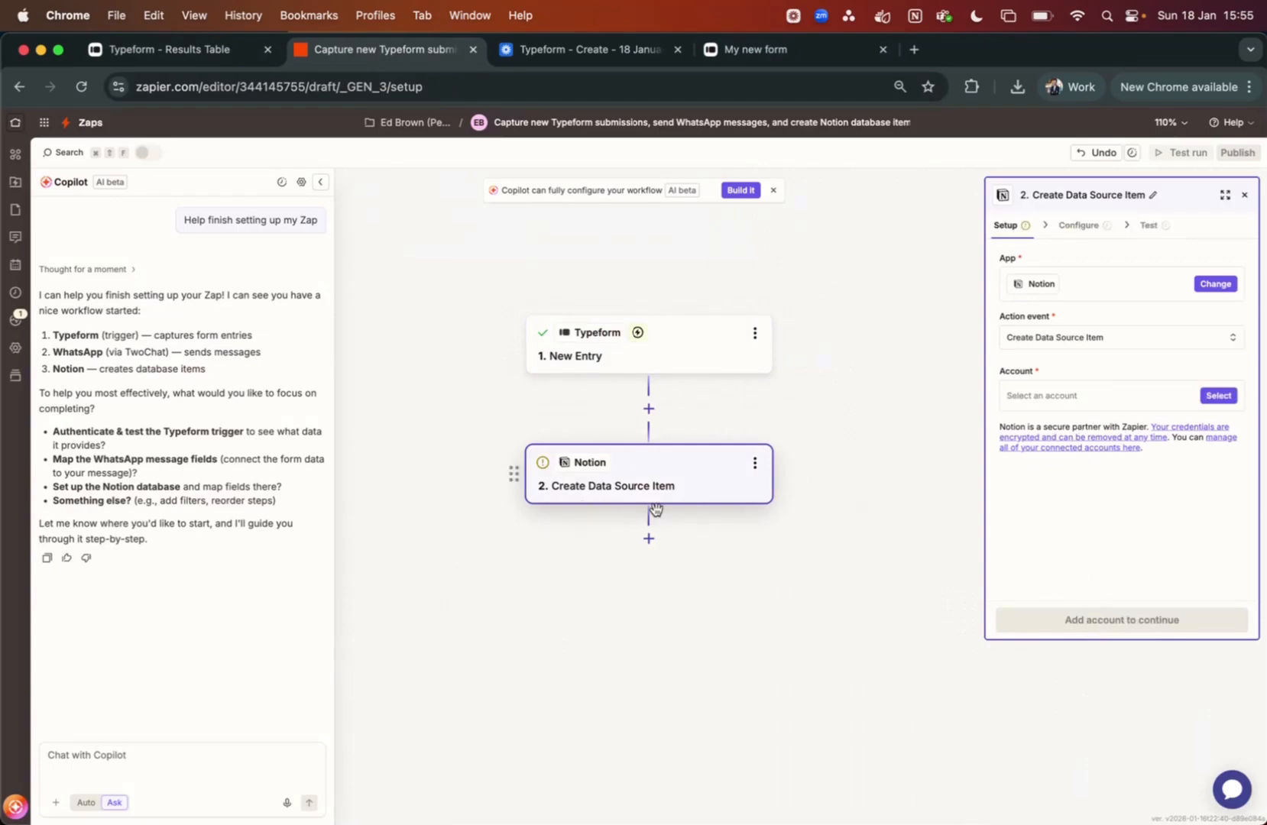
Keep Create Data Source Item as the Notion action event
click(1081, 344)
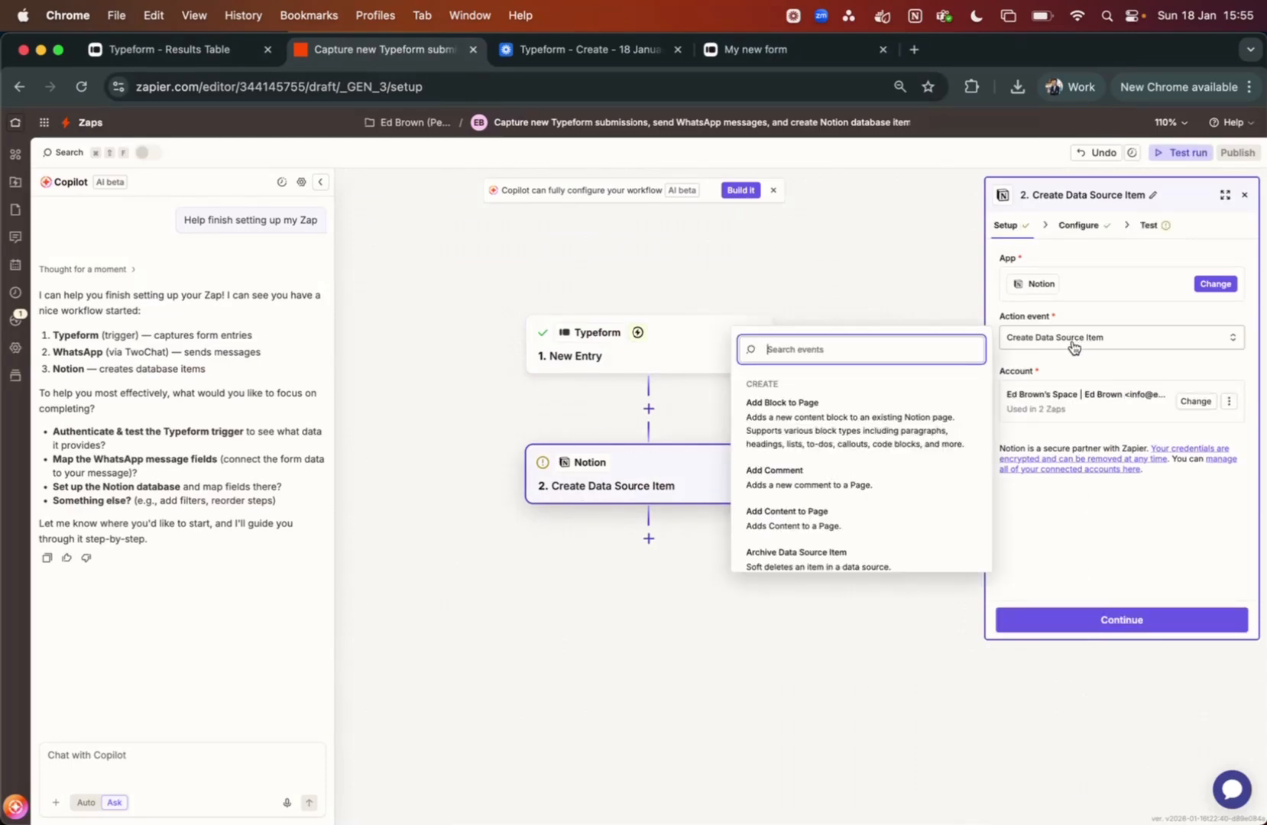
text(create)
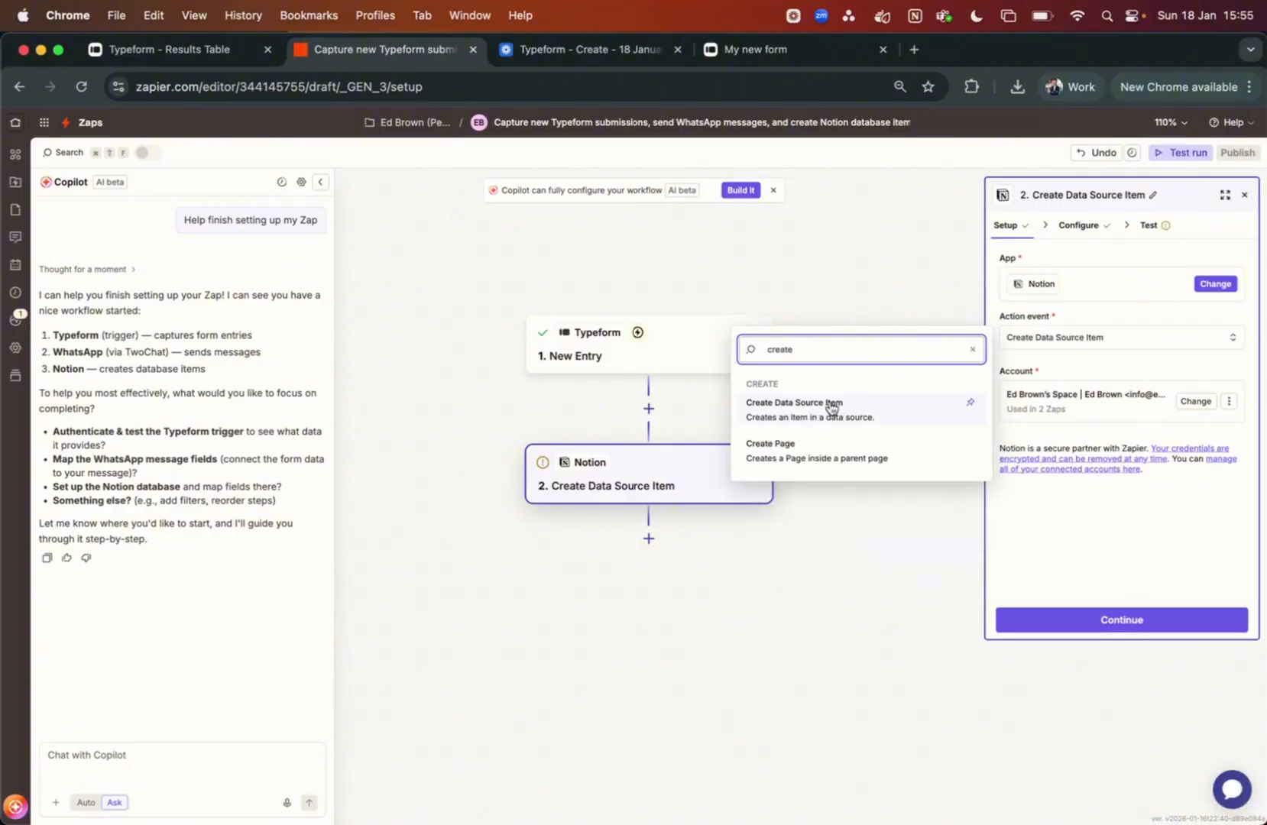
click(1111, 554)
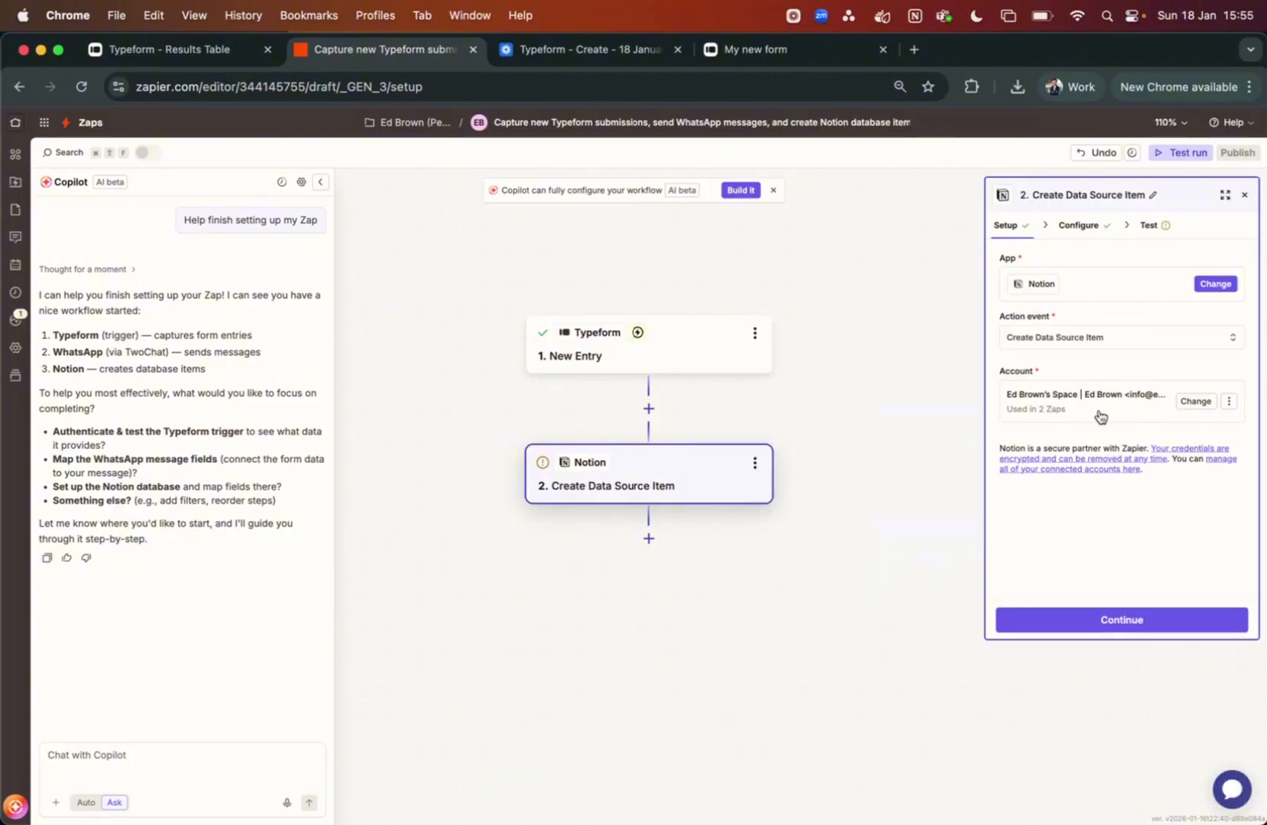
Use the existing Notion account and bring up the Data Source choices
click(1196, 403)
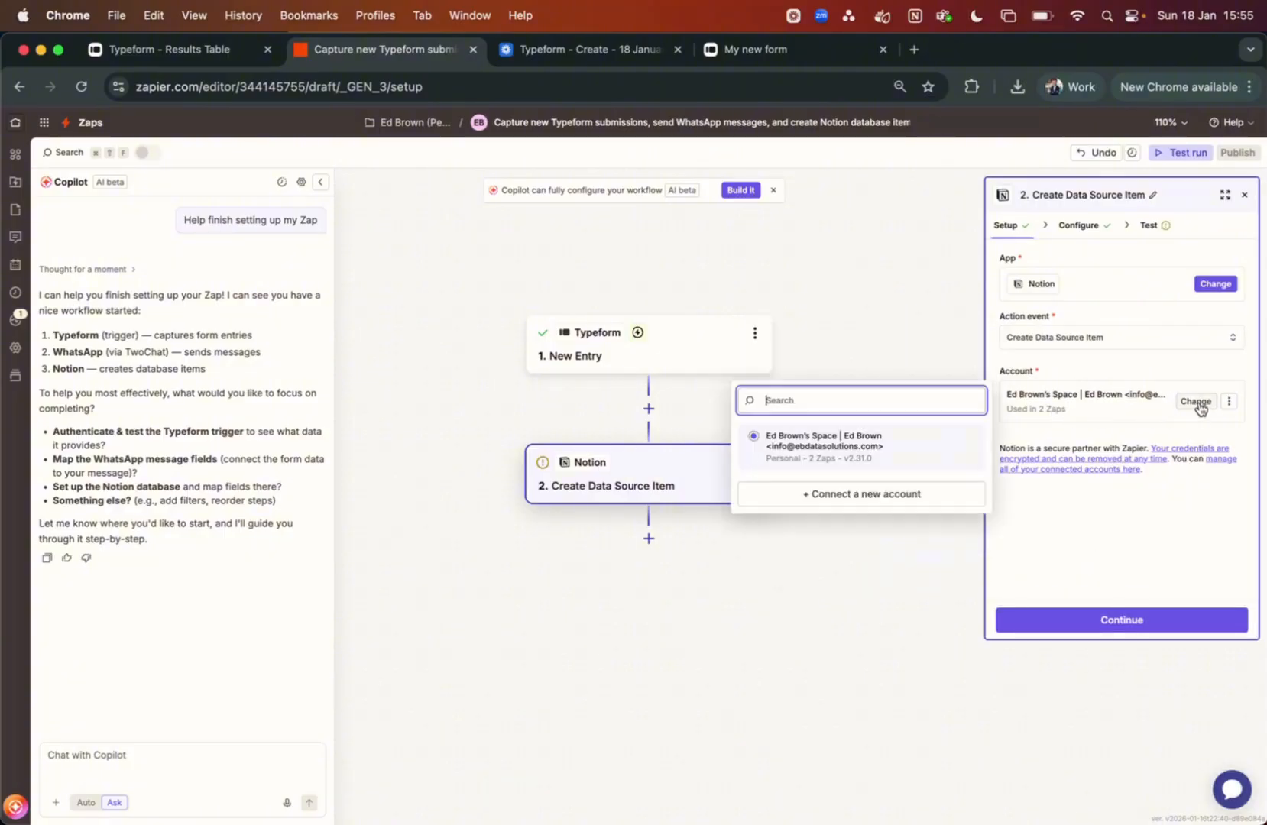
click(837, 496)
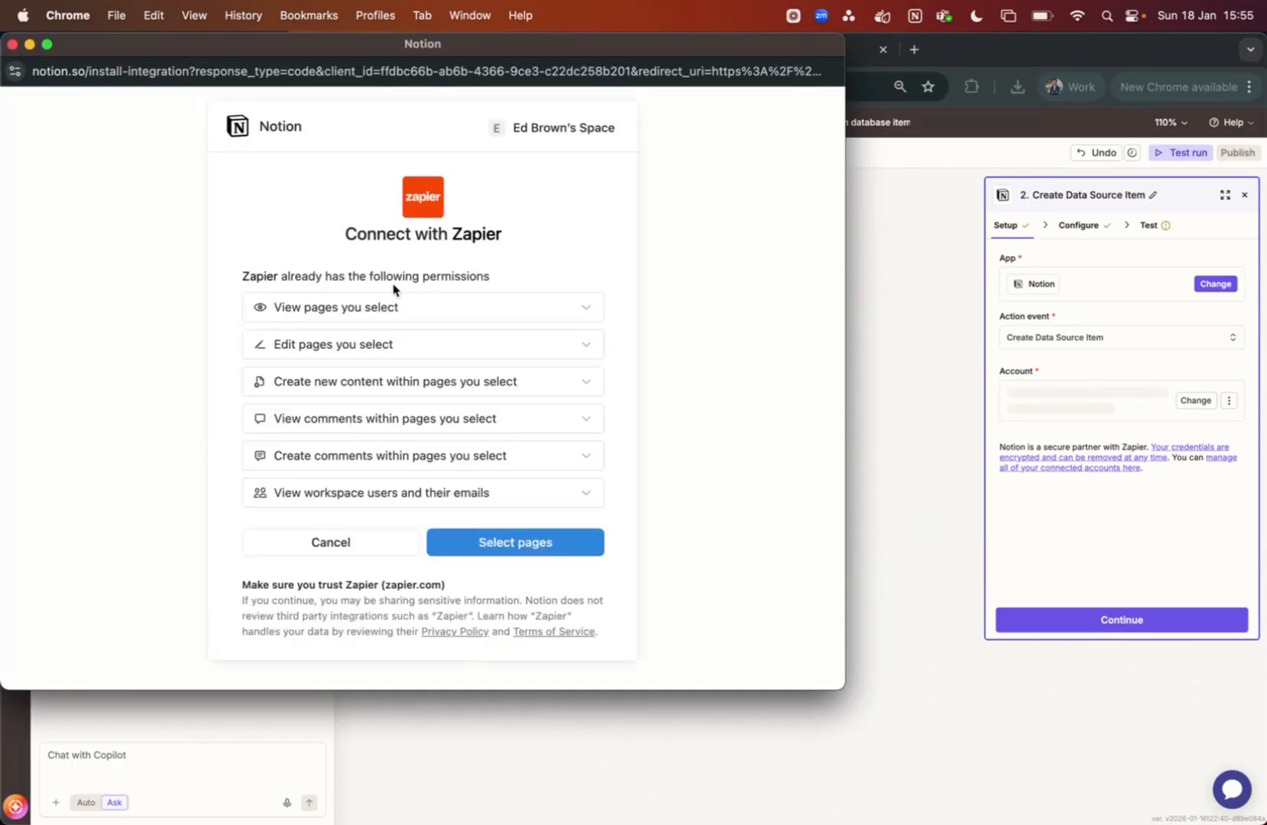
click(12, 44)
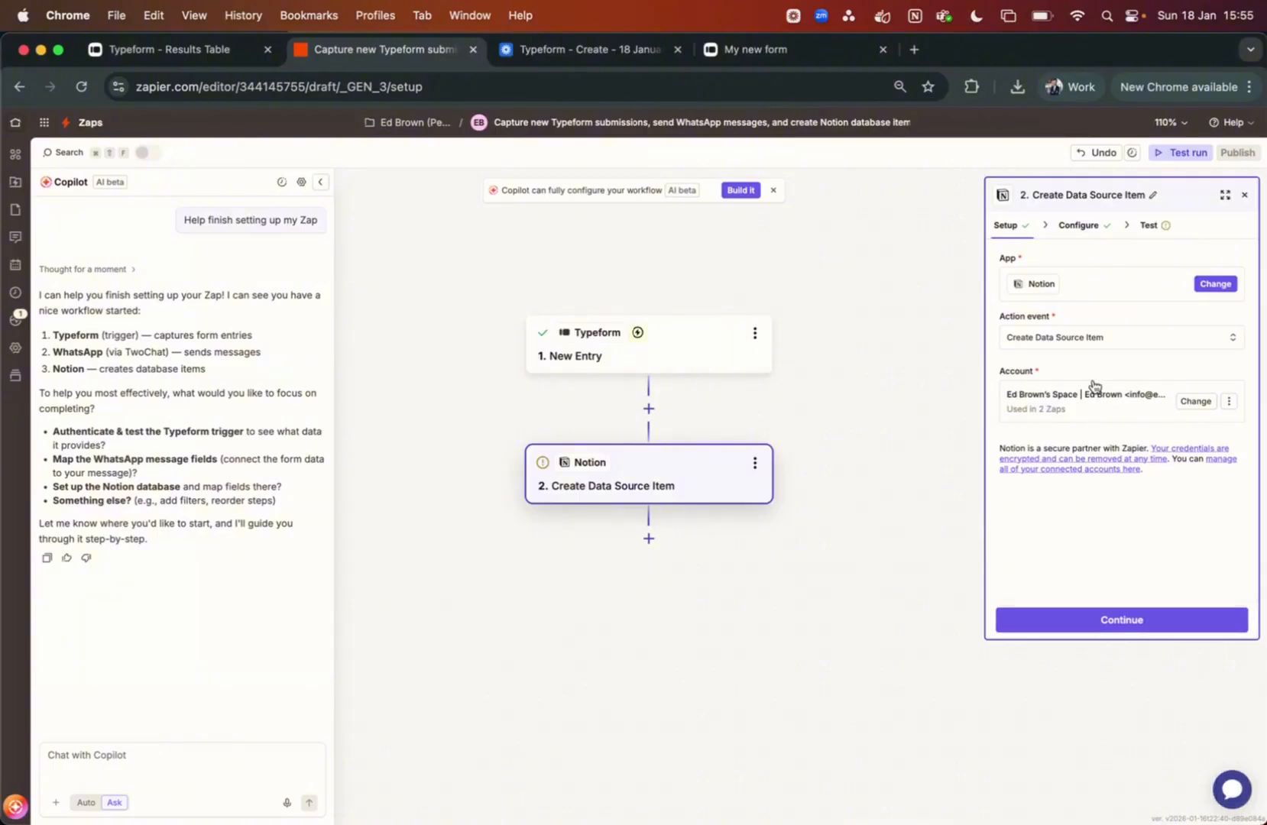
click(1081, 225)
click(1085, 277)
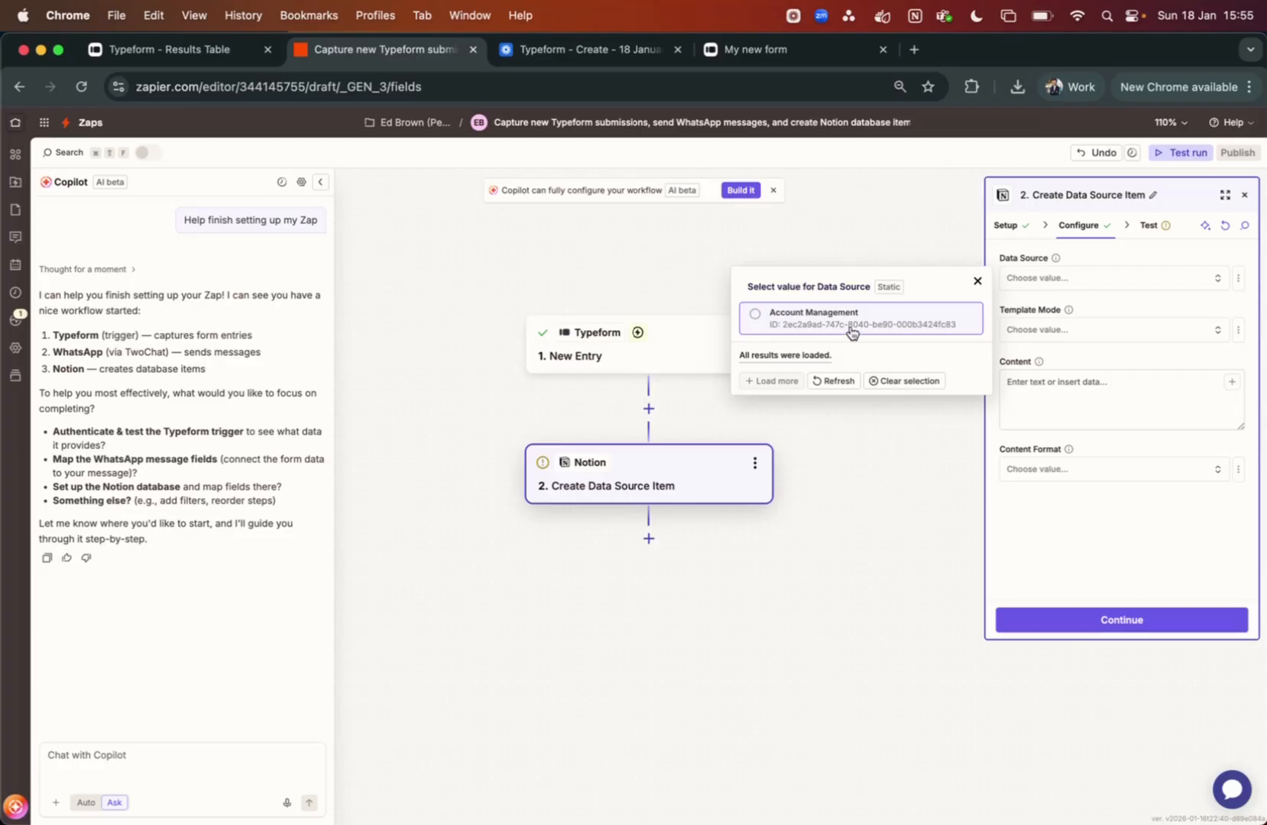
Choose Account Management as the Notion data source using the default template
click(996, 811)
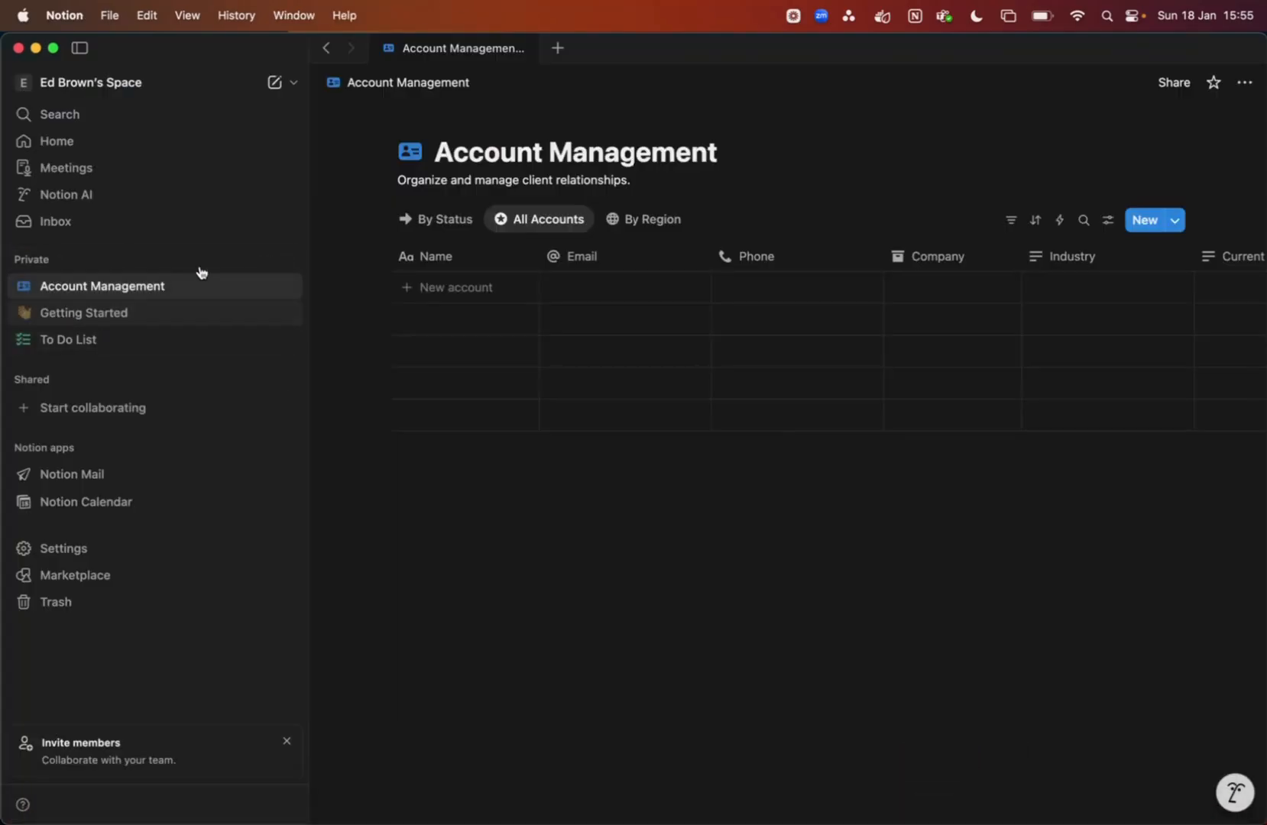
click(35, 48)
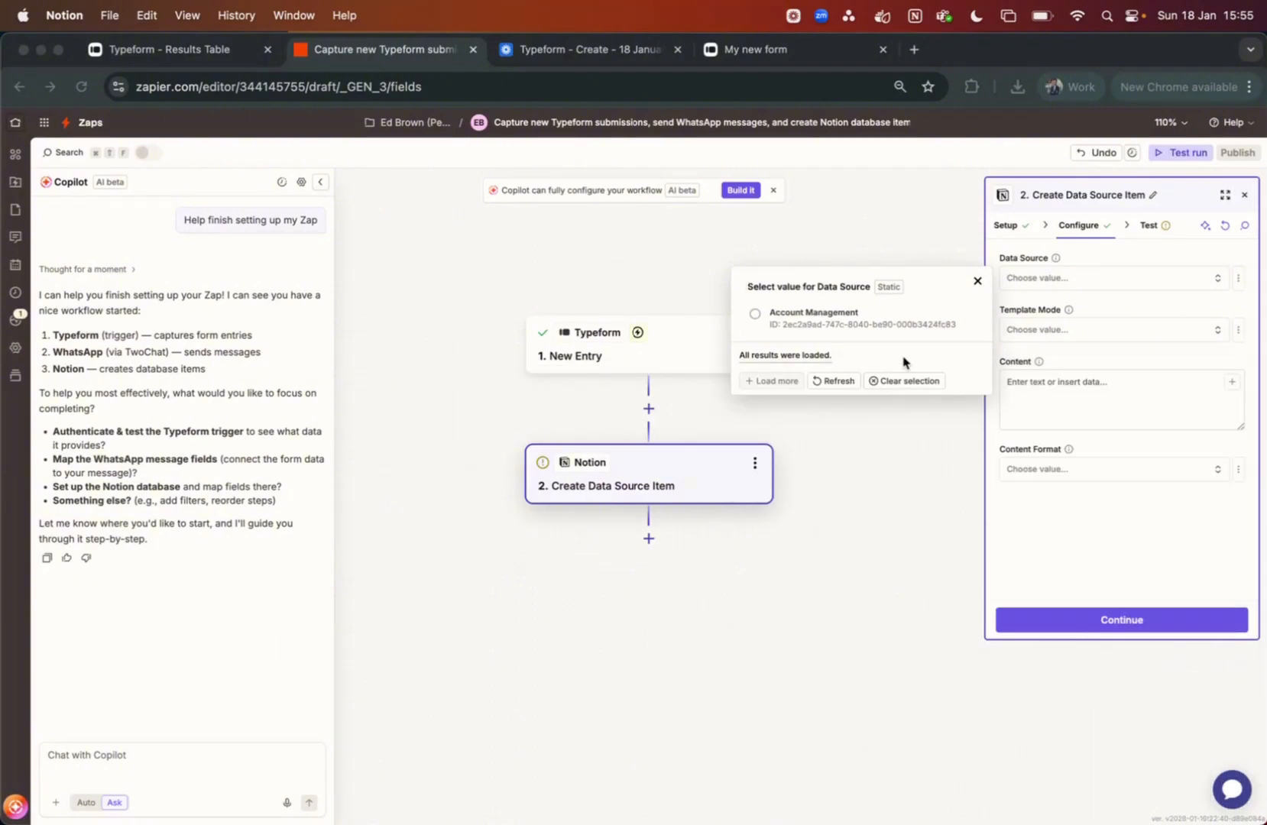
click(897, 330)
click(839, 325)
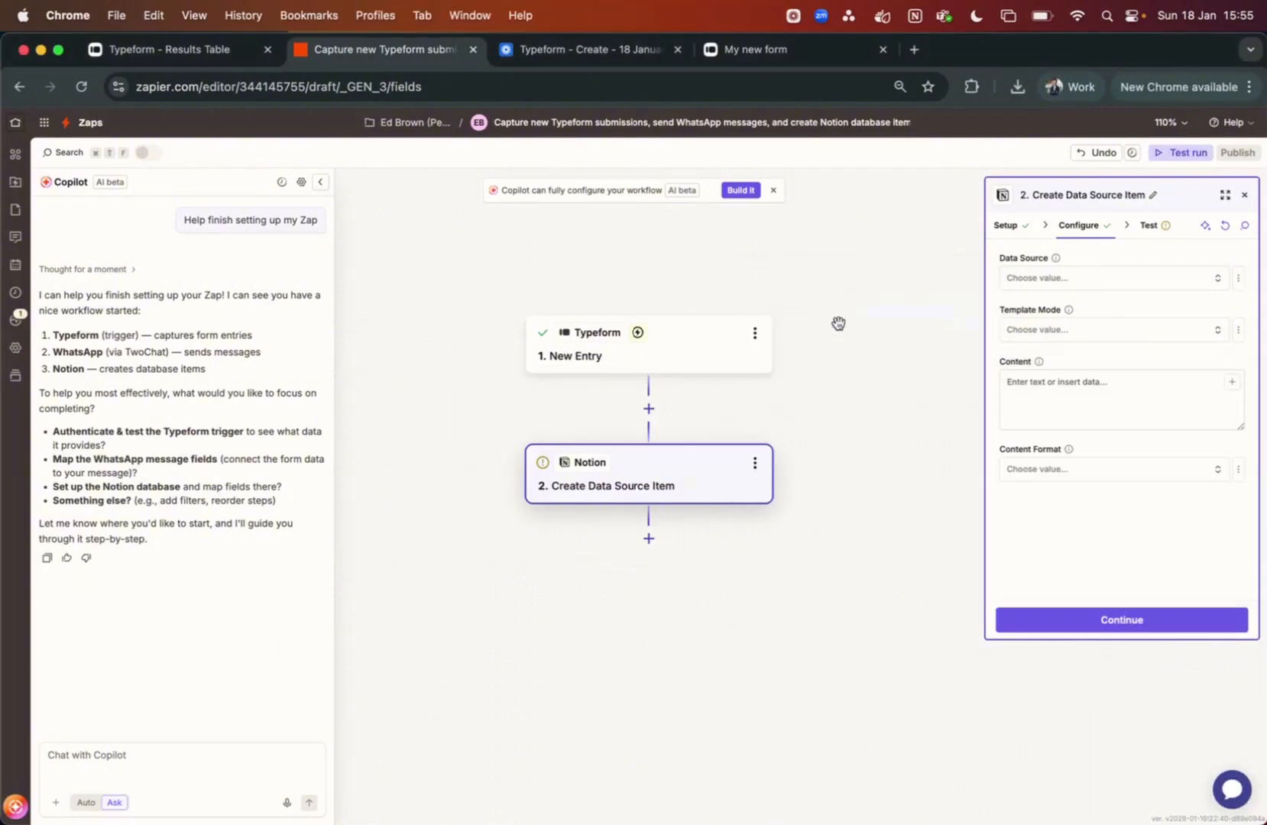
click(1120, 336)
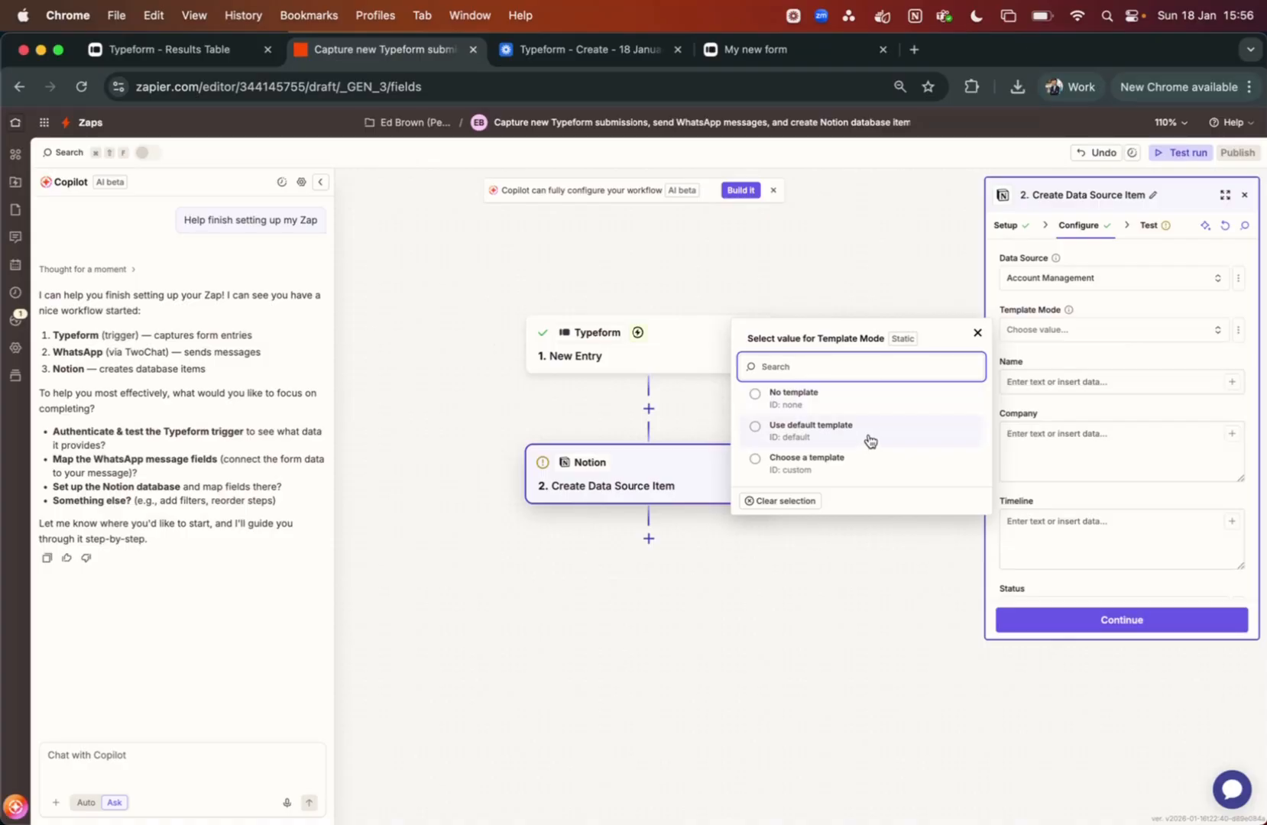
click(869, 441)
Map the Name field to the Typeform First name followed by Last name
click(1099, 382)
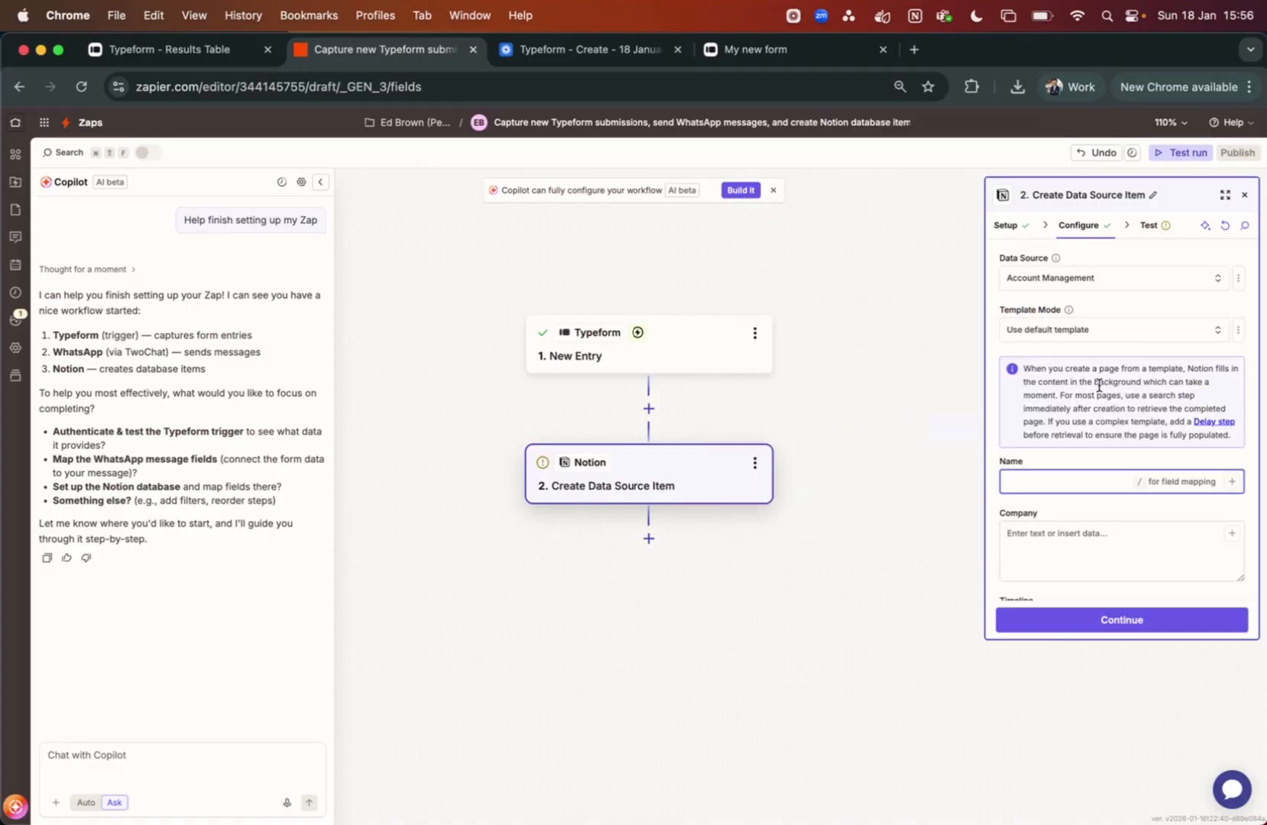
scroll(1098, 386, down, 1)
scroll(1171, 315, down, 1)
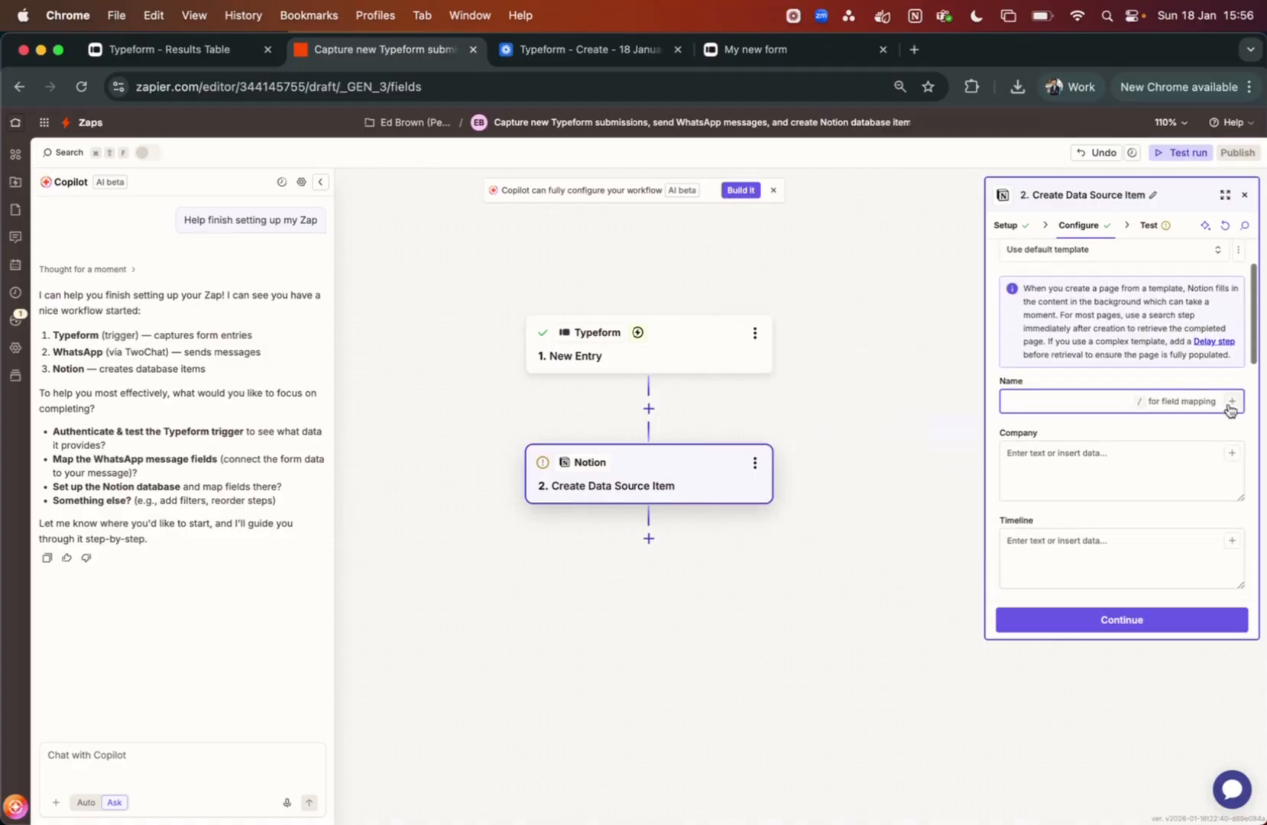
scroll(1100, 416, down, 1)
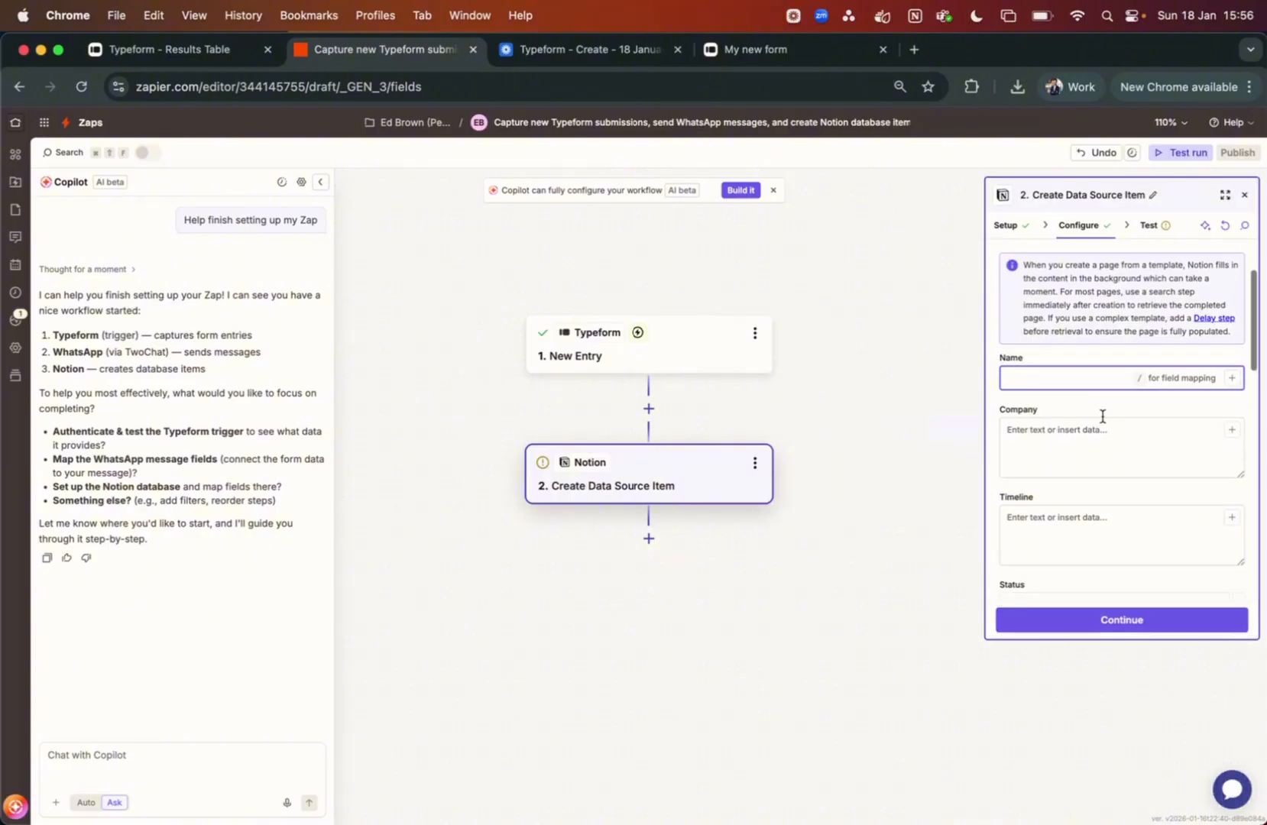
click(1232, 378)
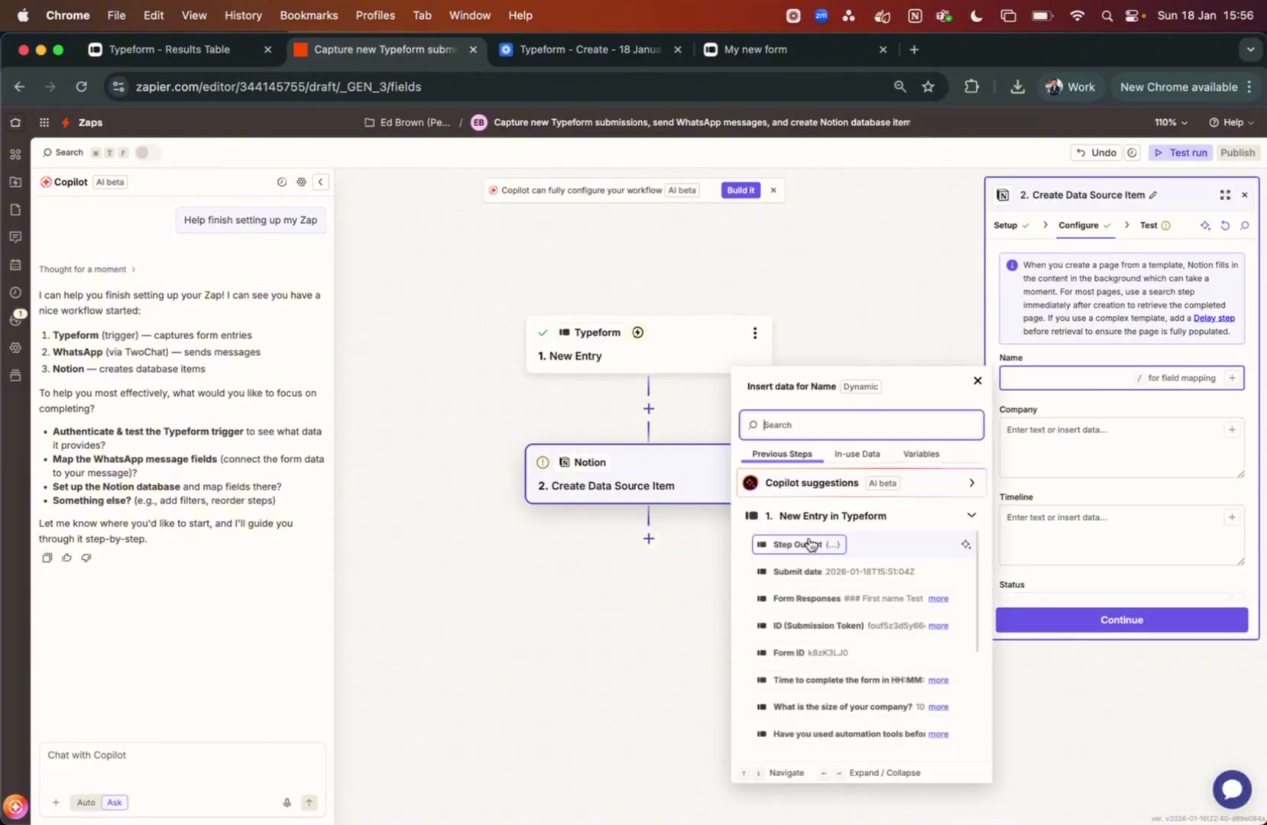
scroll(812, 545, down, 2)
scroll(812, 544, down, 3)
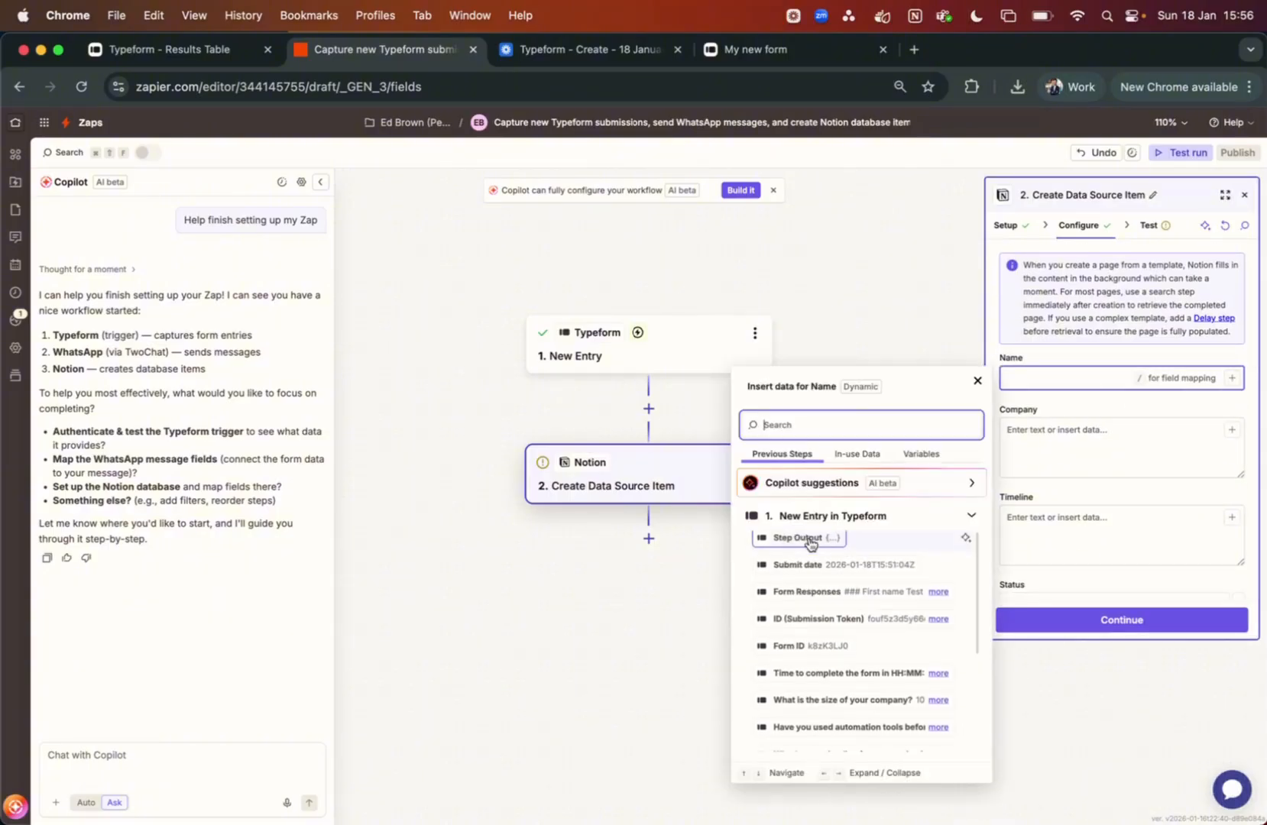
scroll(798, 642, down, 1)
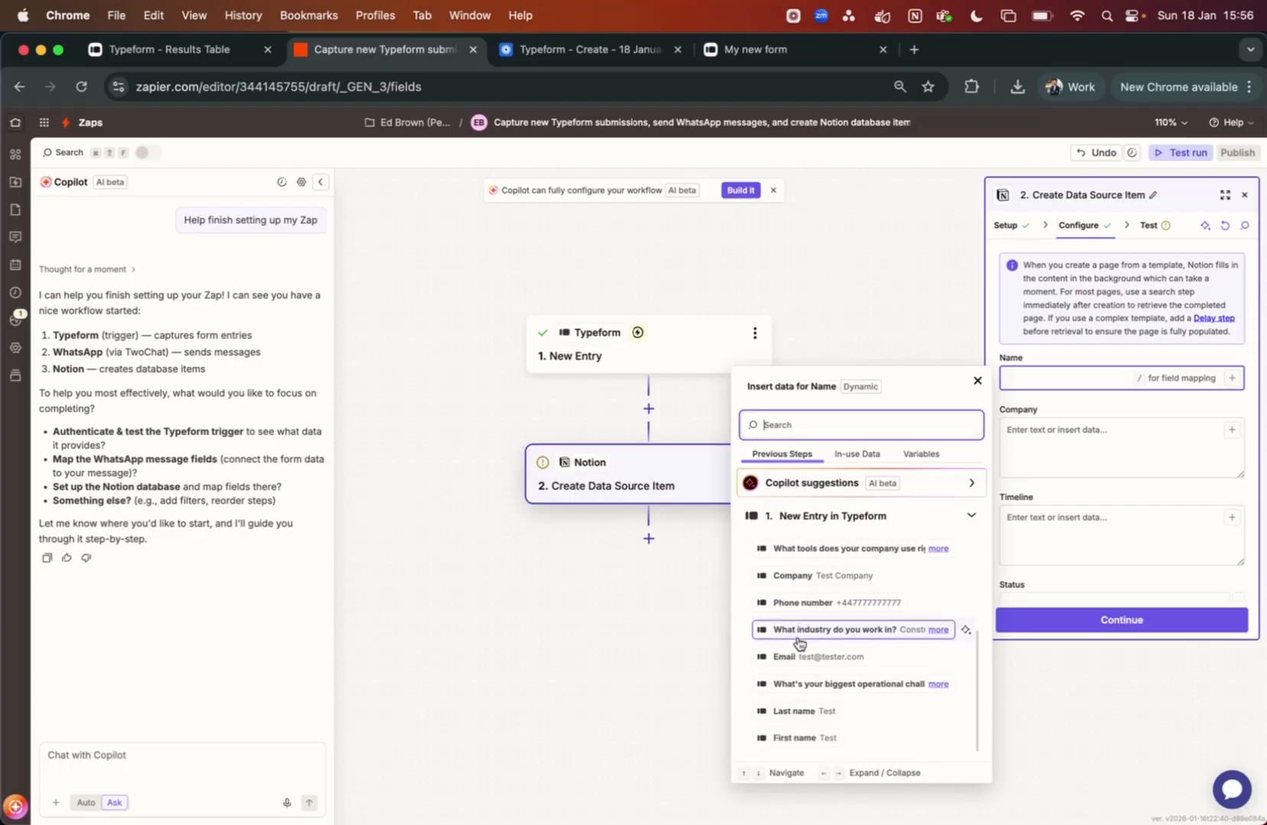
click(803, 740)
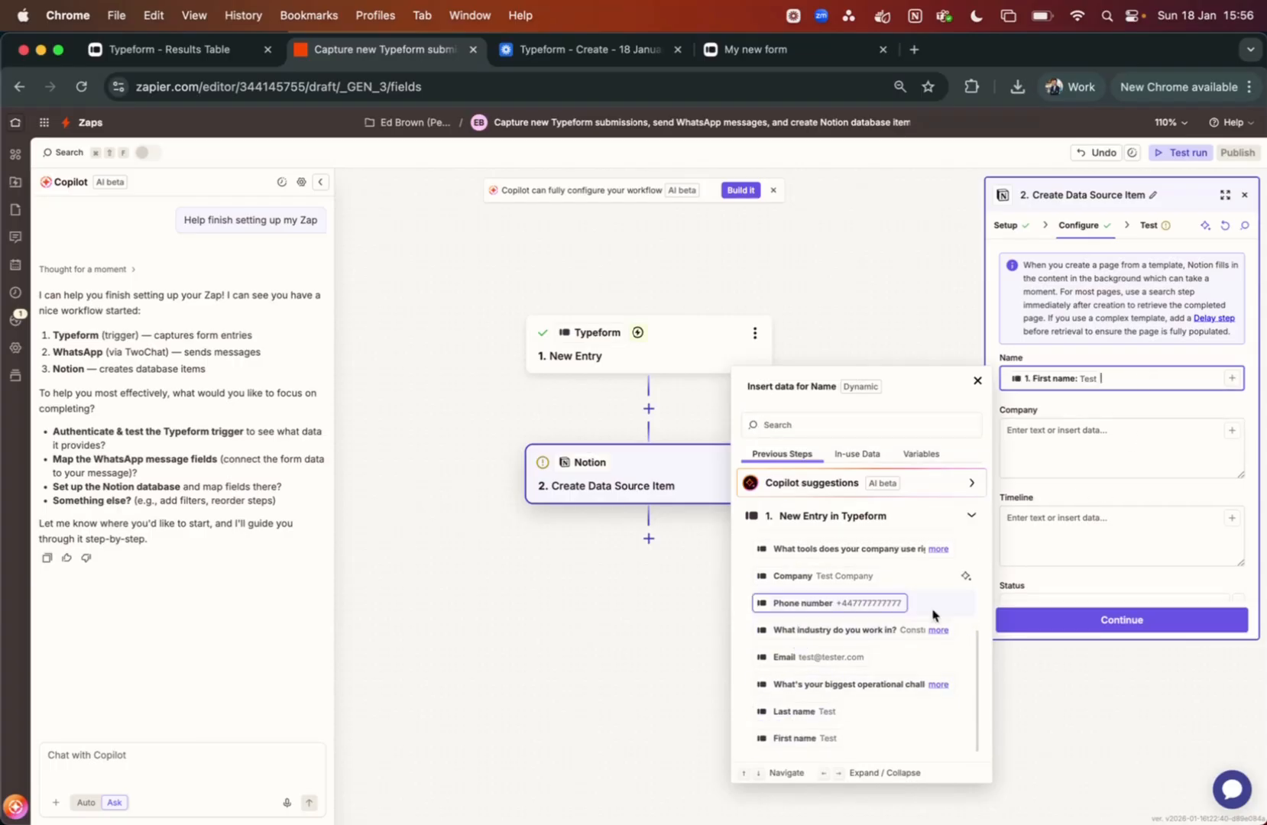
click(805, 713)
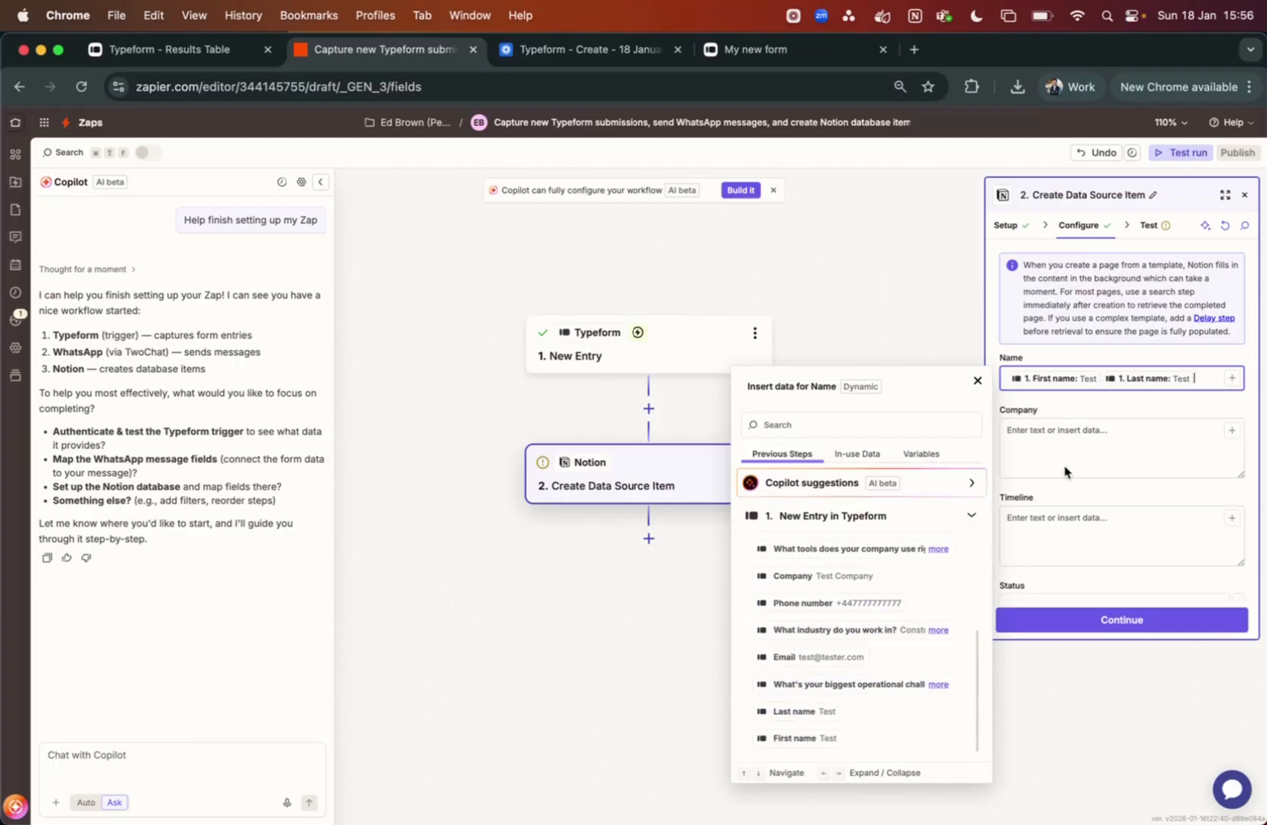
click(1101, 376)
click(1105, 379)
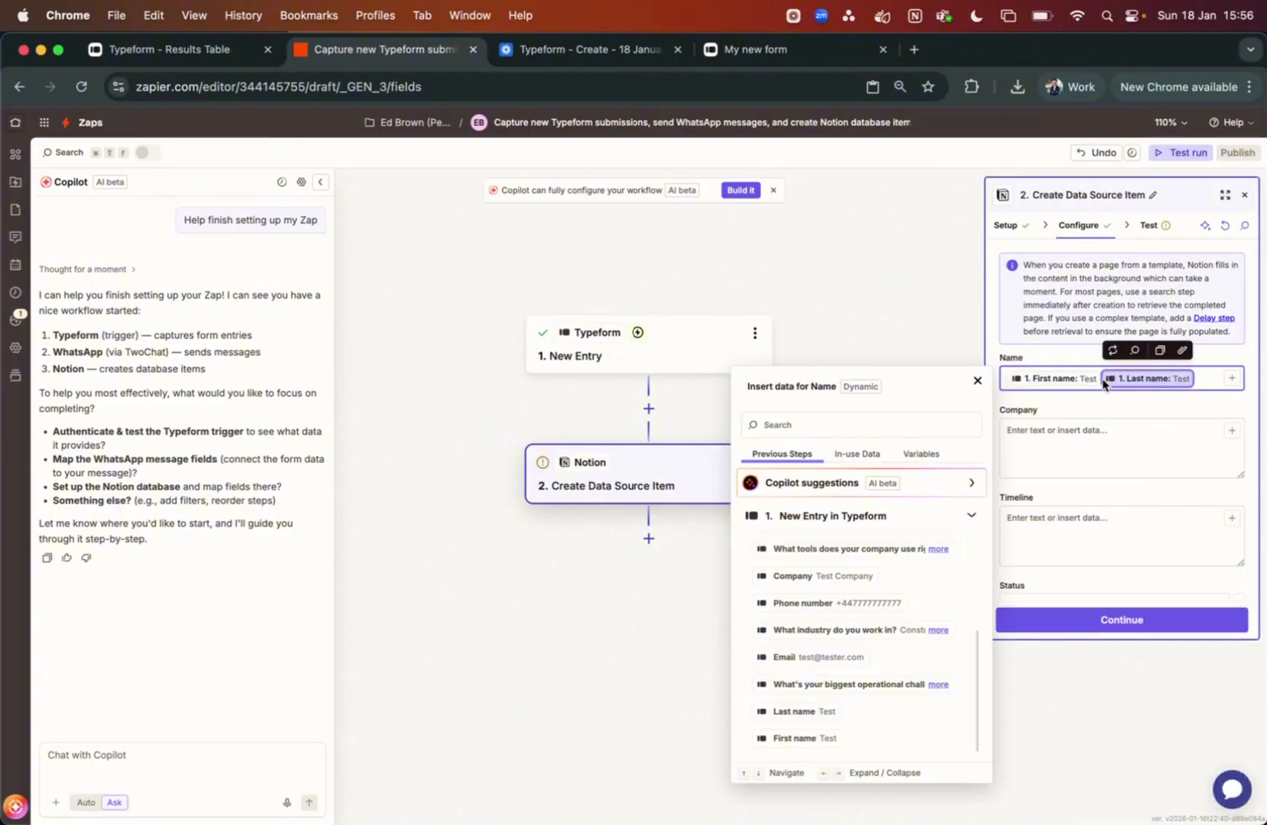
key(Left)
Map Company to the Typeform Company answer and Timeline to the automation timeline answer
click(1078, 441)
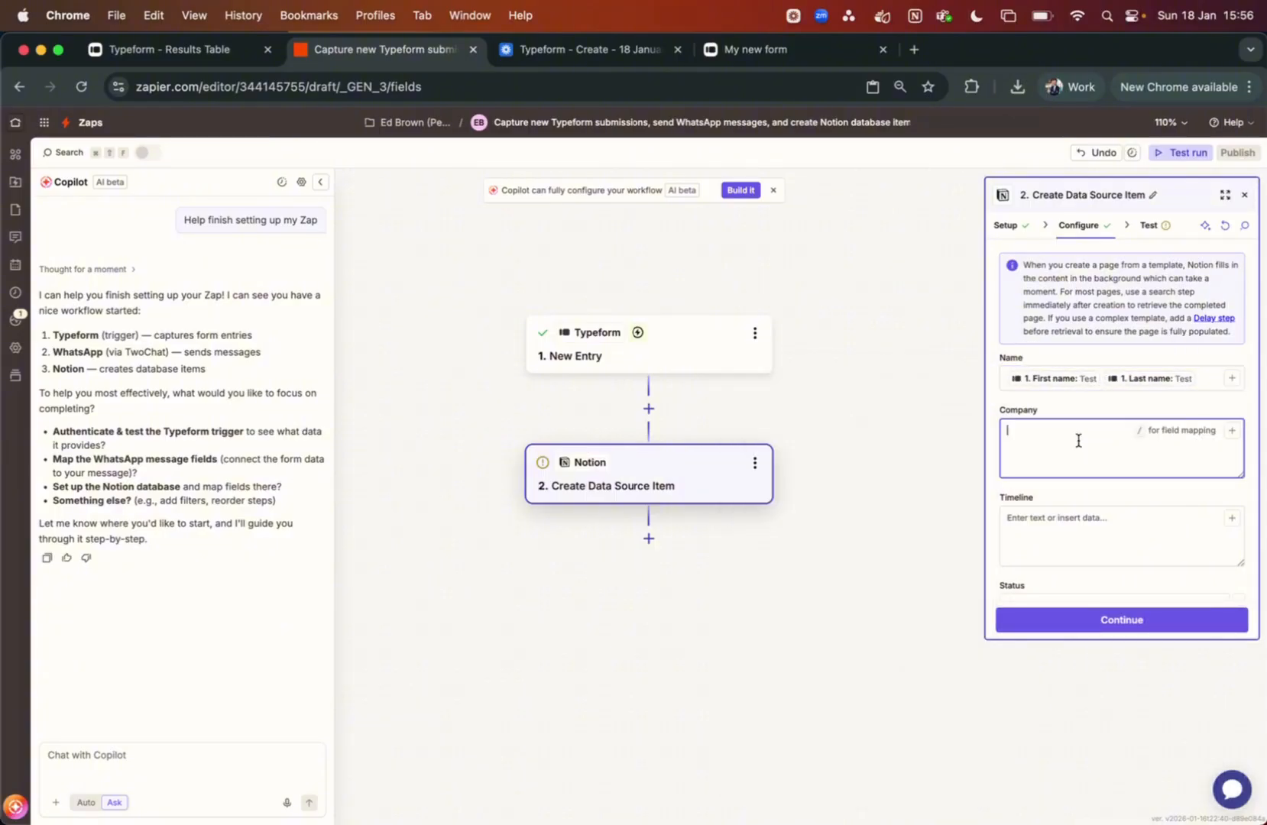
click(1230, 431)
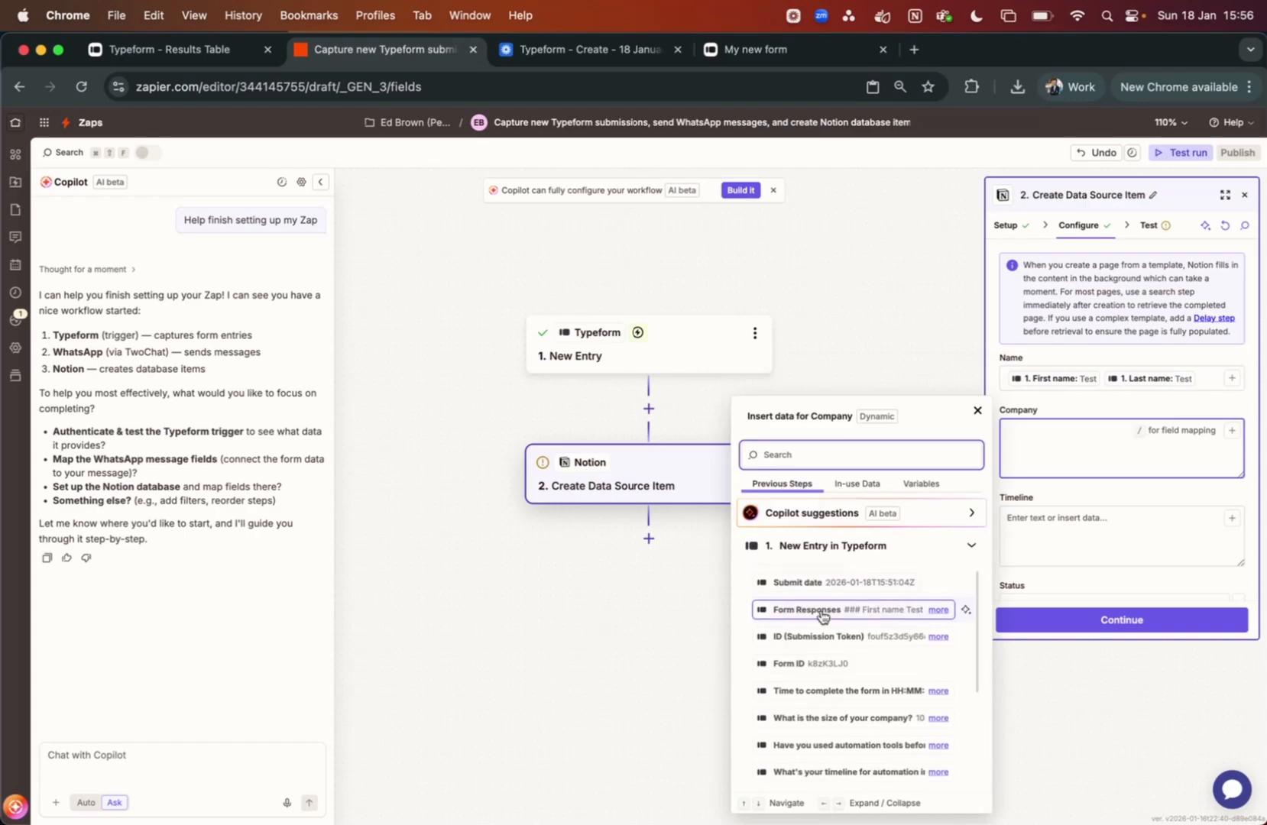
text(com)
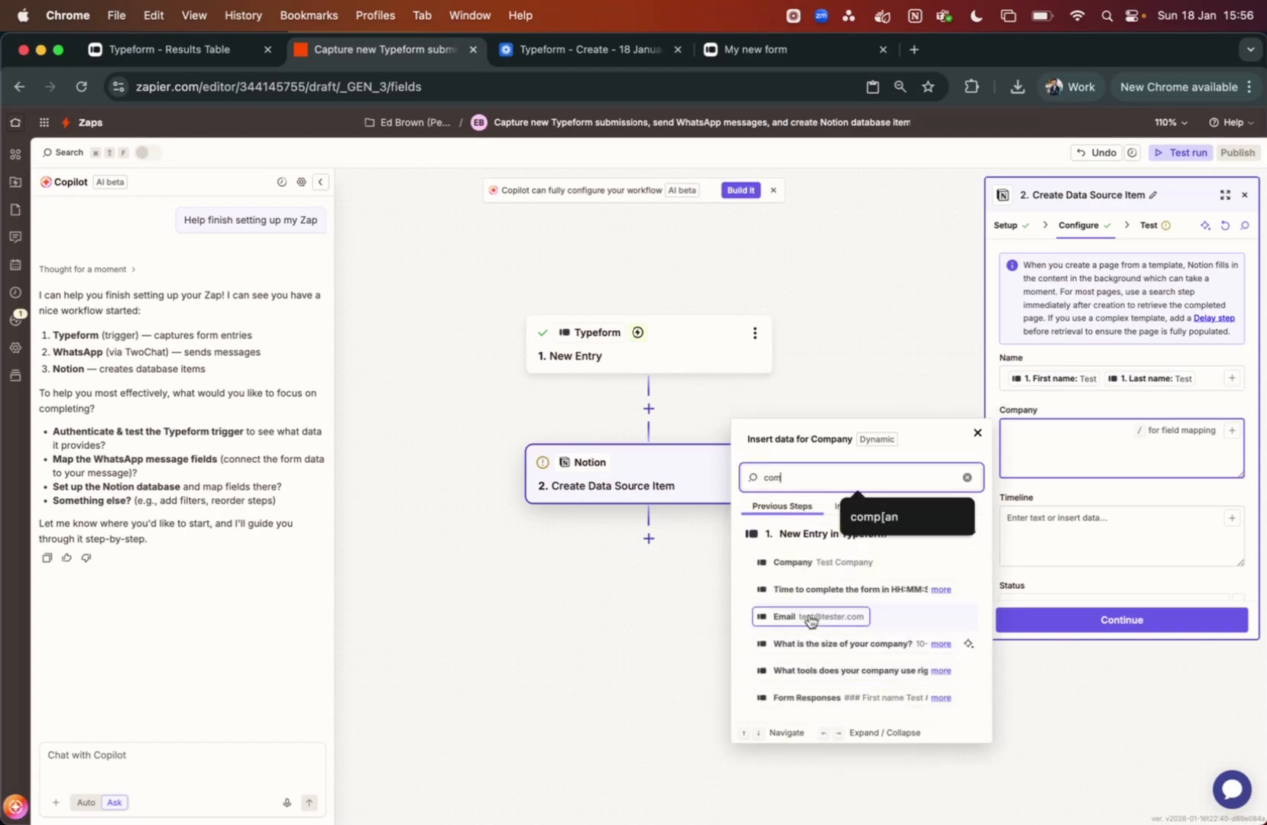
click(795, 562)
scroll(1101, 474, down, 1)
click(1226, 477)
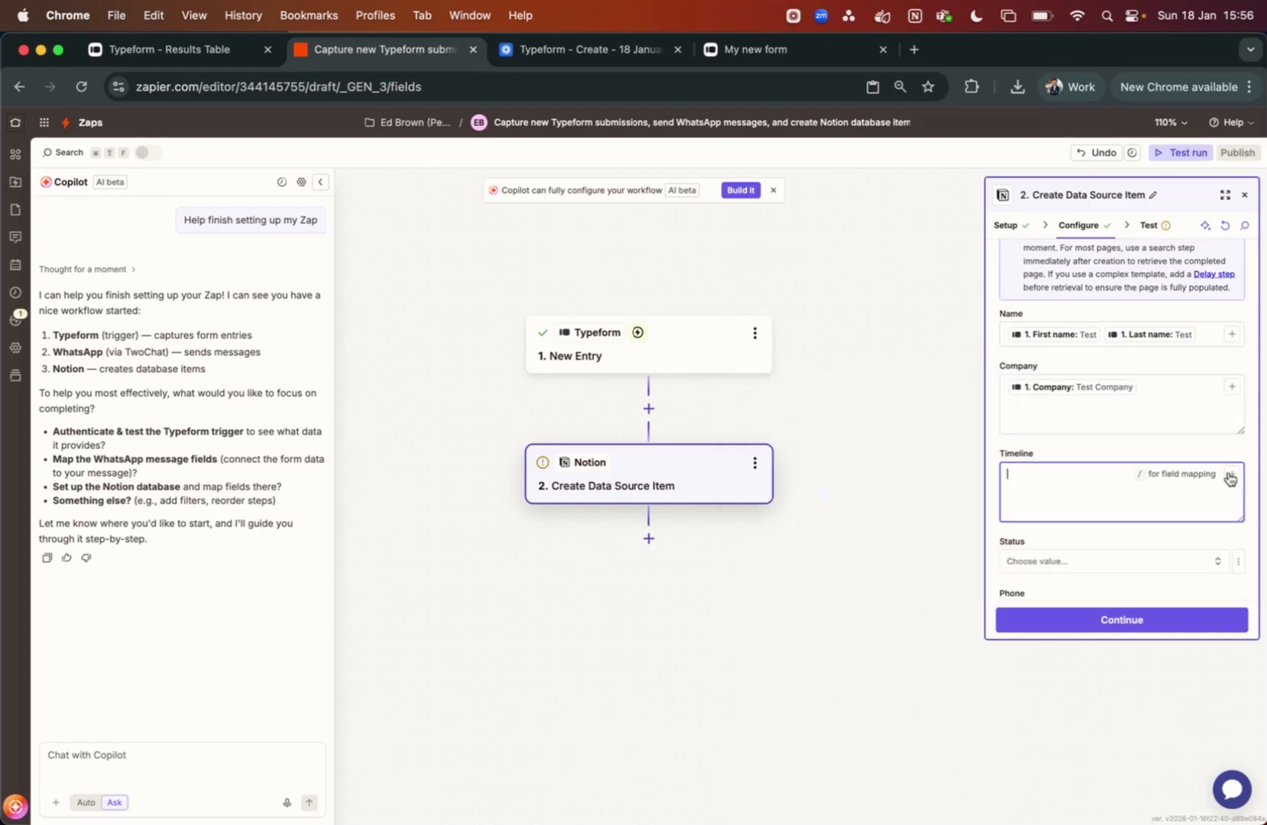
click(1232, 475)
text(time)
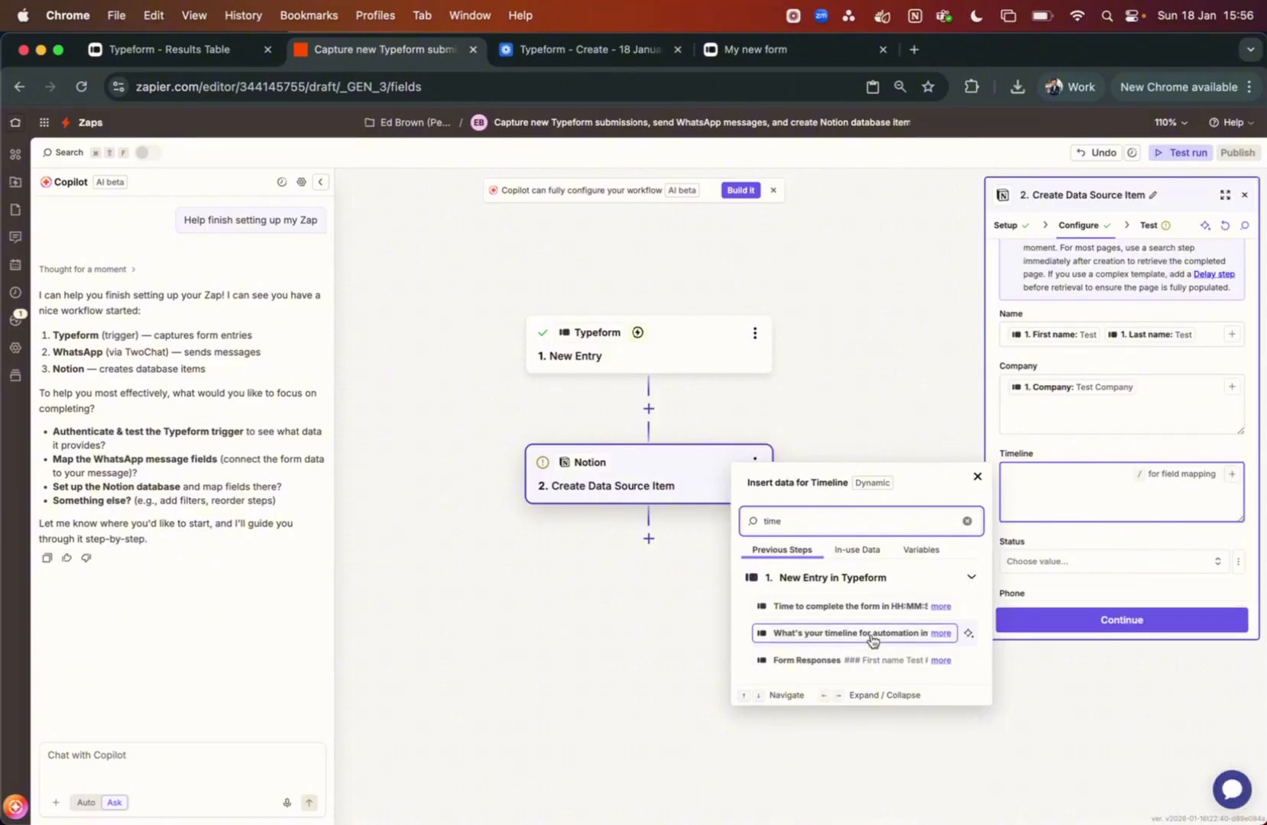
click(804, 636)
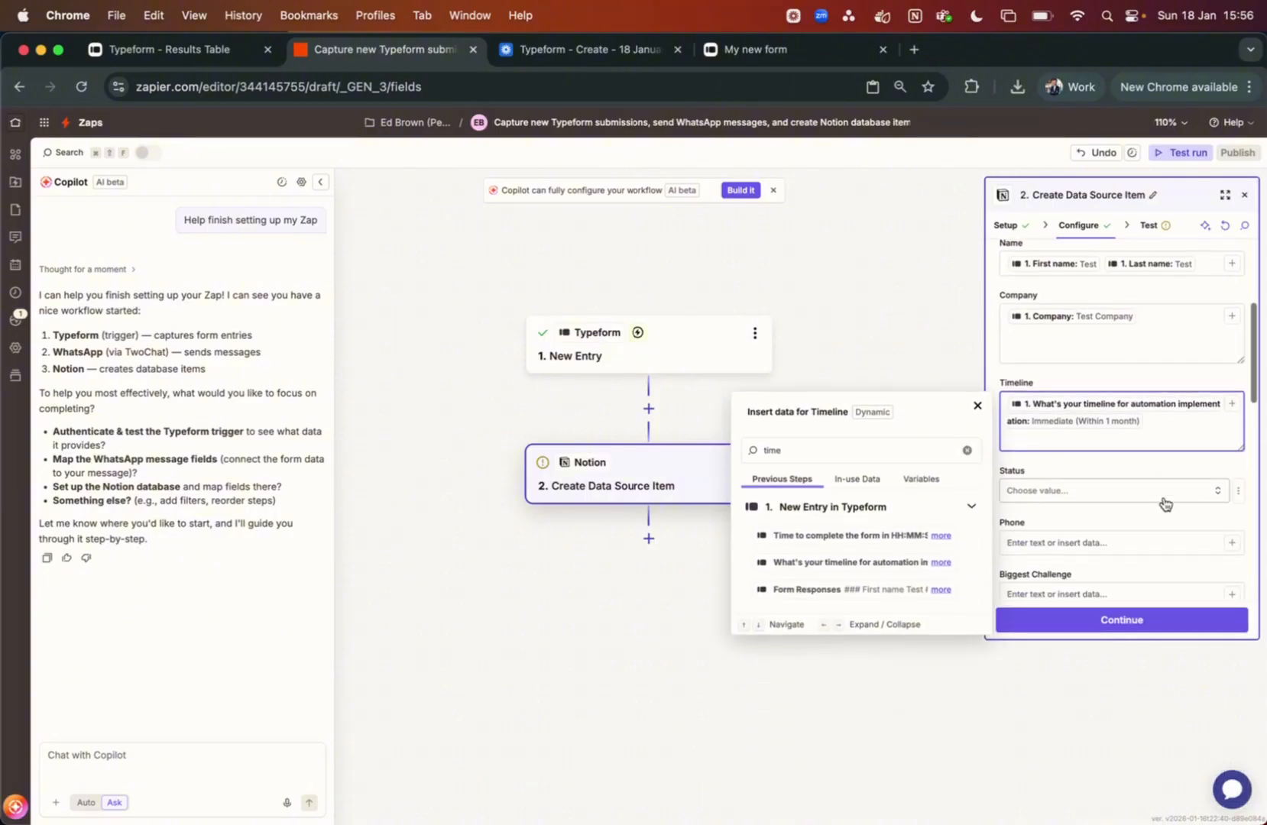
Set Status to Lead and map the Typeform phone number into Phone
scroll(1162, 501, down, 1)
click(1140, 472)
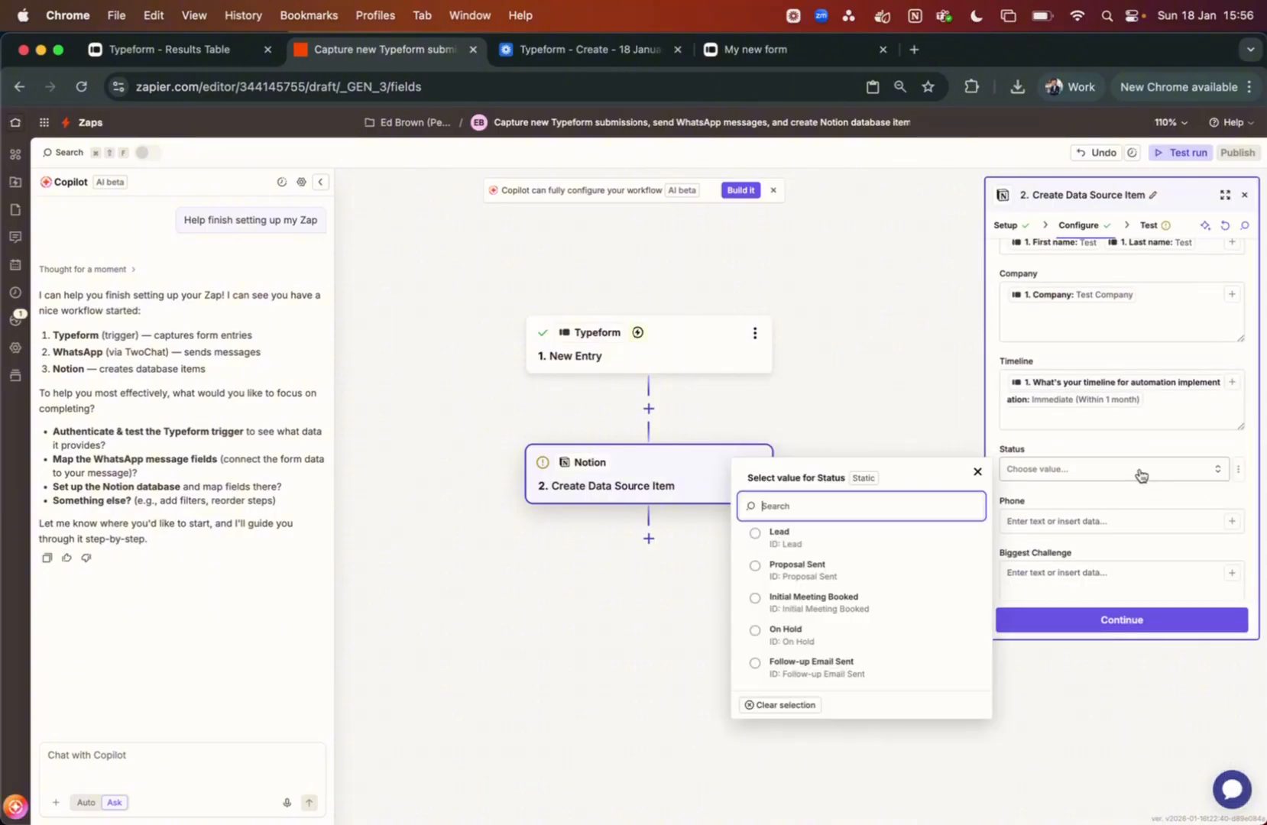
click(911, 540)
scroll(1103, 486, down, 2)
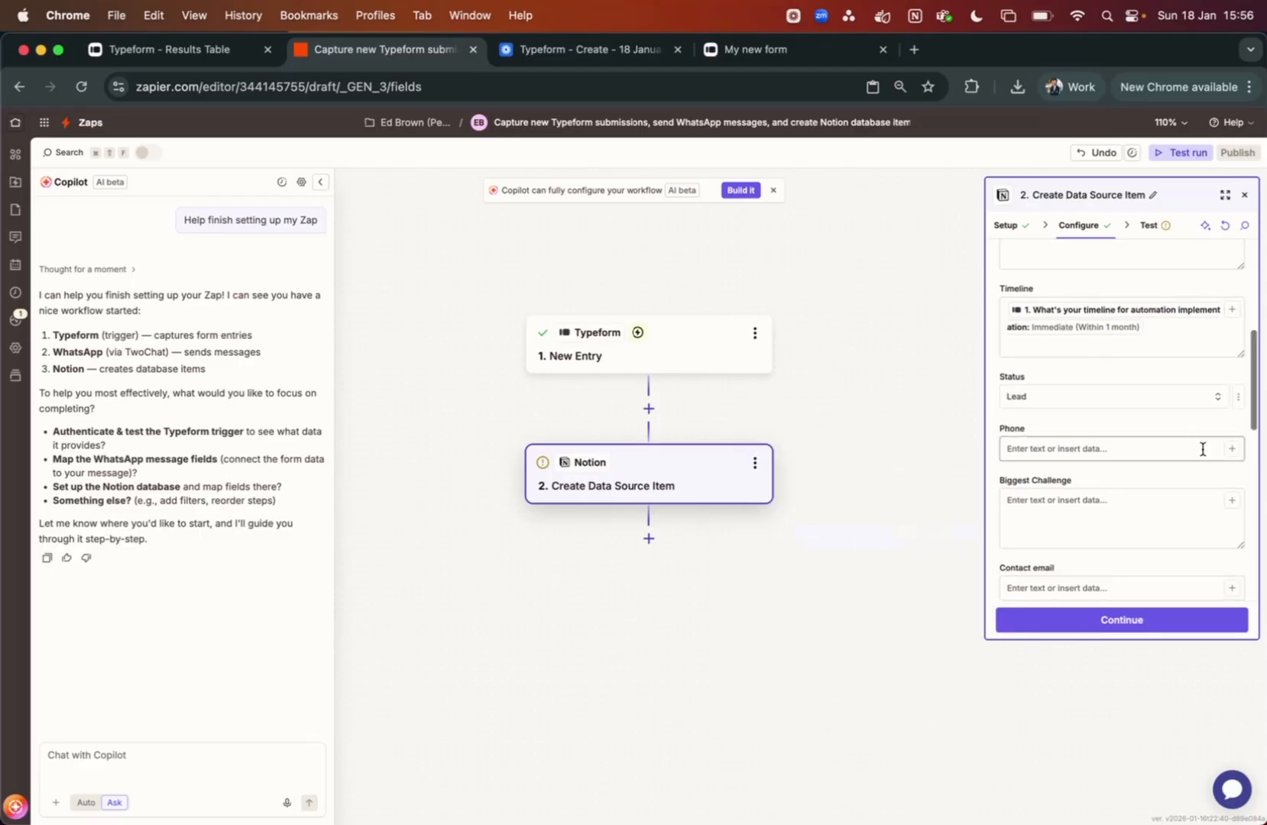
click(1234, 451)
text(ph)
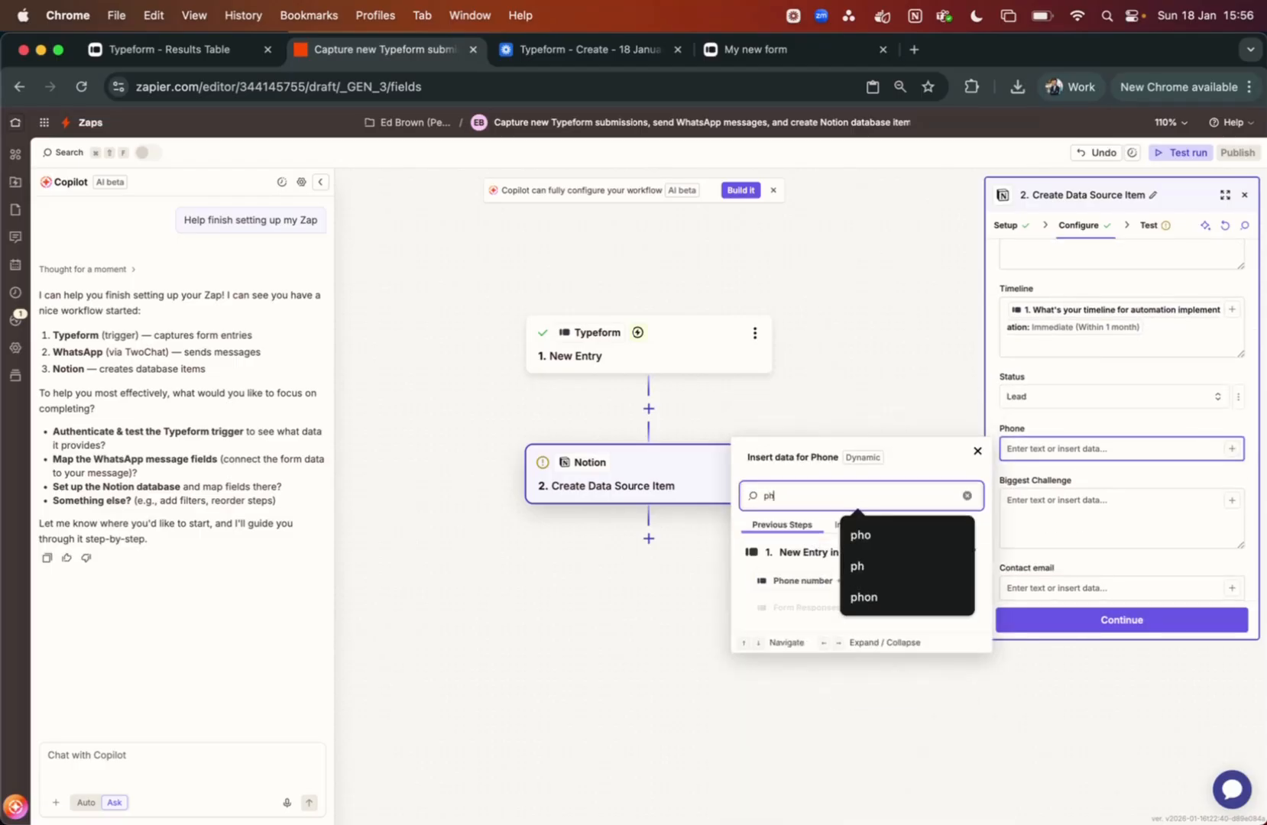
click(795, 582)
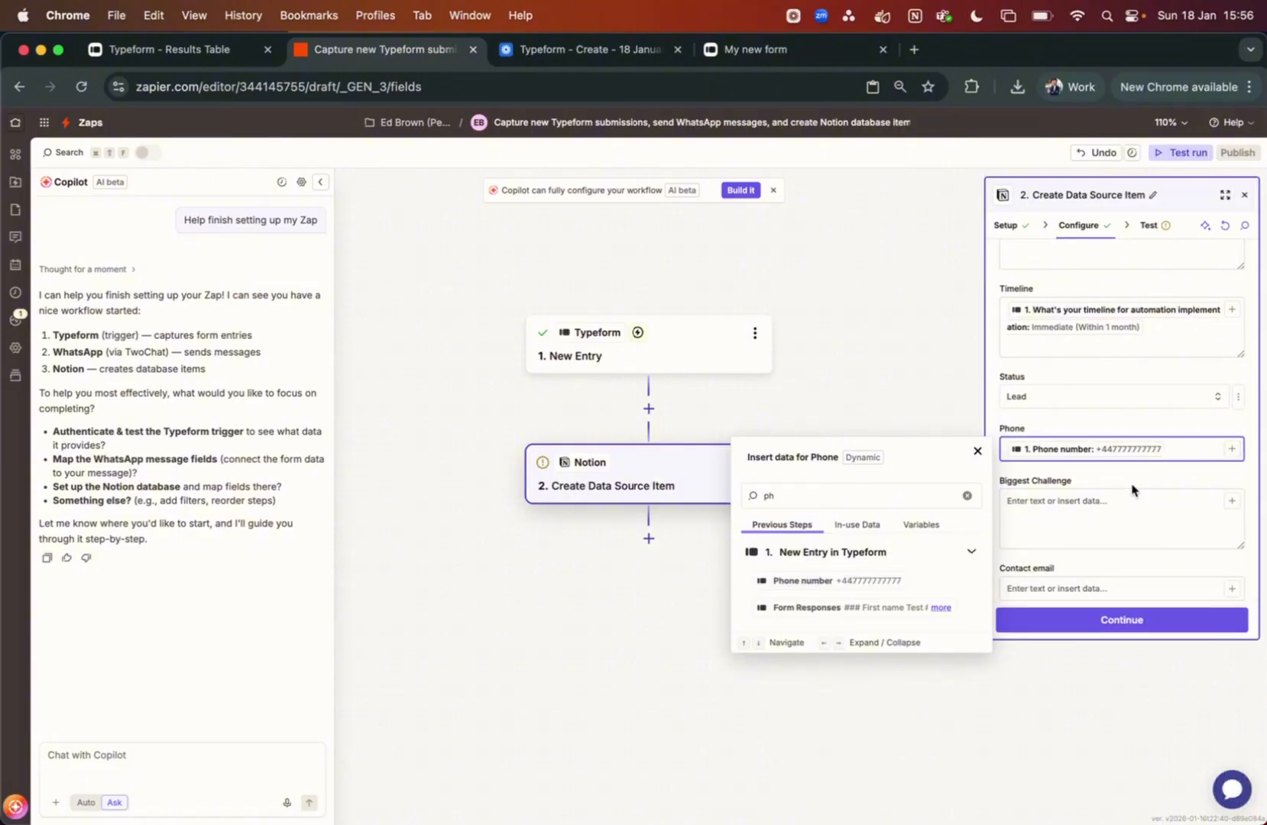
click(1145, 498)
click(1230, 504)
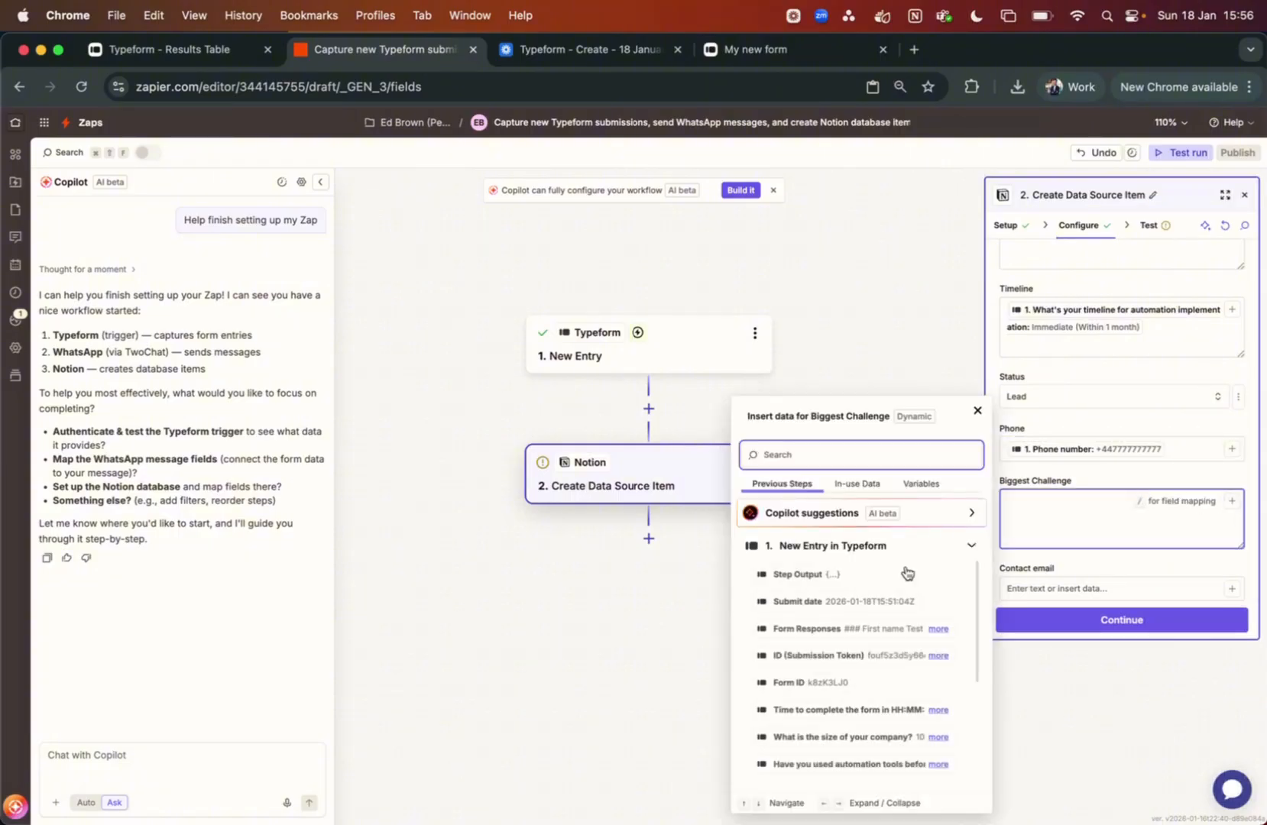
Map the operational challenge answer to Biggest Challenge and the Typeform Email answer to Contact email
scroll(847, 651, down, 3)
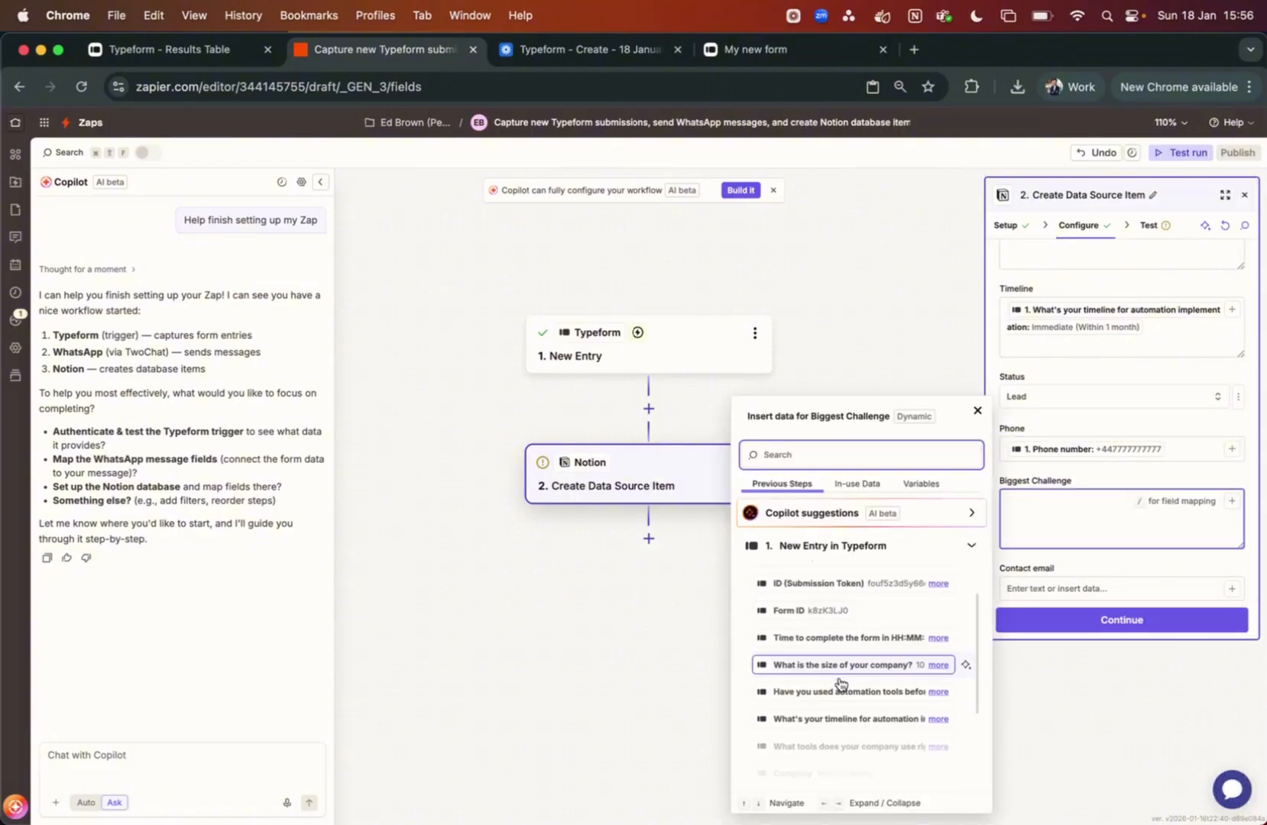
text(ch)
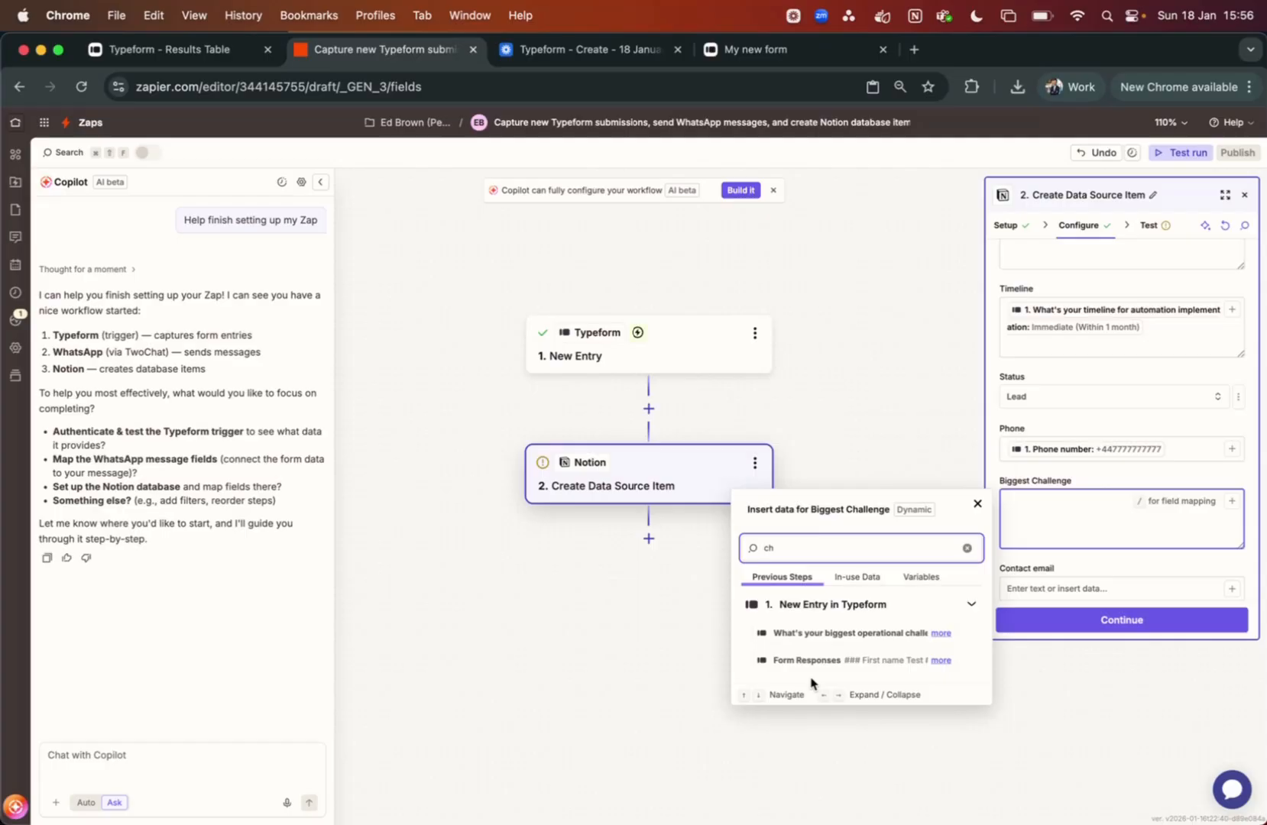
click(829, 634)
scroll(1229, 522, down, 2)
click(1231, 522)
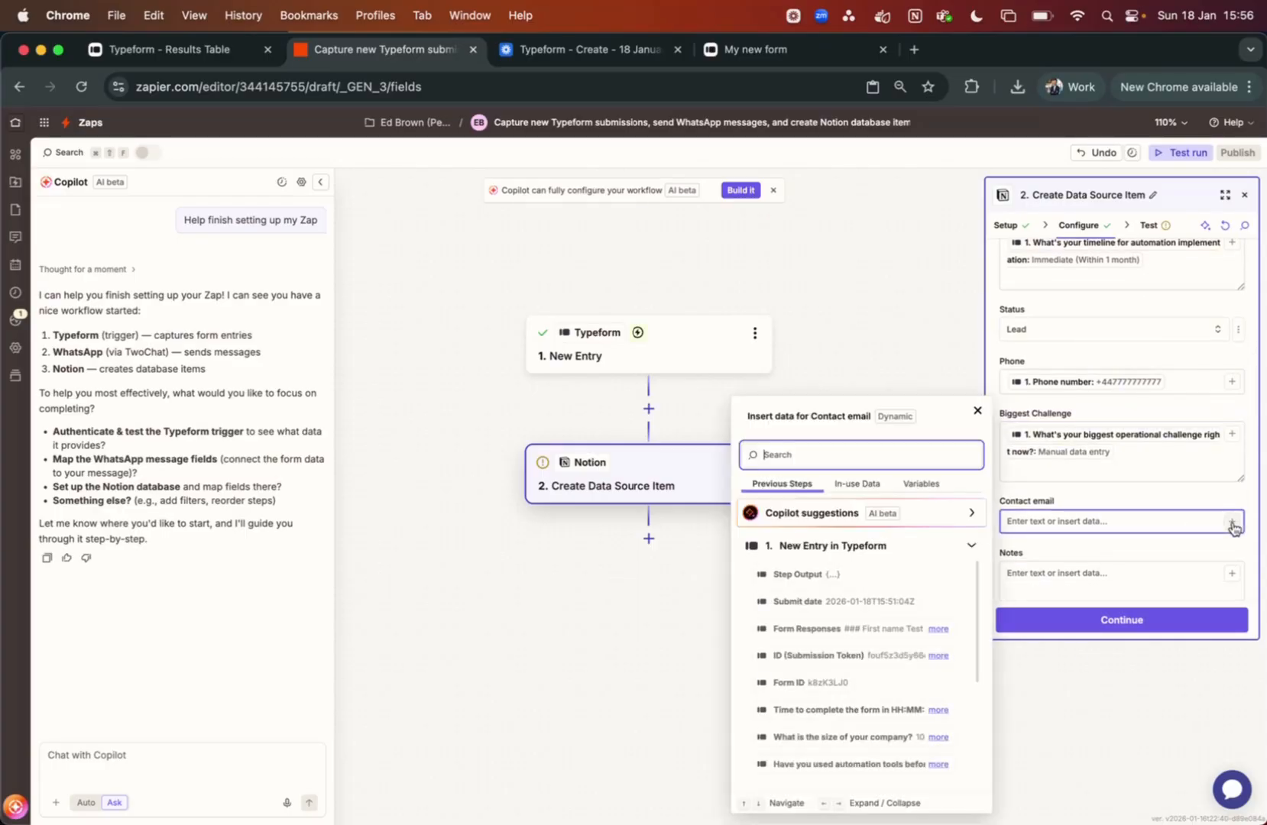
text(em)
click(791, 655)
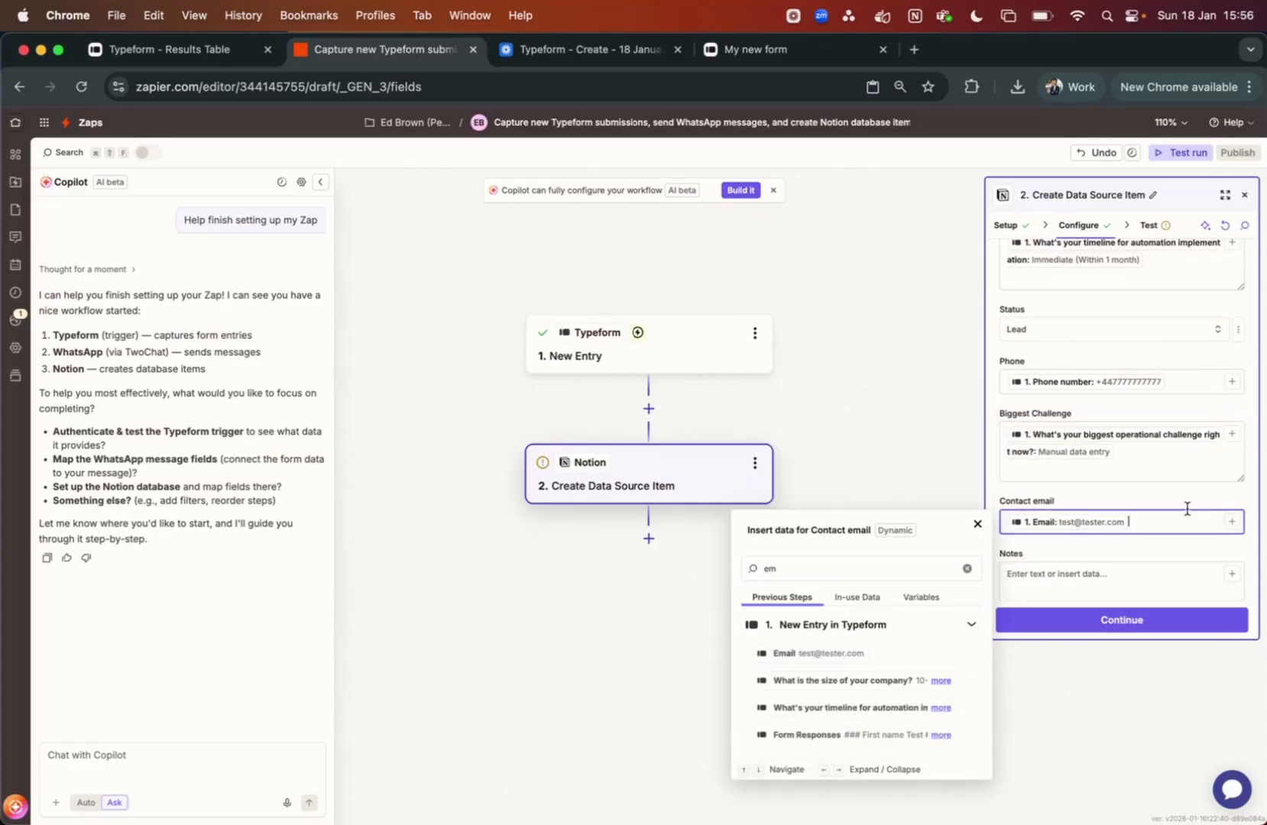
Map the previous automation tools answer into Previous Automations, skipping Notes
scroll(1189, 514, down, 3)
click(1181, 505)
scroll(1031, 552, down, 5)
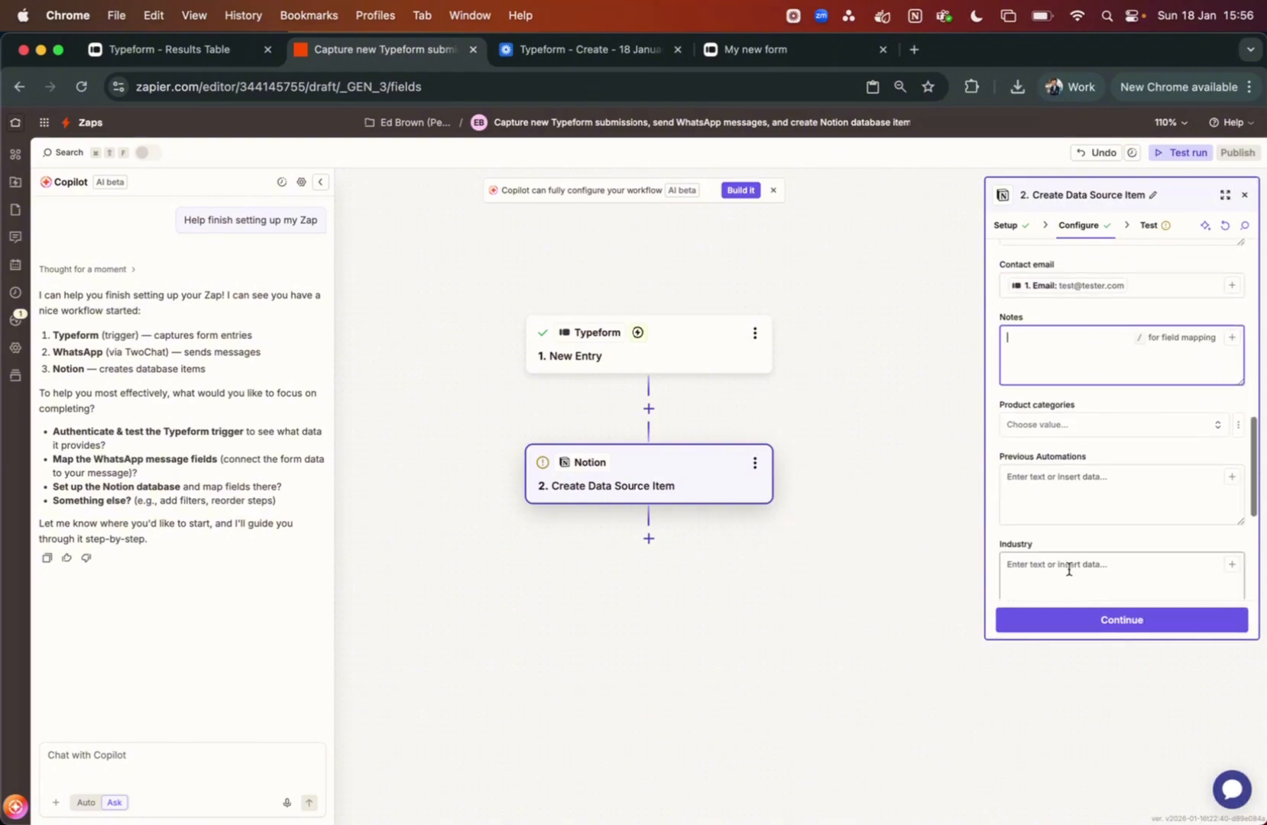
click(1231, 431)
text(pre)
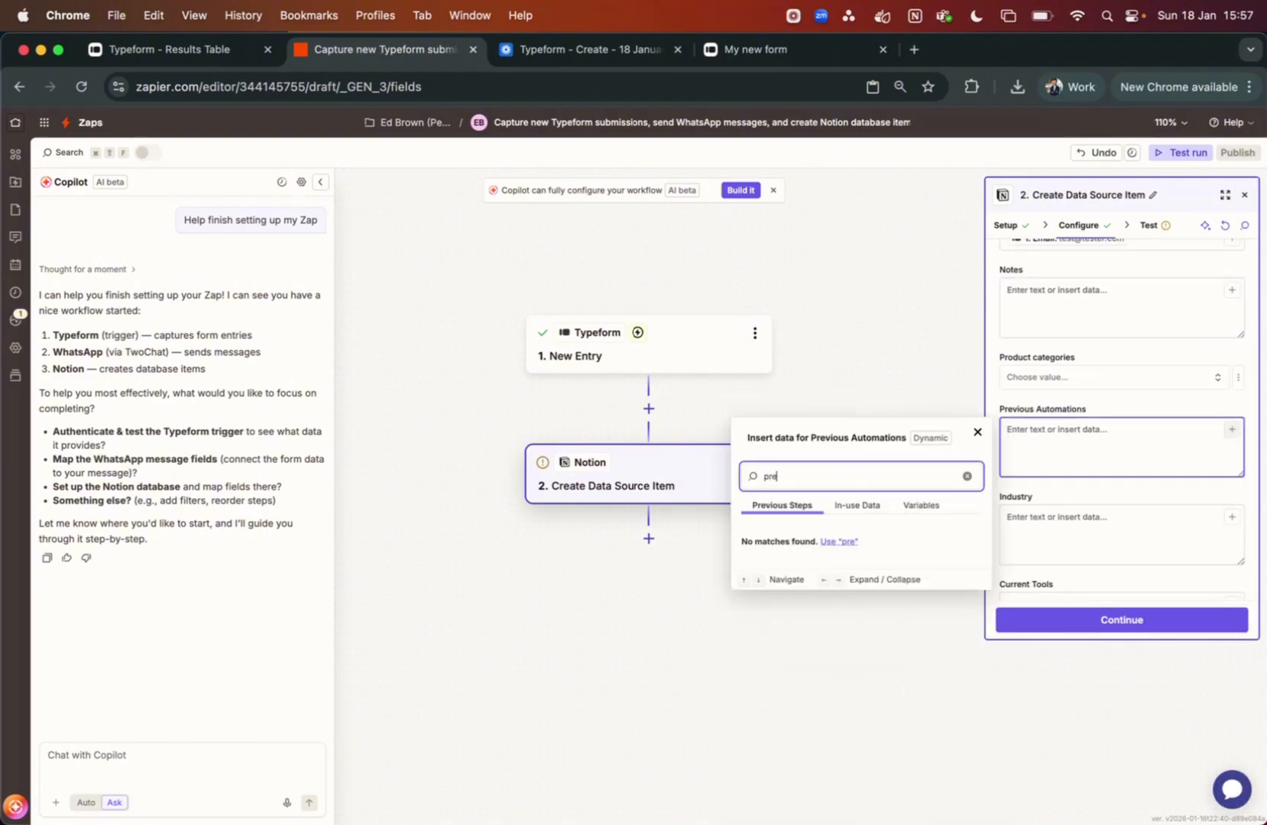
key(BackSpace)
key(BackSpace)
key(BackSpace)
text(au)
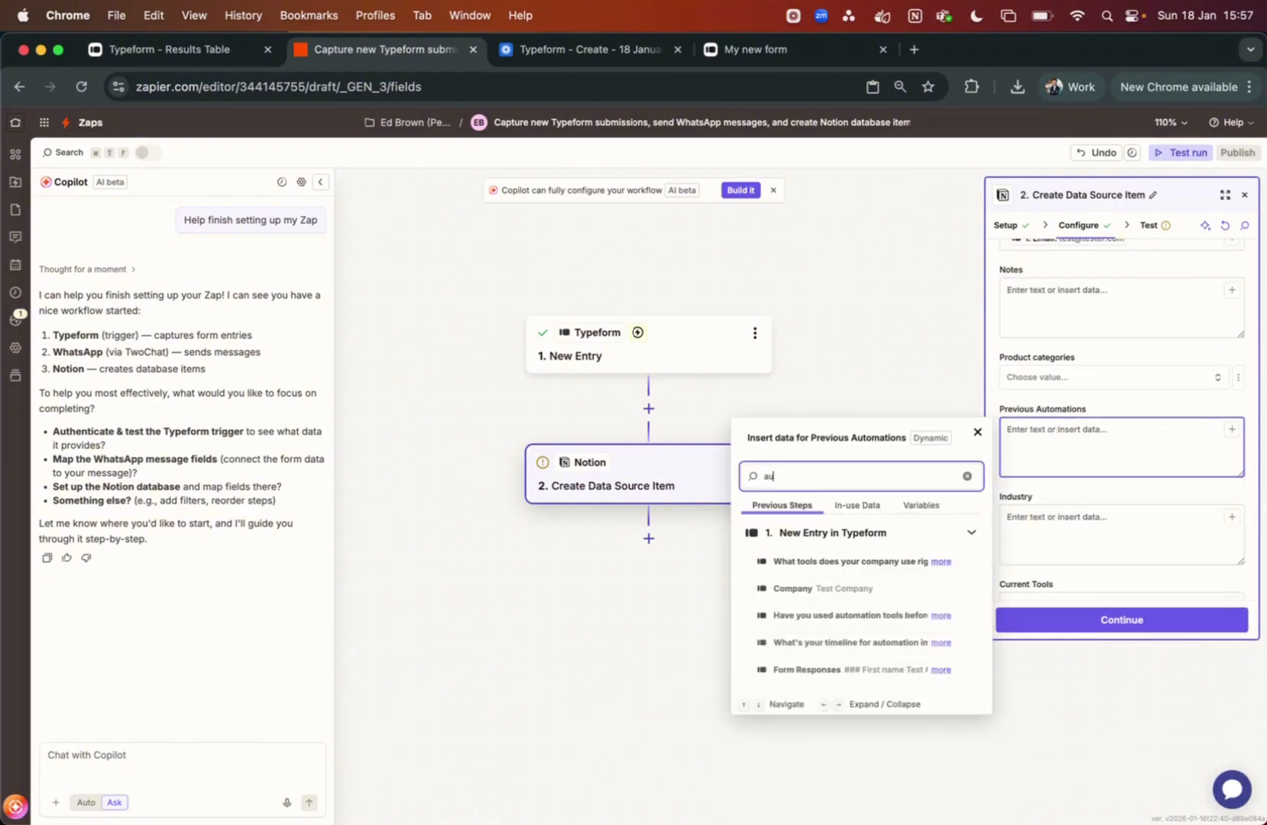
click(823, 619)
Map the industry answer to Industry and the current tools answer to Current Tools
scroll(1151, 478, down, 2)
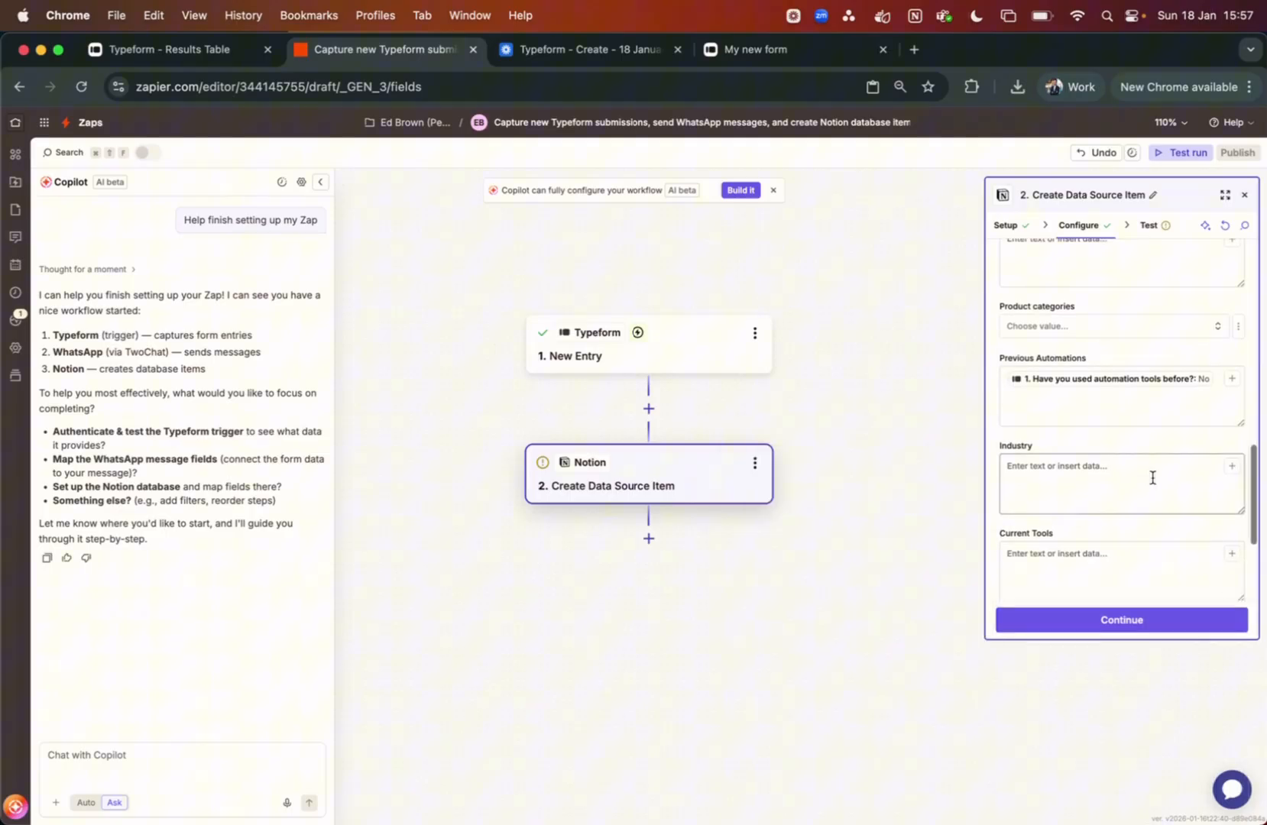
click(1232, 468)
text(ind)
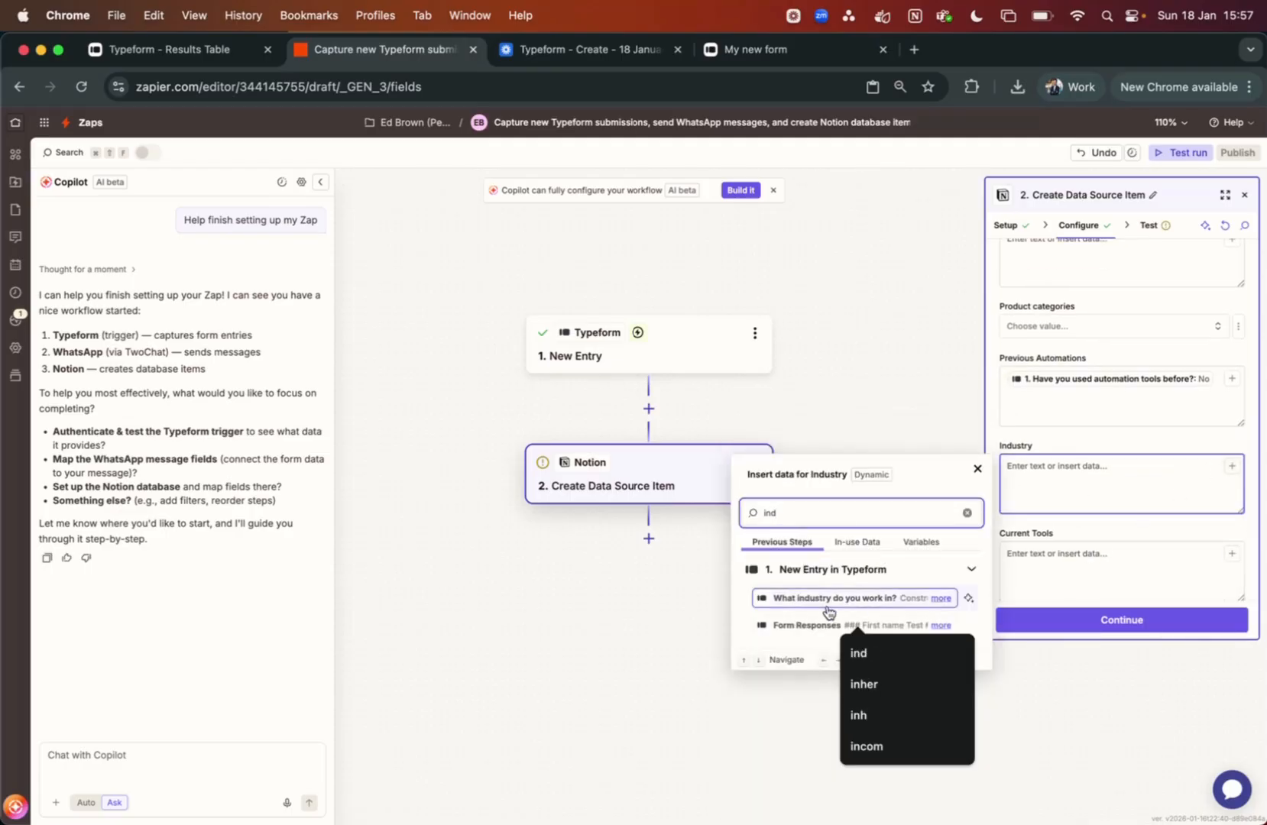
click(826, 608)
click(1232, 553)
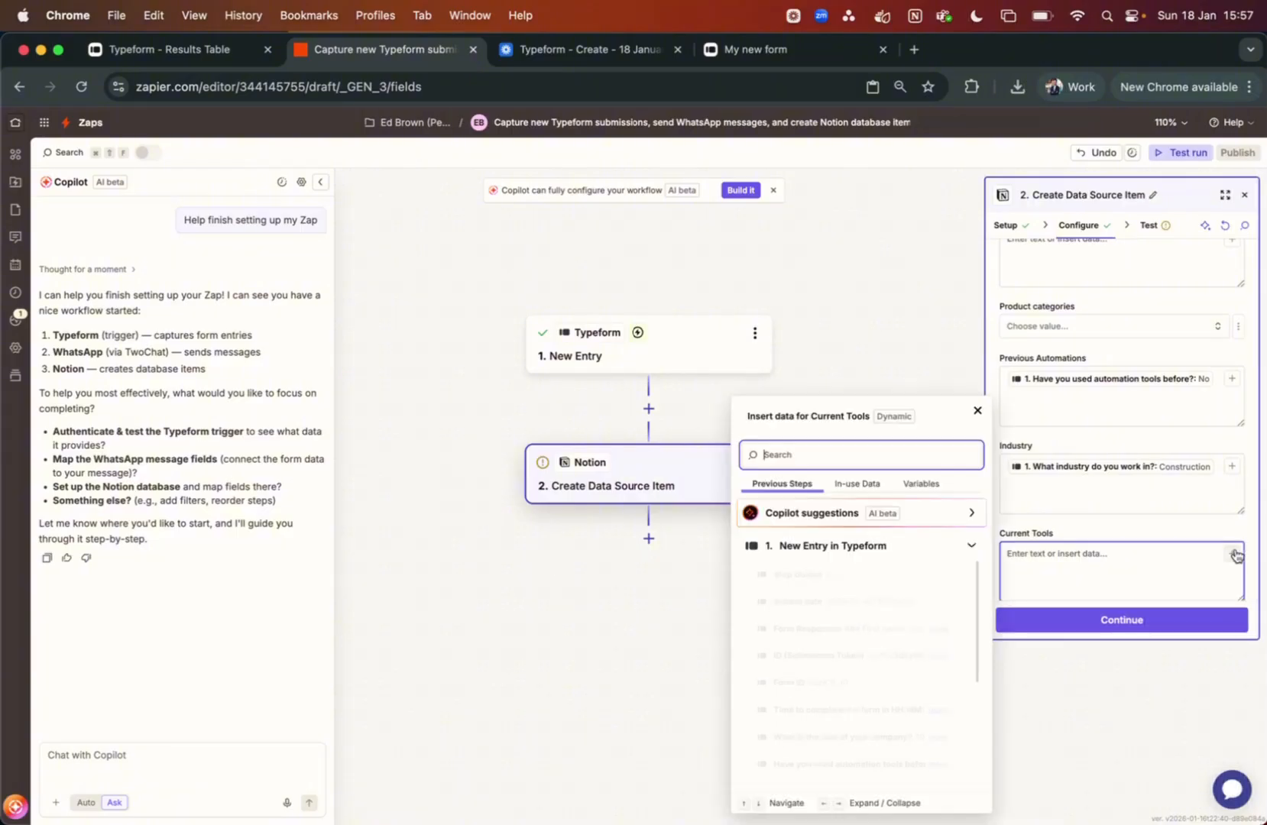
text(to)
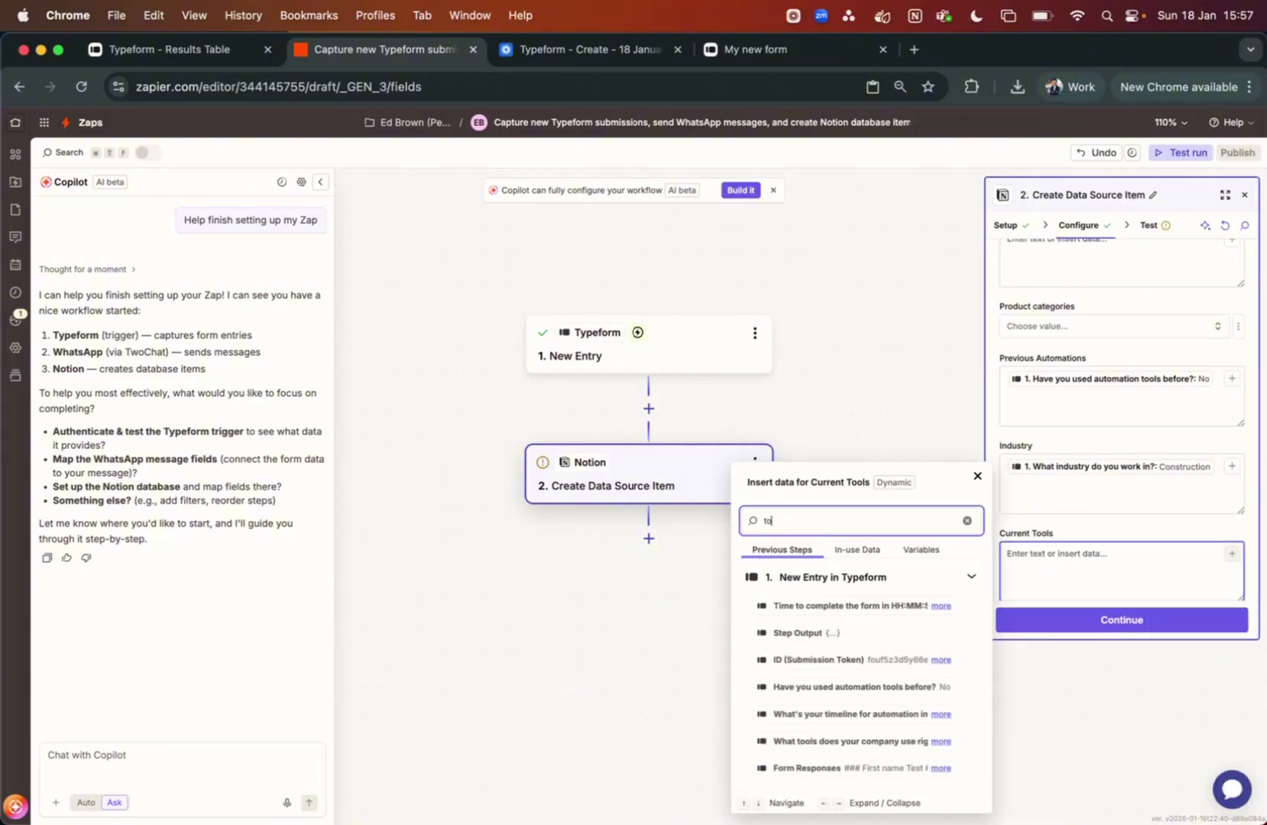
text(o)
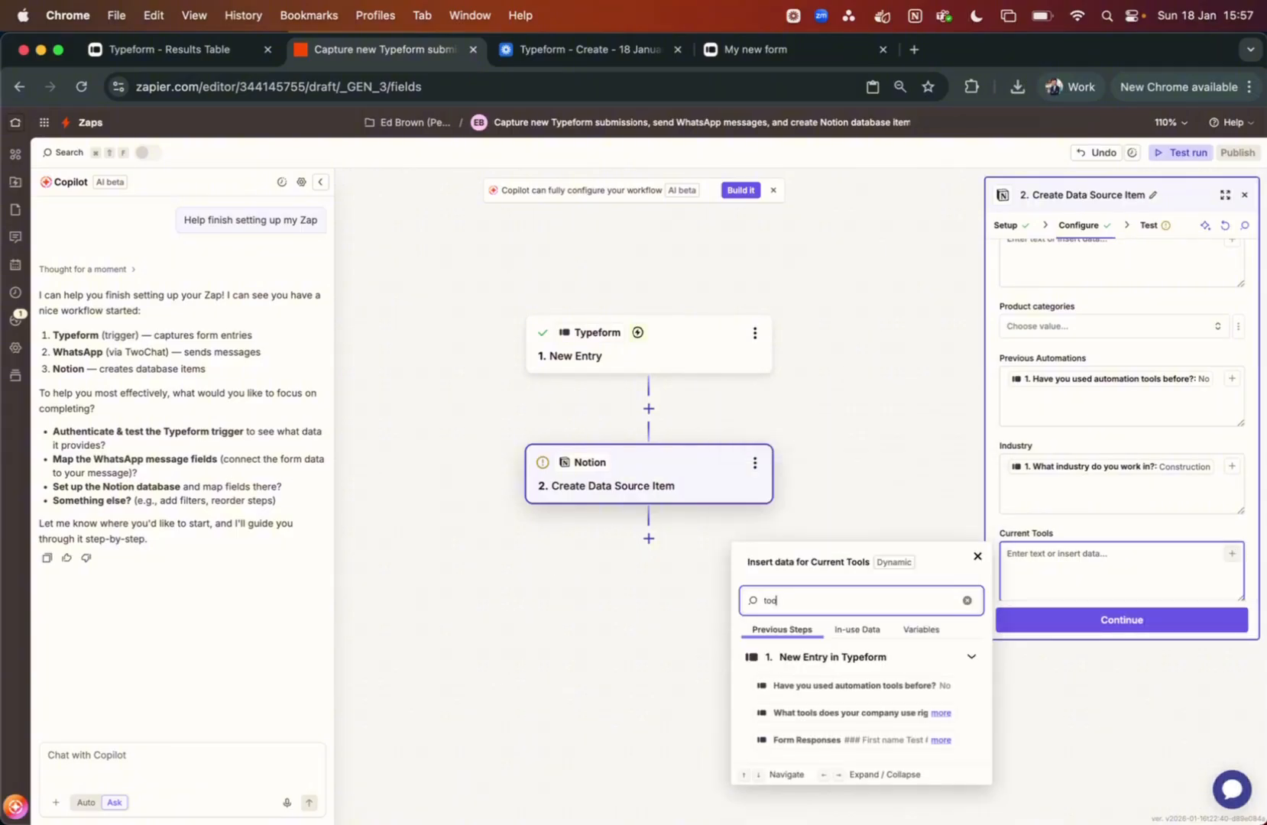
click(858, 714)
Map the Typeform Email answer into the Notion Email field
scroll(1235, 474, down, 5)
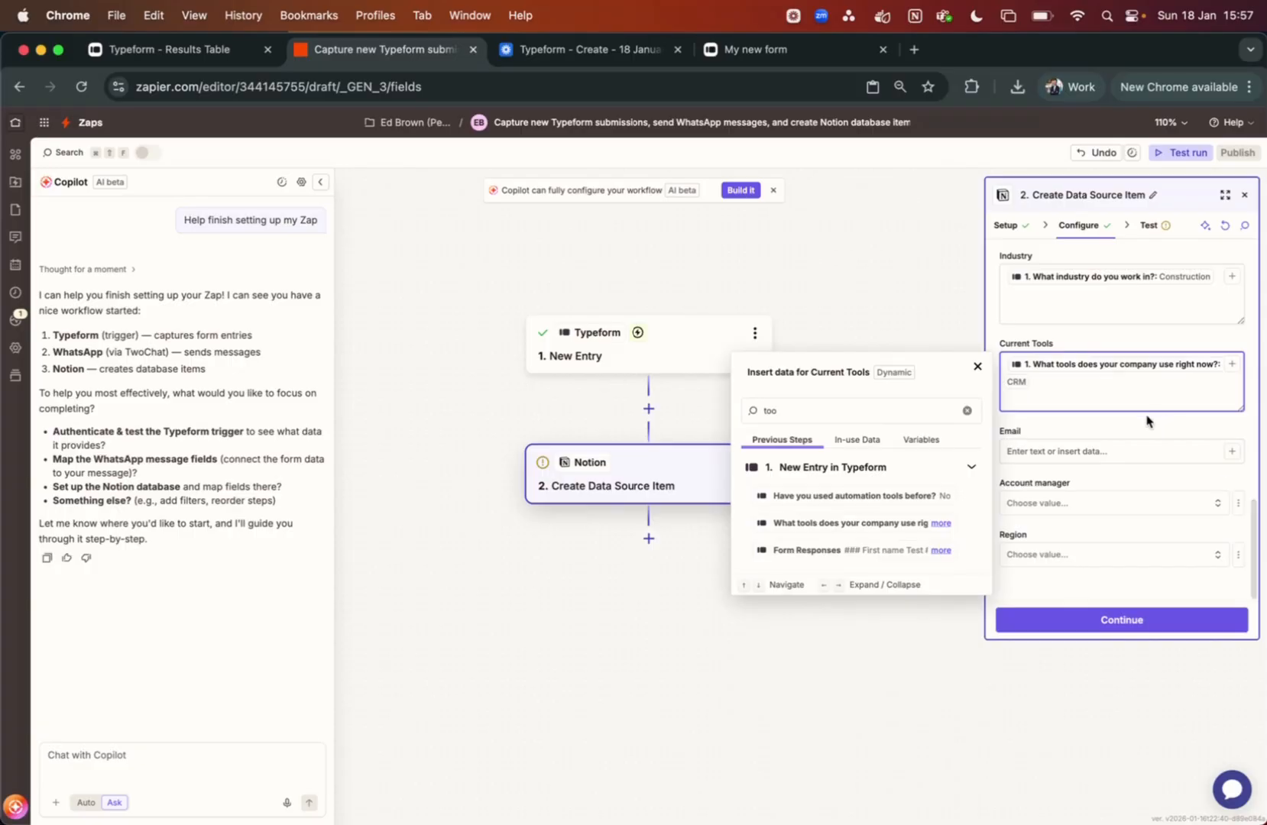
click(1147, 420)
click(1232, 451)
text(emi)
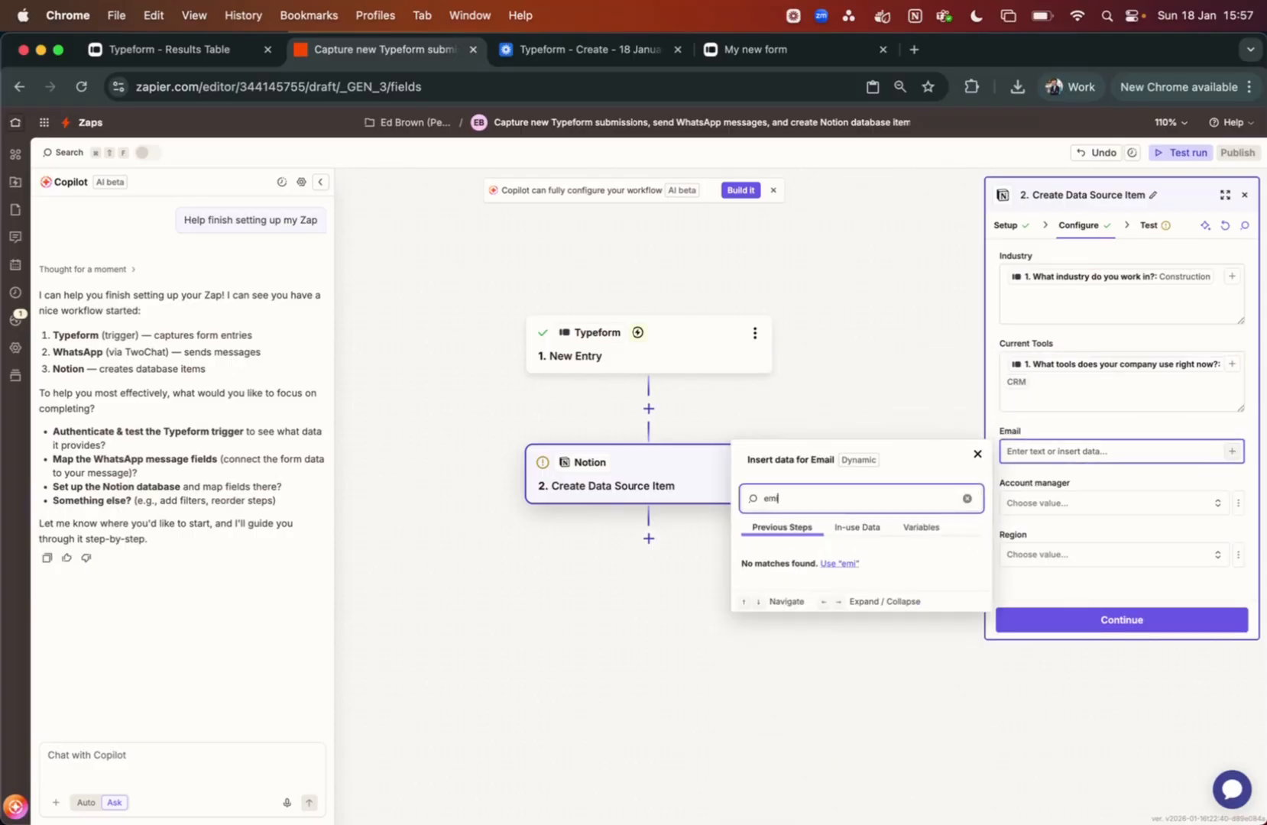
key(BackSpace)
click(761, 583)
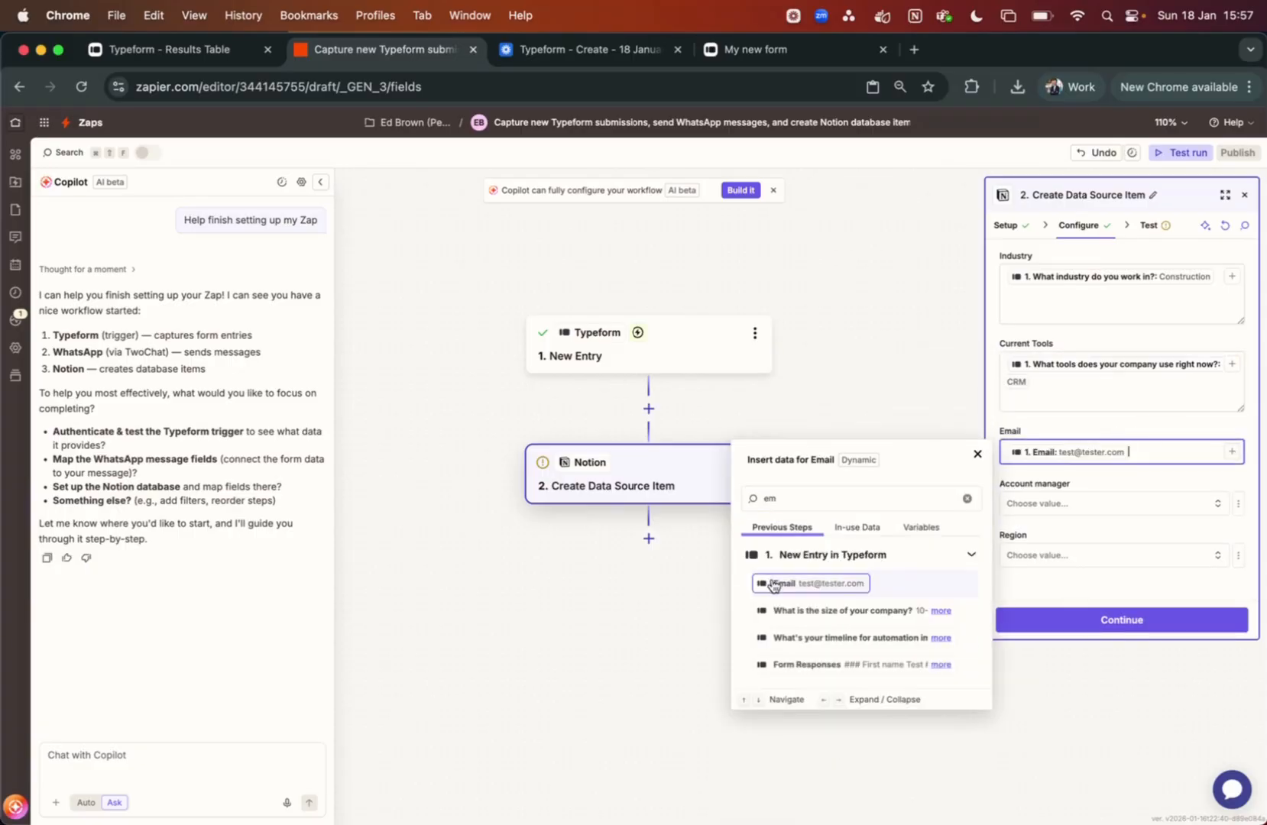
Continue to the Test tab and send a sample Test Test item to Notion
click(1086, 620)
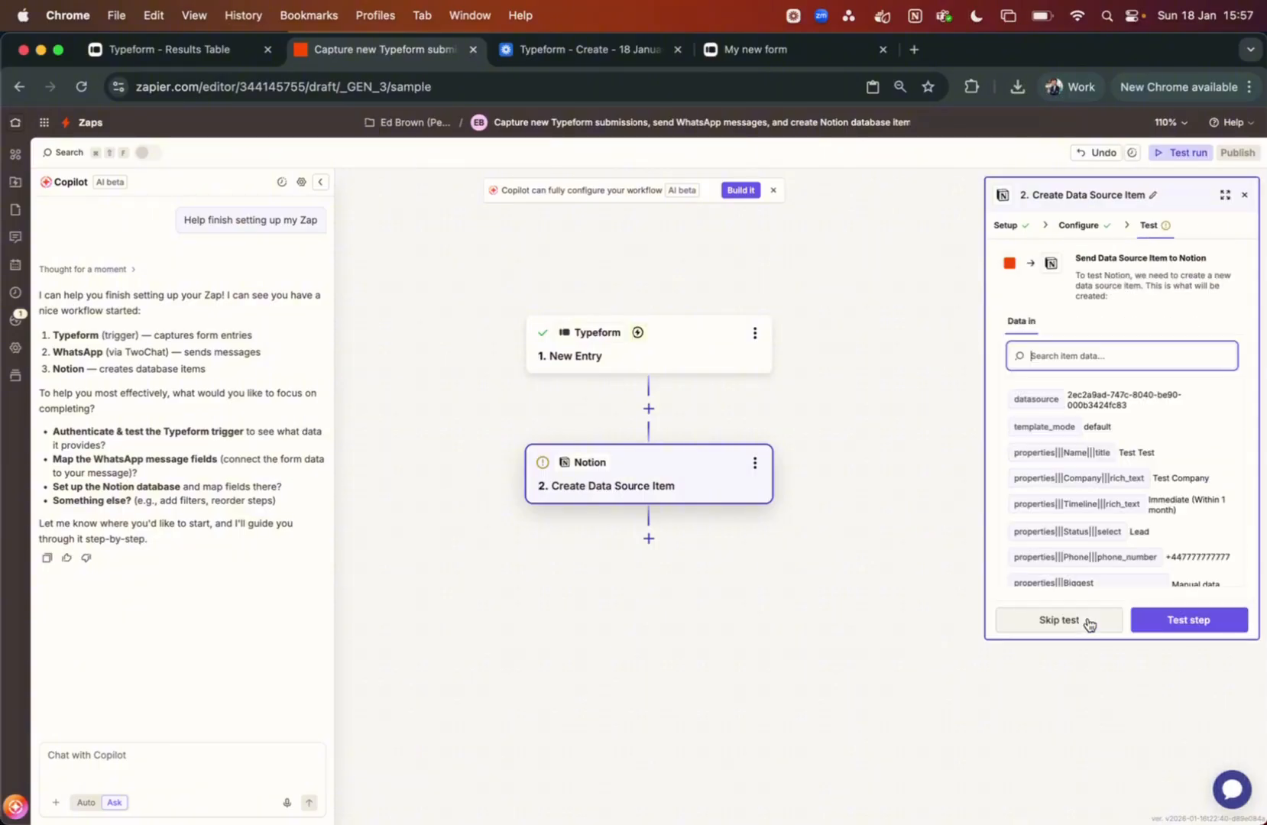
click(1163, 620)
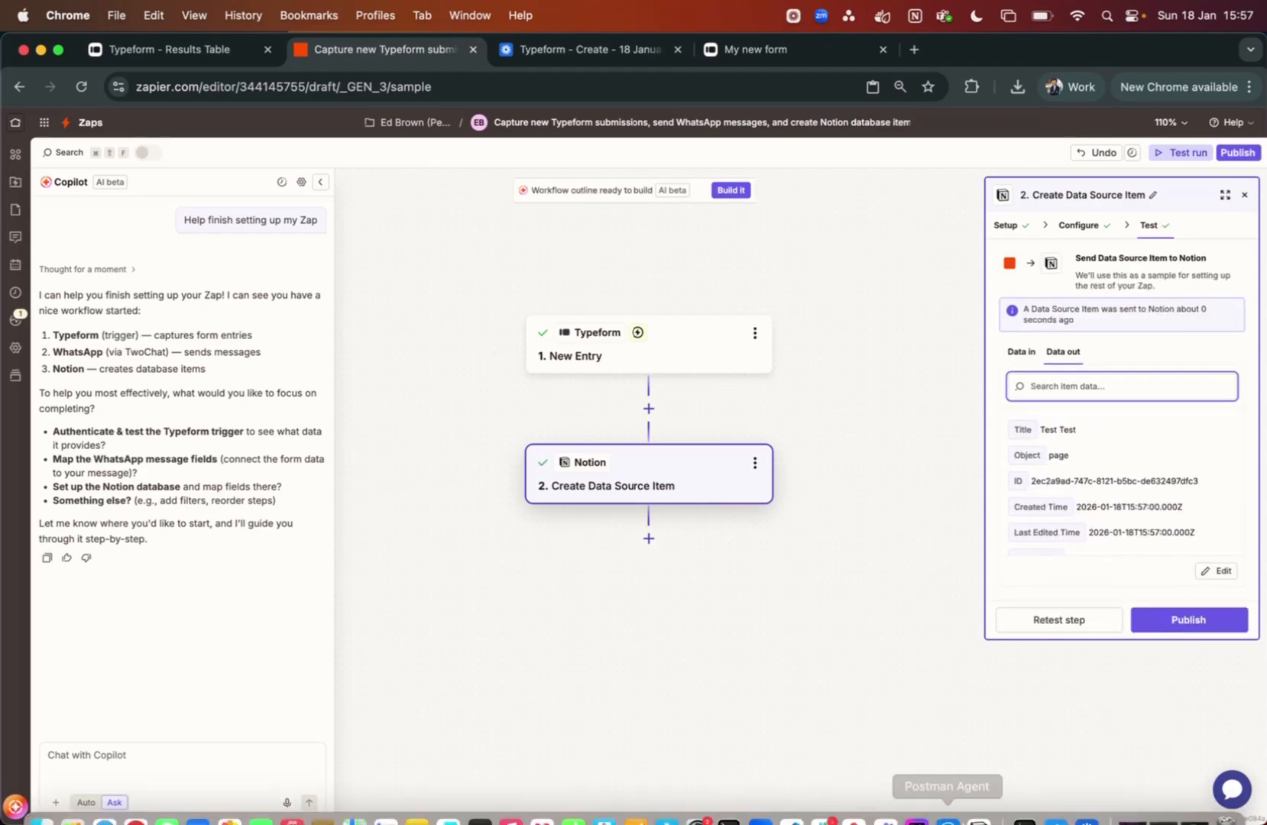
Check the Test Test record in Notion's All Accounts table, then view it By Status
click(976, 811)
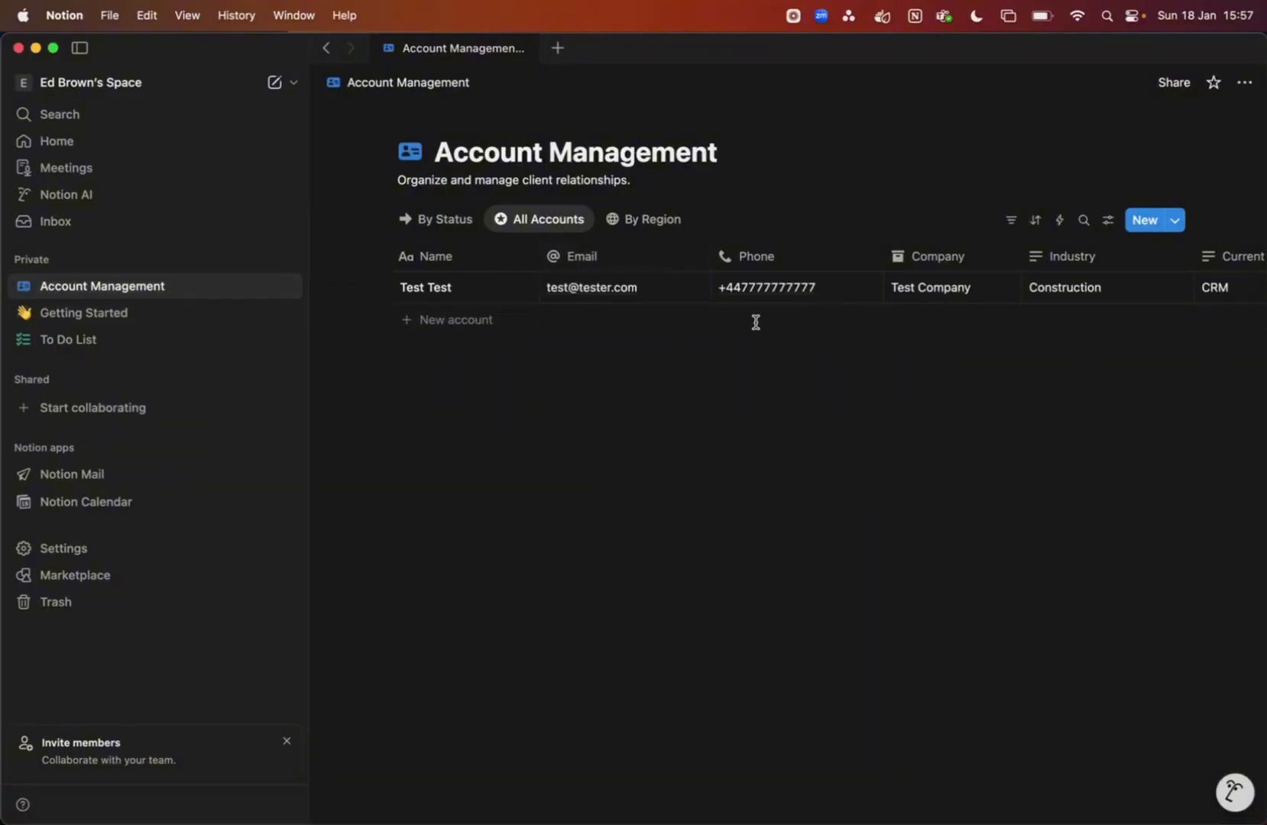
scroll(756, 322, right, 2)
scroll(756, 322, right, 10)
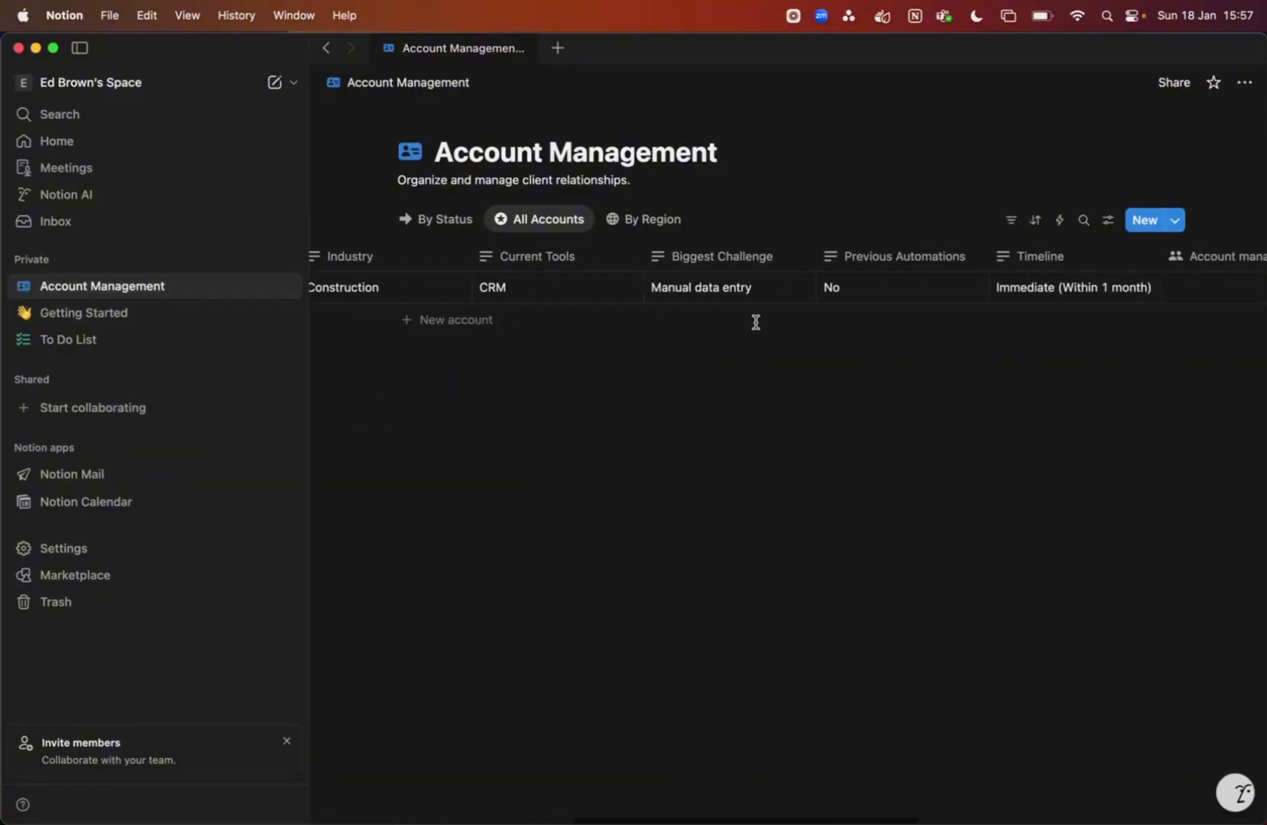
scroll(756, 322, right, 8)
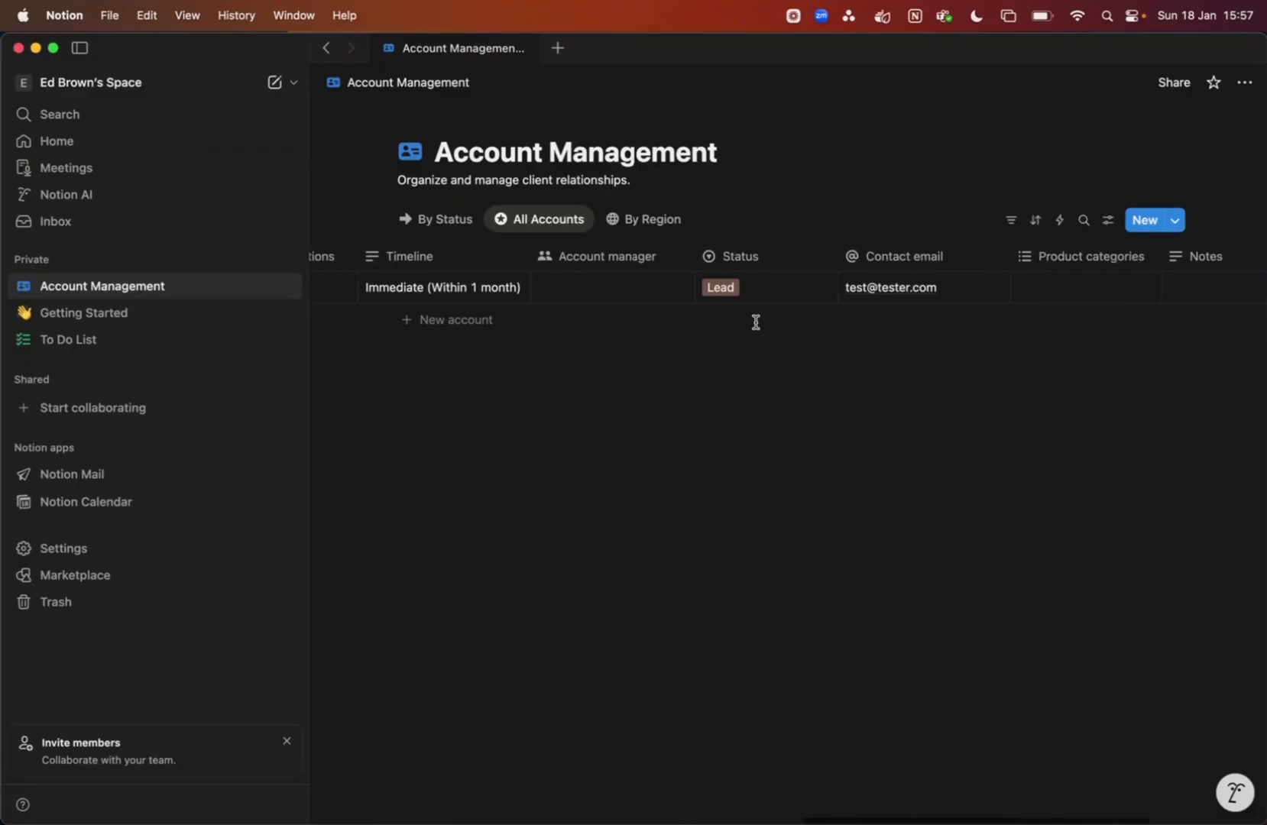
click(461, 226)
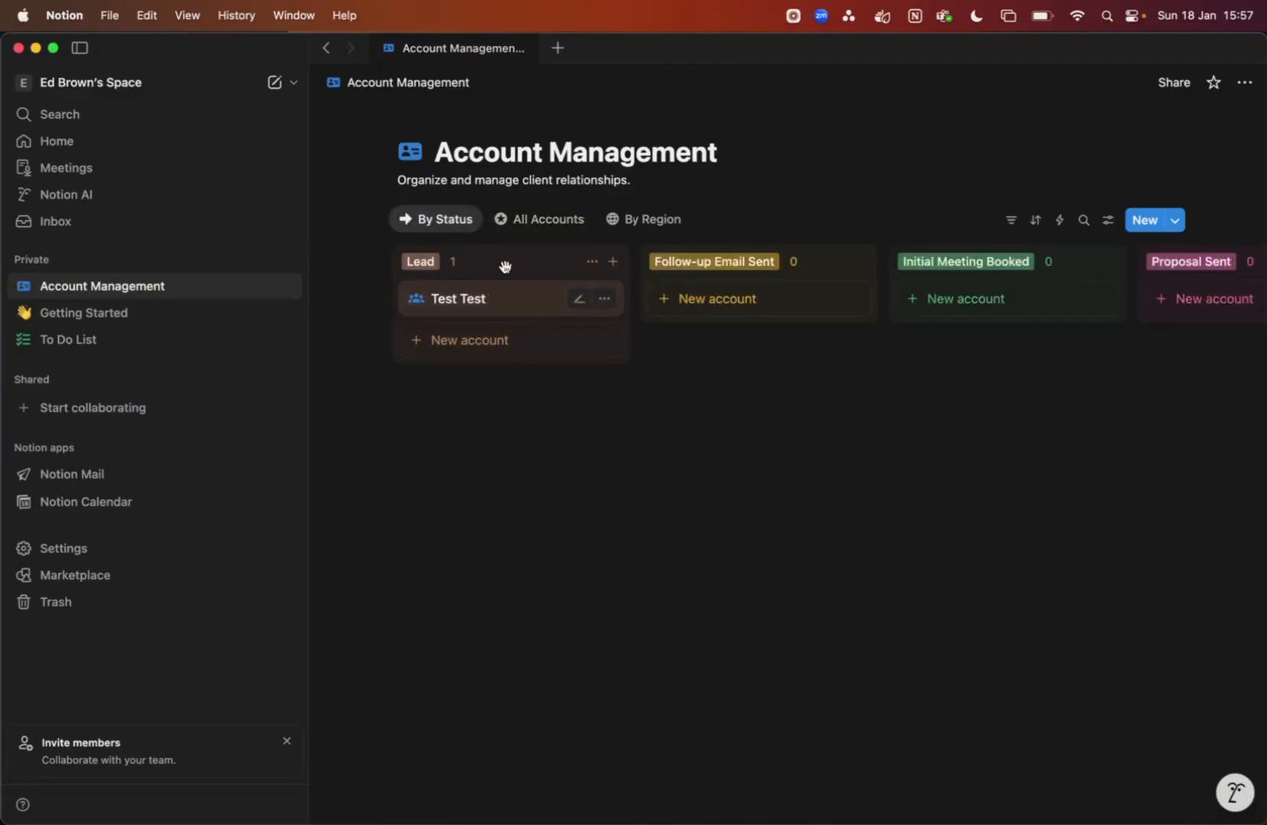
Return to the Zapier editor in Chrome and publish the Zap
key(ctrl+Up)
click(453, 359)
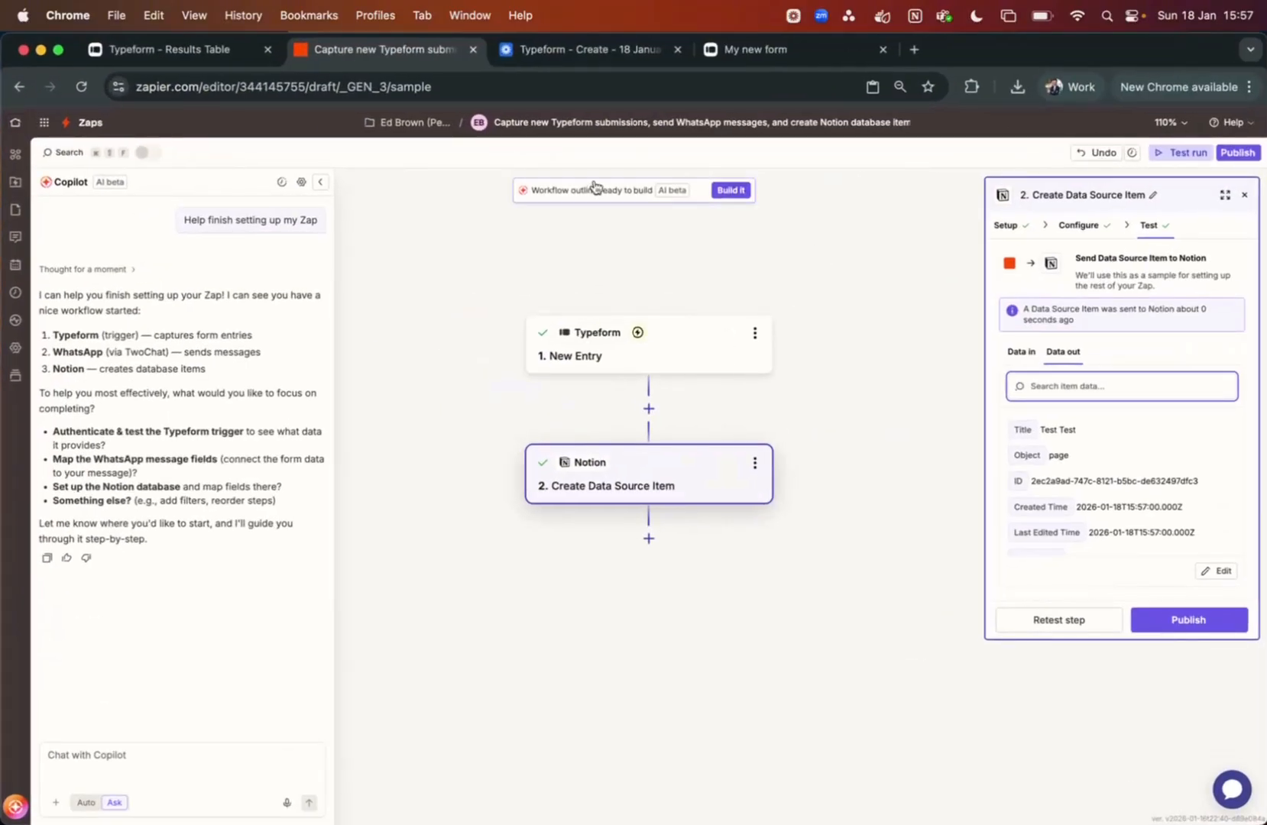
click(1189, 625)
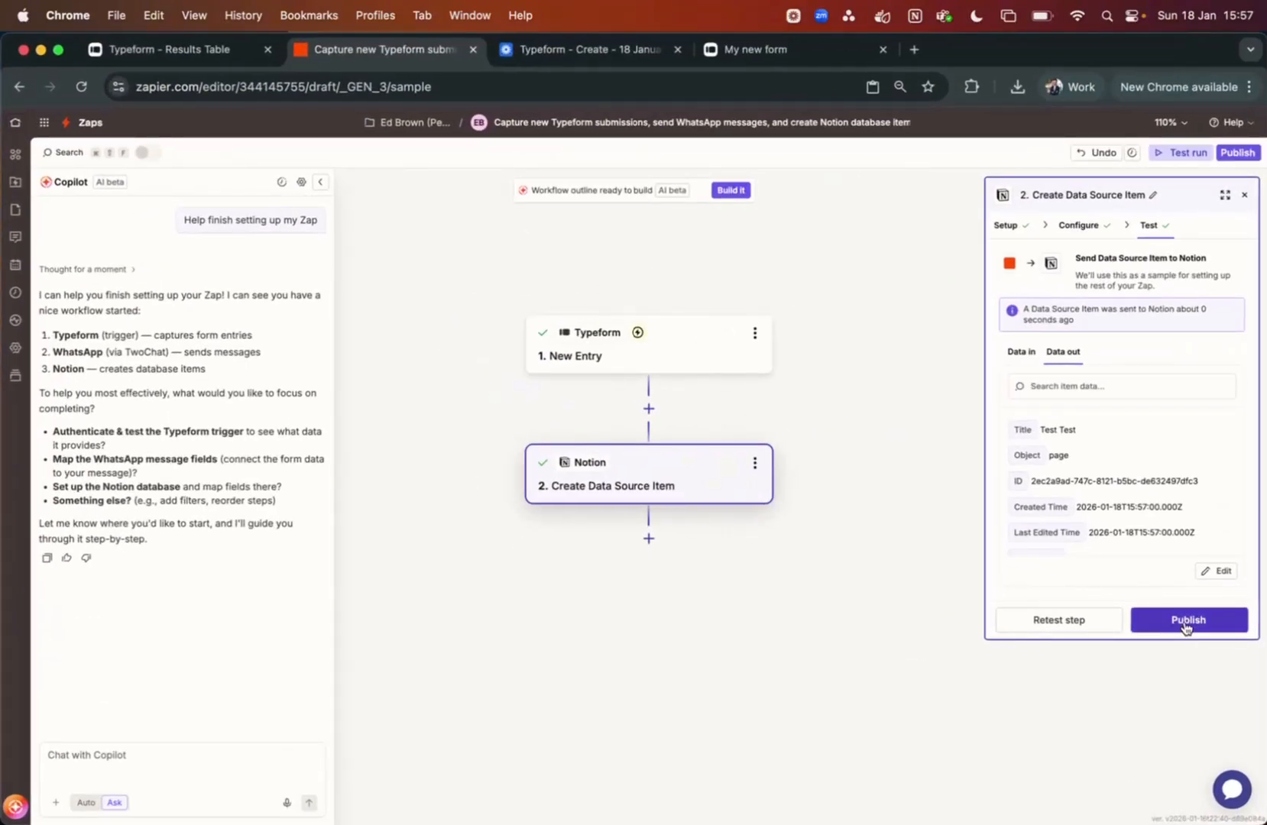